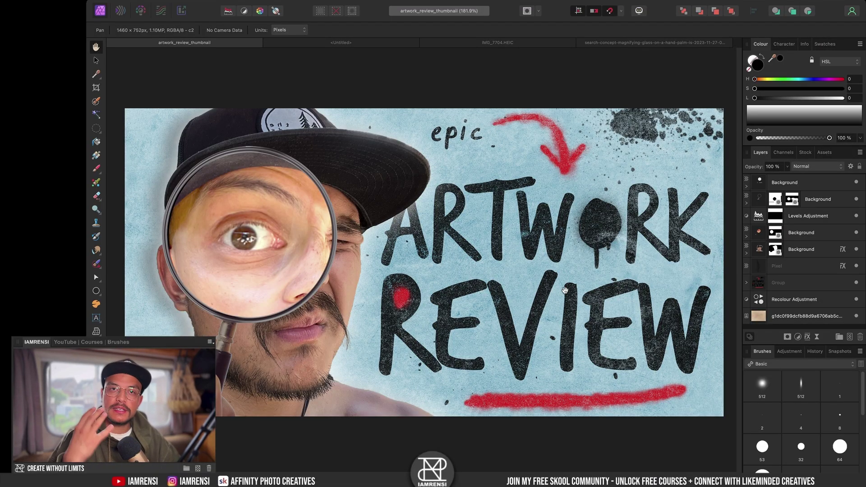
Step: Switch to the browser and find and open the "Epic Artwork Reviews" announcement in the Affinity Photo Creatives community
{"action": "key", "text": "ctrl+Right"}
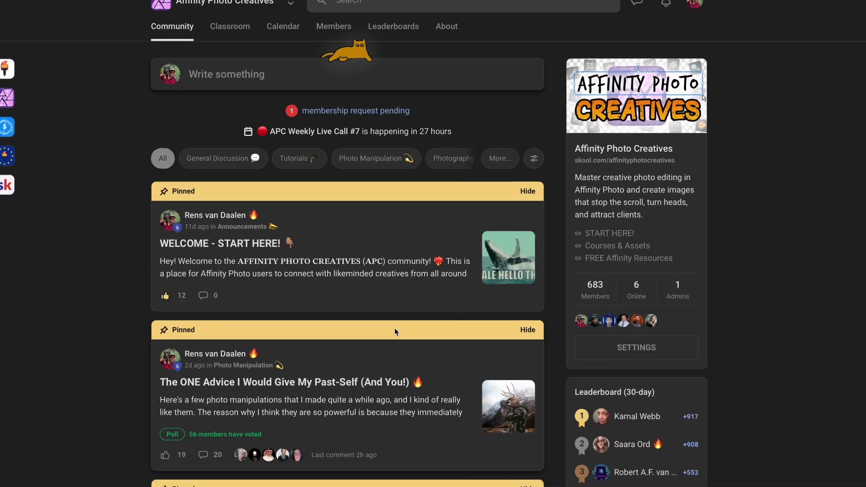
{"action": "scroll", "coordinate": [394, 330], "scroll_direction": "down", "scroll_amount": 5}
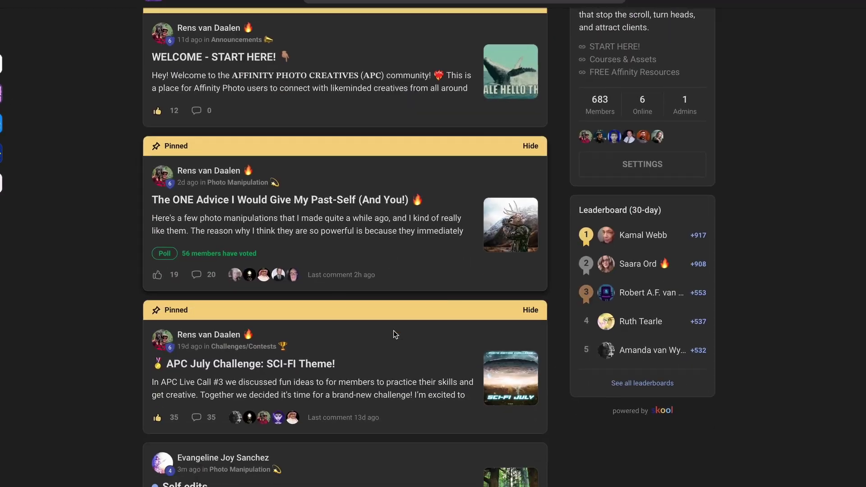
{"action": "scroll", "coordinate": [392, 339], "scroll_direction": "down", "scroll_amount": 6}
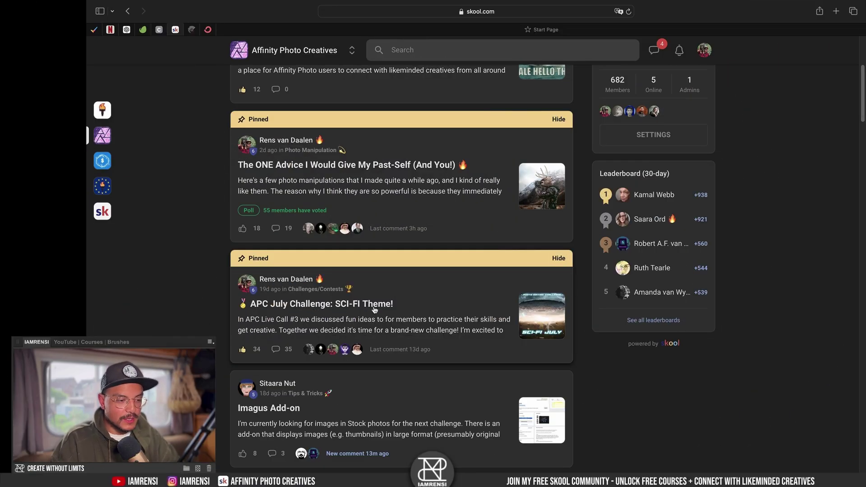
{"action": "scroll", "coordinate": [372, 313], "scroll_direction": "down", "scroll_amount": 4}
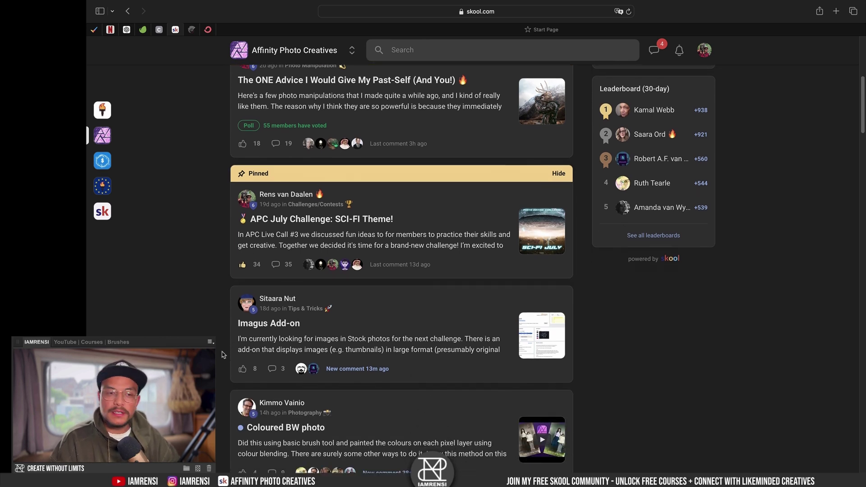
{"action": "scroll", "coordinate": [222, 355], "scroll_direction": "down", "scroll_amount": 20}
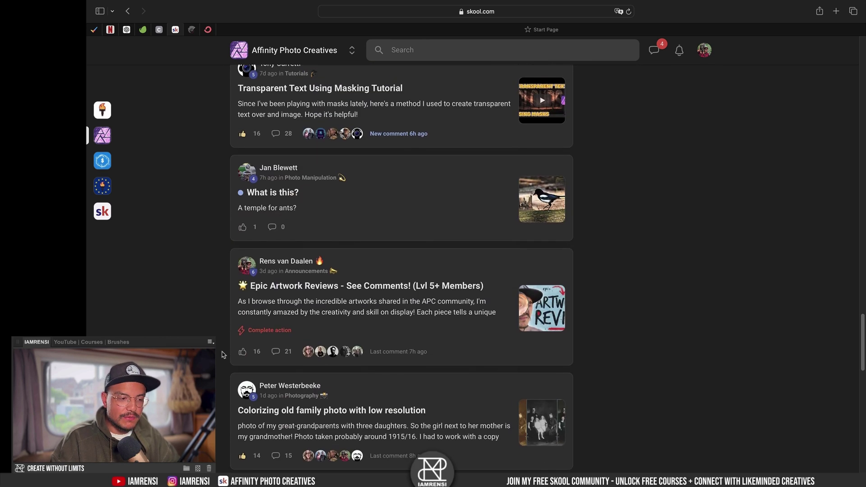
{"action": "scroll", "coordinate": [222, 355], "scroll_direction": "down", "scroll_amount": 2}
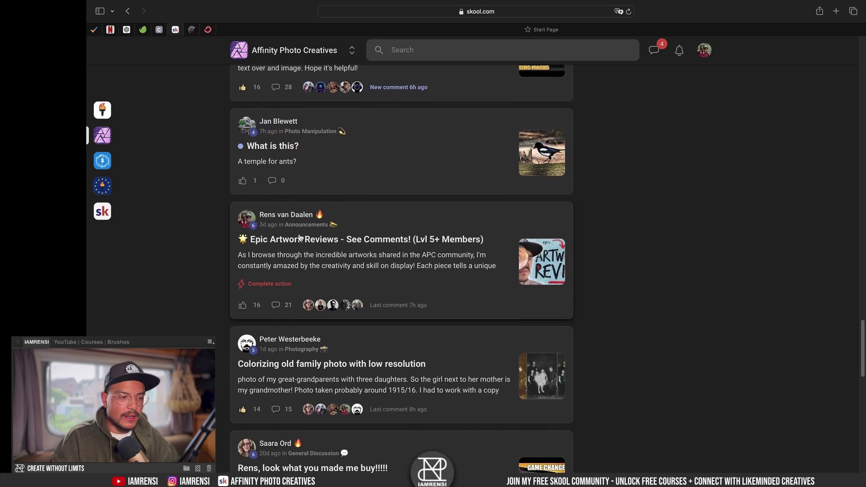
{"action": "left_click", "coordinate": [270, 244]}
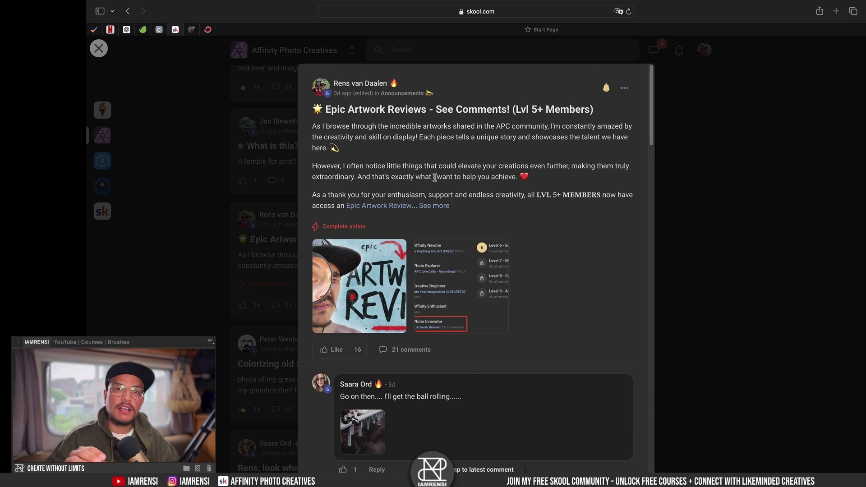
Step: Expand the full text of the announcement and view the artwork attached to the first comment at full size
{"action": "scroll", "coordinate": [435, 177], "scroll_direction": "down", "scroll_amount": 3}
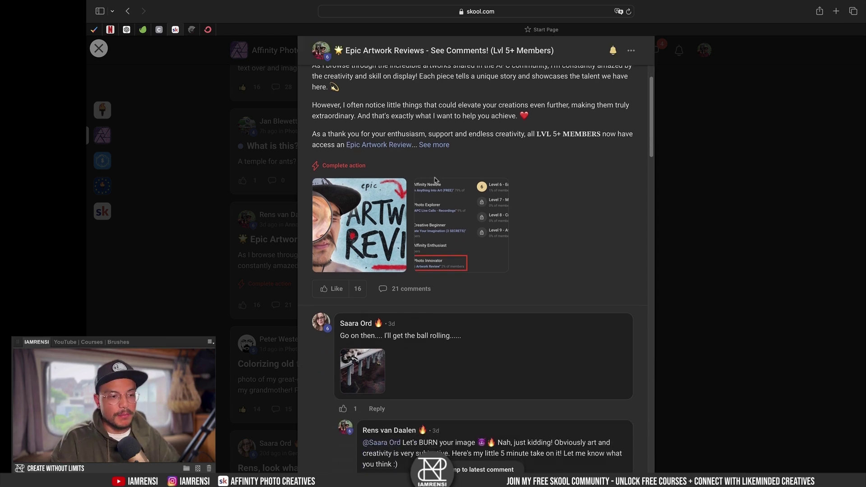
{"action": "left_click", "coordinate": [435, 145]}
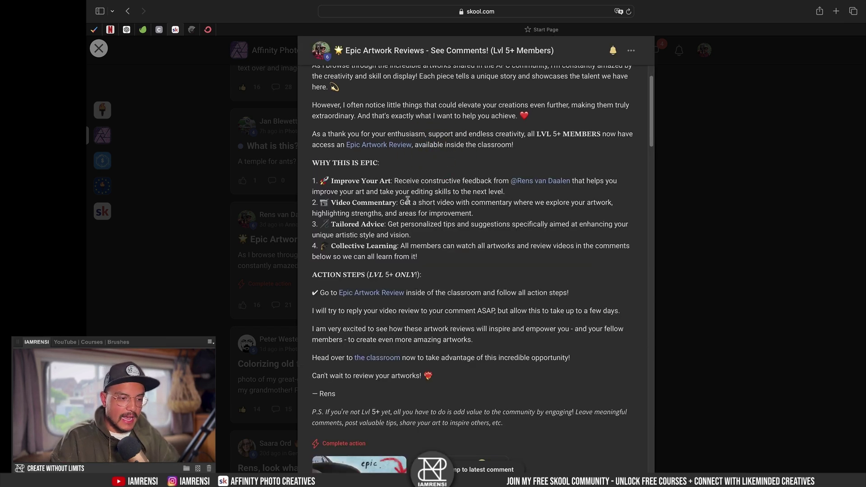
{"action": "scroll", "coordinate": [408, 199], "scroll_direction": "down", "scroll_amount": 12}
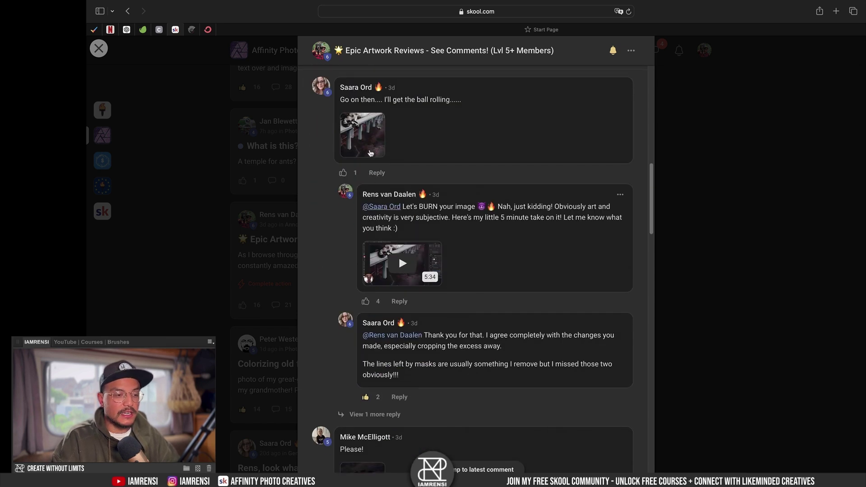
{"action": "left_click", "coordinate": [369, 134]}
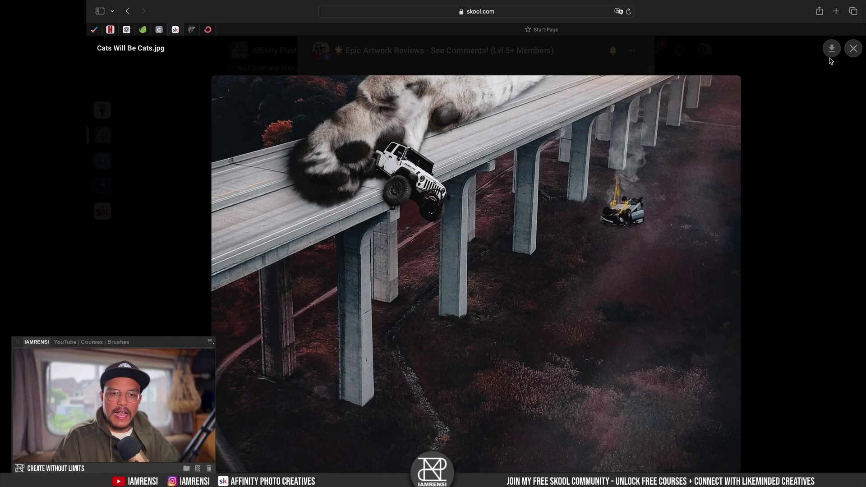
{"action": "left_click", "coordinate": [854, 49]}
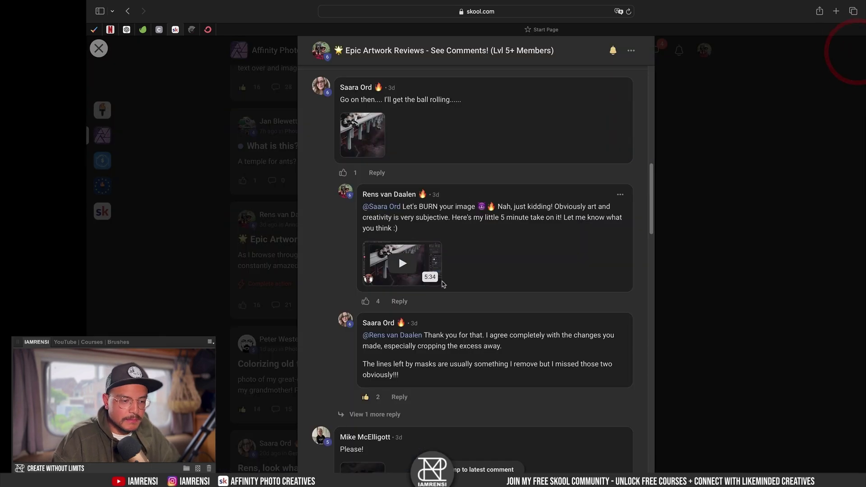
Step: Look through the submitted artworks and review replies in the comments, and enlarge the post's artwork review thumbnail
{"action": "scroll", "coordinate": [434, 325], "scroll_direction": "down", "scroll_amount": 10}
{"action": "scroll", "coordinate": [434, 325], "scroll_direction": "up", "scroll_amount": 15}
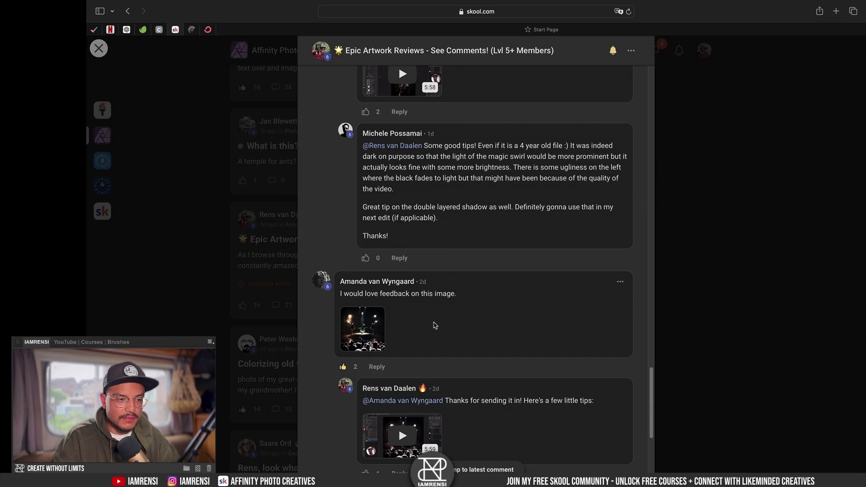
{"action": "scroll", "coordinate": [435, 325], "scroll_direction": "down", "scroll_amount": 8}
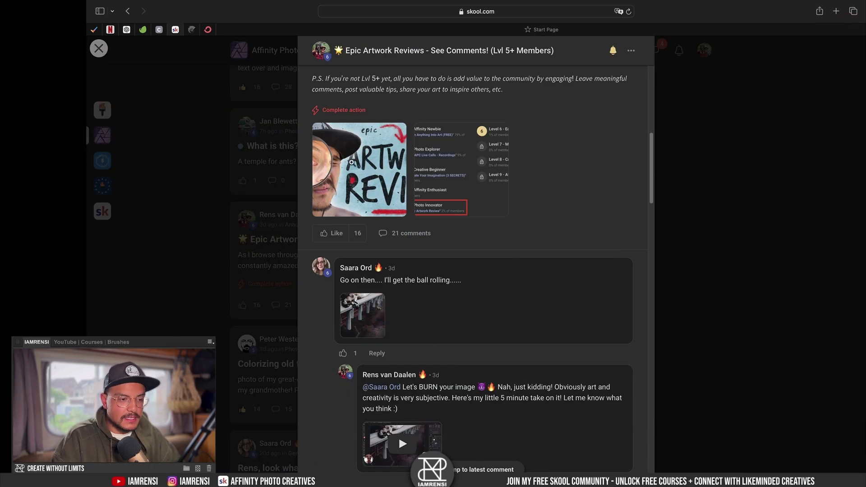
{"action": "left_click", "coordinate": [363, 168]}
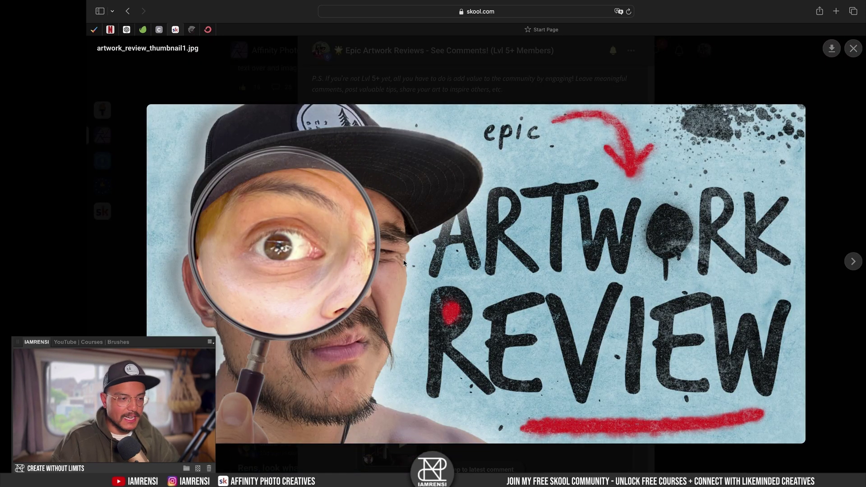
Step: Switch back to Affinity Photo and inspect the bottom background layer of the finished artwork_review_thumbnail document
{"action": "key", "text": "ctrl+Left"}
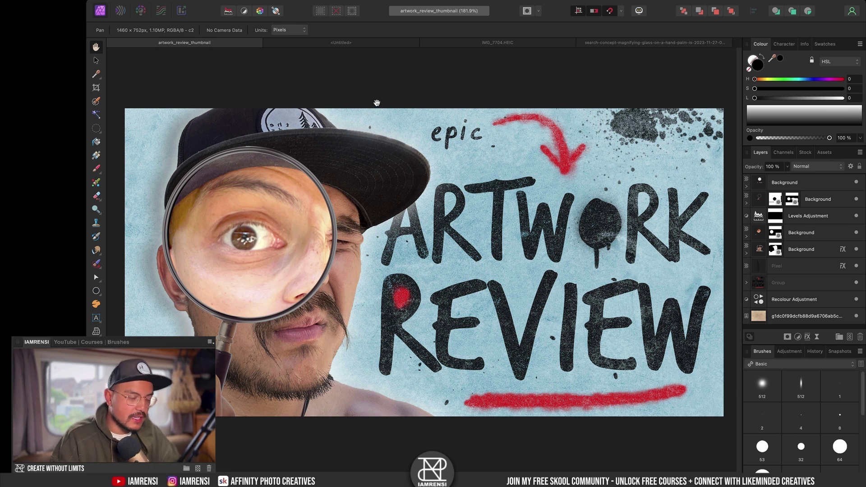
{"action": "left_click", "coordinate": [367, 43]}
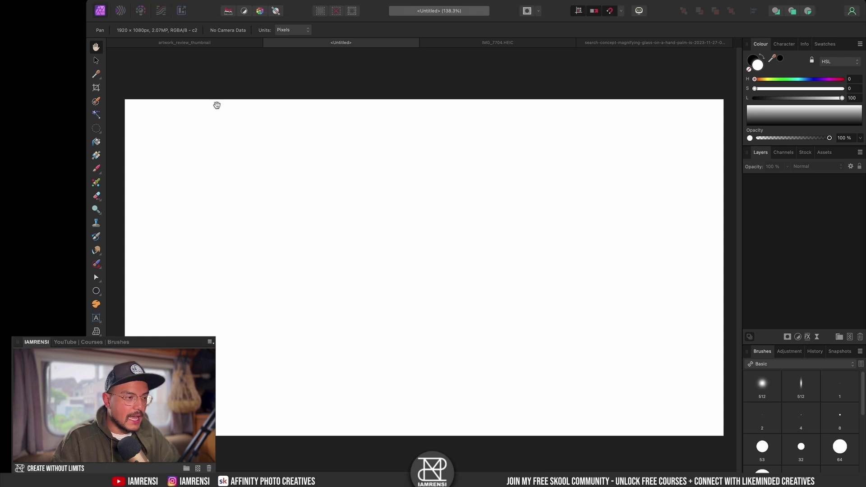
{"action": "left_click", "coordinate": [192, 43]}
{"action": "left_click", "coordinate": [806, 316]}
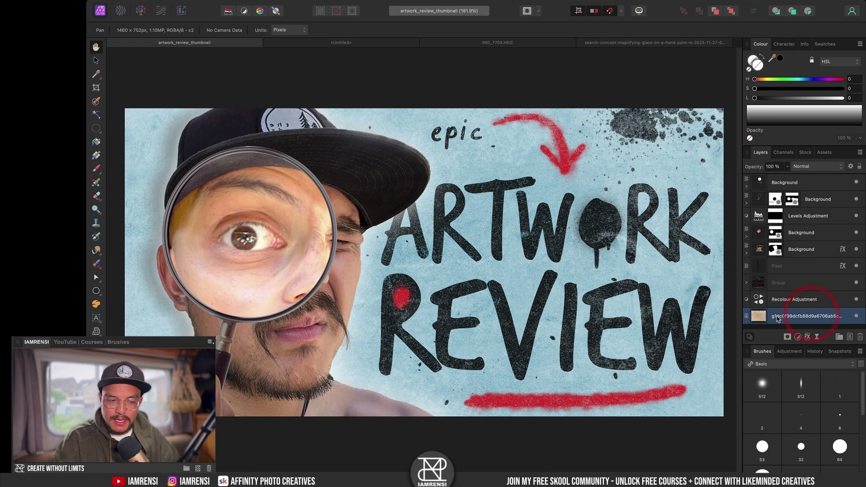
Step: Add a fill layer to the blank untitled document and colour it light blue with HSL 207, 100, 73
{"action": "left_click", "coordinate": [325, 44]}
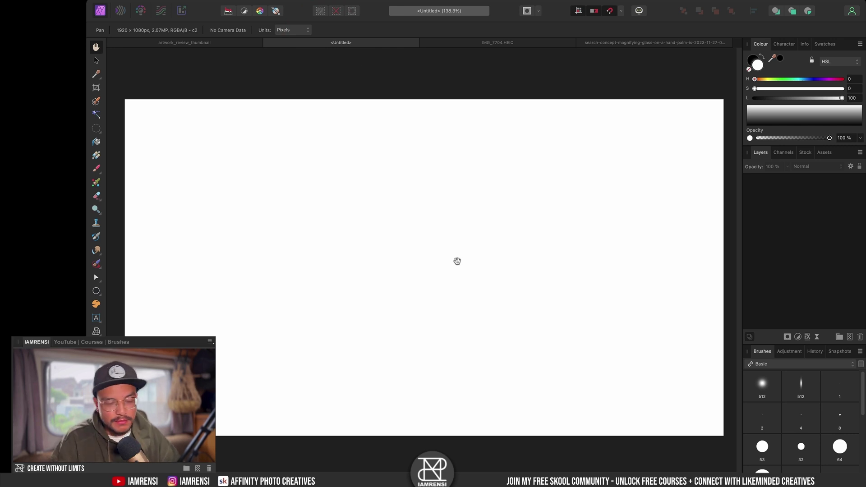
{"action": "left_click", "coordinate": [249, 4]}
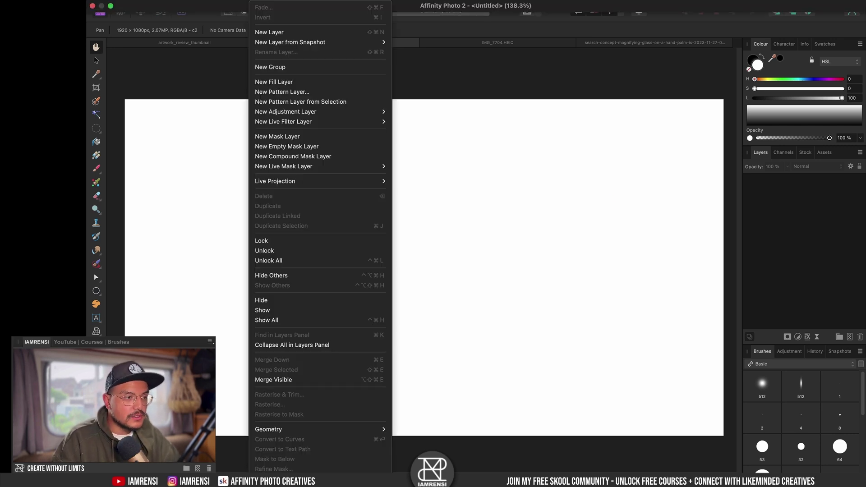
{"action": "left_click", "coordinate": [278, 82]}
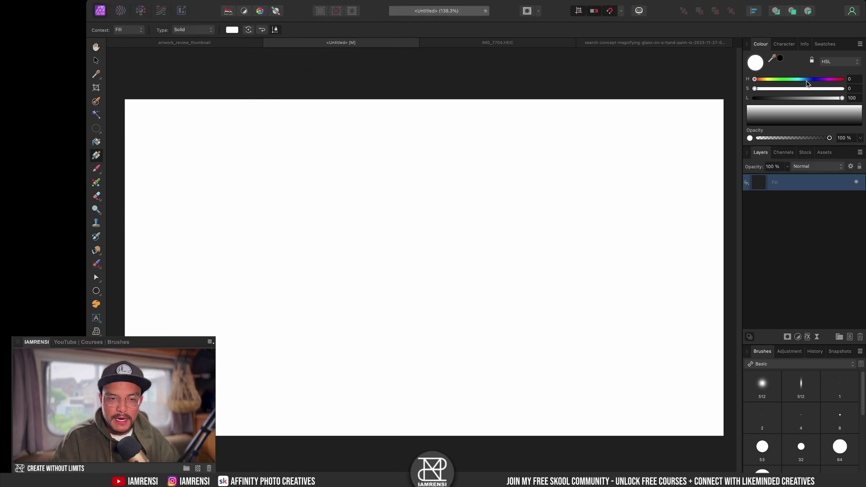
{"action": "left_click", "coordinate": [802, 78]}
{"action": "mouse_move", "coordinate": [802, 88]}
{"action": "left_mouse_down"}
{"action": "mouse_move", "coordinate": [857, 89]}
{"action": "mouse_move", "coordinate": [794, 98]}
{"action": "mouse_move", "coordinate": [824, 98]}
{"action": "mouse_move", "coordinate": [807, 82]}
{"action": "left_mouse_up"}
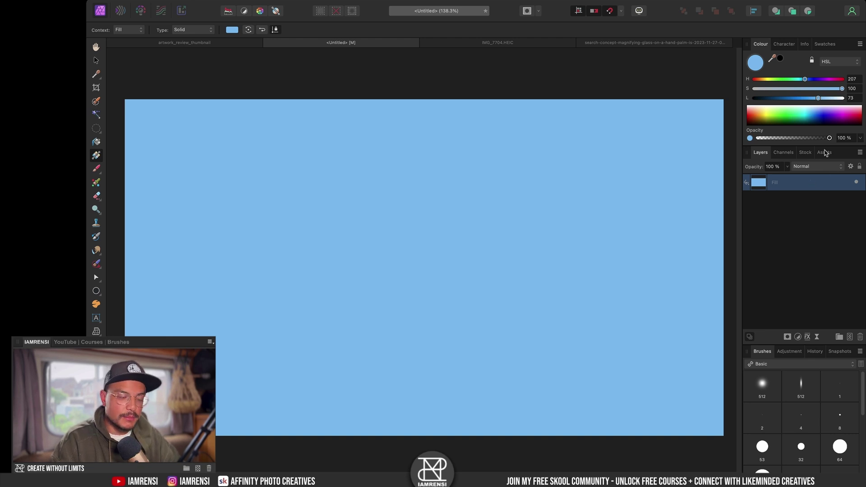
Step: Show the Spray Paint Textures by MiksKS category among the assets
{"action": "left_click", "coordinate": [826, 153]}
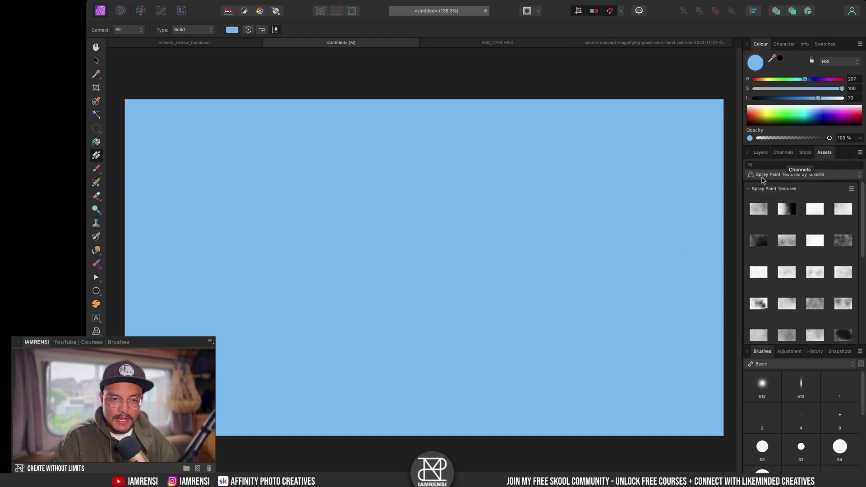
{"action": "left_click", "coordinate": [764, 176]}
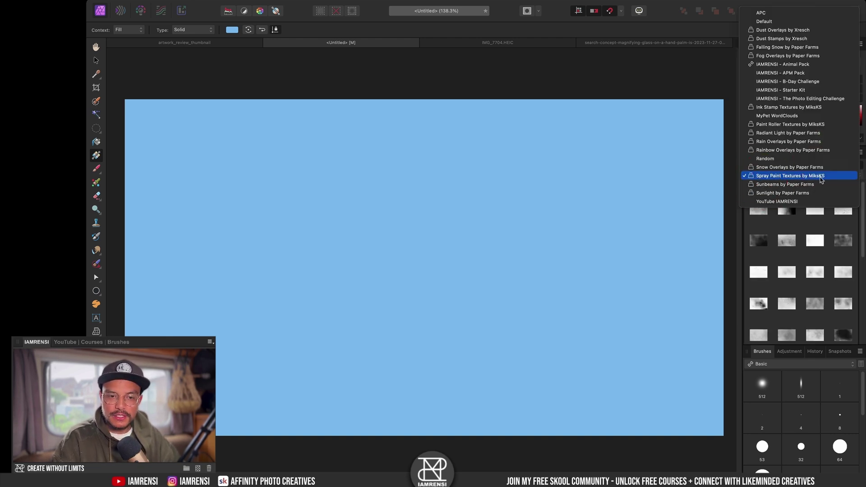
{"action": "left_click", "coordinate": [828, 175]}
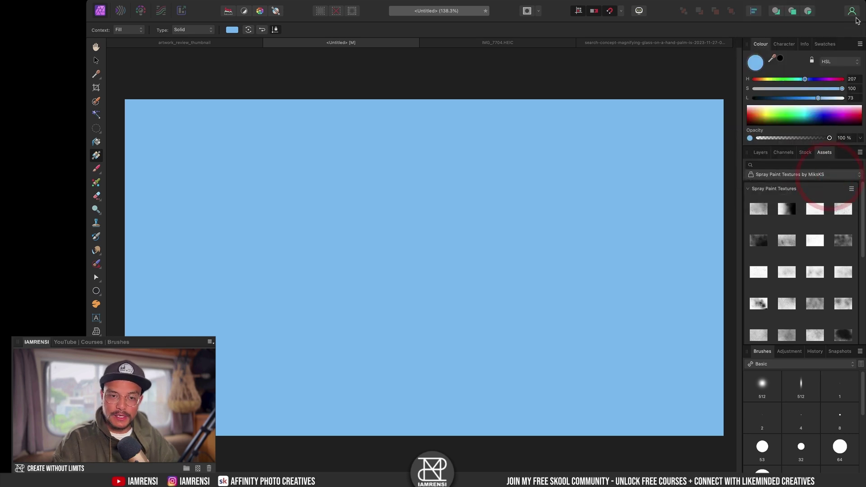
Step: Look through the account's add-ons for the Spray Paint Textures by MiksKS pack, and close the account window
{"action": "left_click", "coordinate": [854, 12]}
{"action": "scroll", "coordinate": [571, 218], "scroll_direction": "down", "scroll_amount": 10}
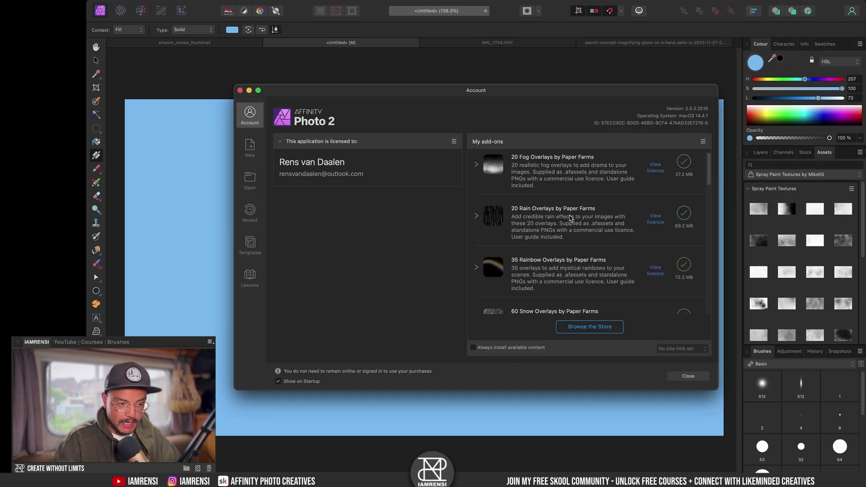
{"action": "scroll", "coordinate": [571, 219], "scroll_direction": "down", "scroll_amount": 1}
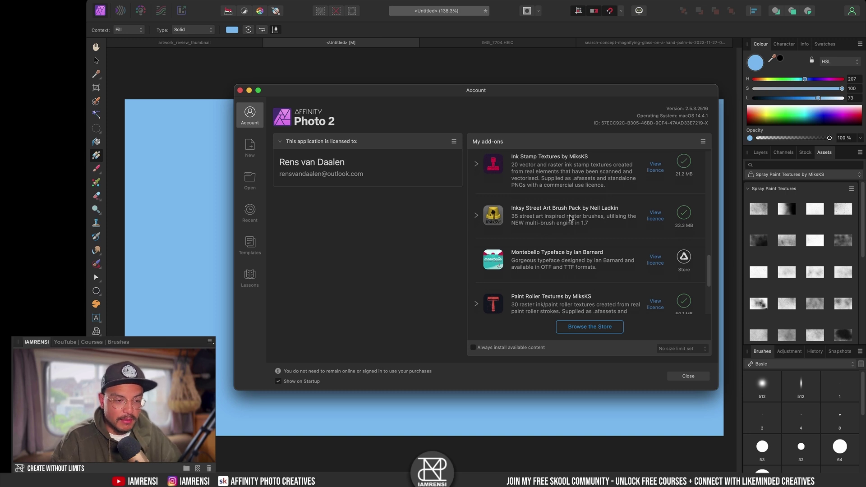
{"action": "scroll", "coordinate": [570, 219], "scroll_direction": "down", "scroll_amount": 10}
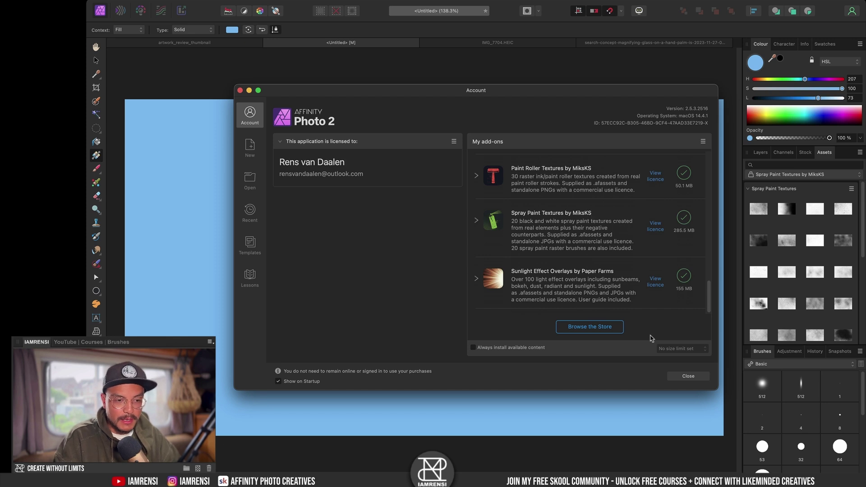
{"action": "left_click", "coordinate": [688, 376]}
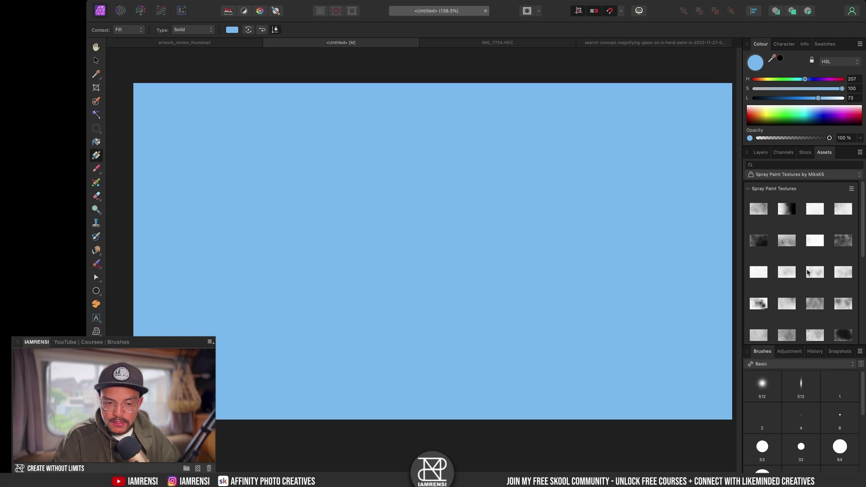
Step: Place the grey speckled spray paint texture 15.jpg over the blue fill and set its blend mode to Soft Light
{"action": "scroll", "coordinate": [809, 272], "scroll_direction": "down", "scroll_amount": 2}
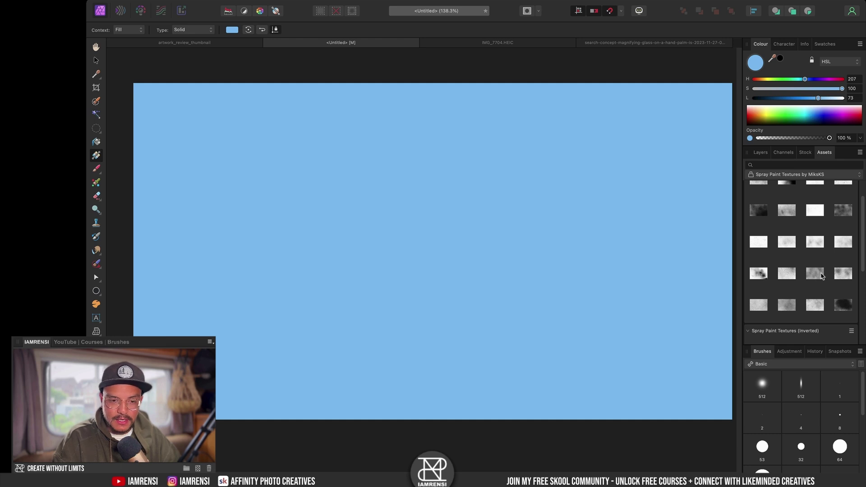
{"action": "left_click", "coordinate": [442, 255]}
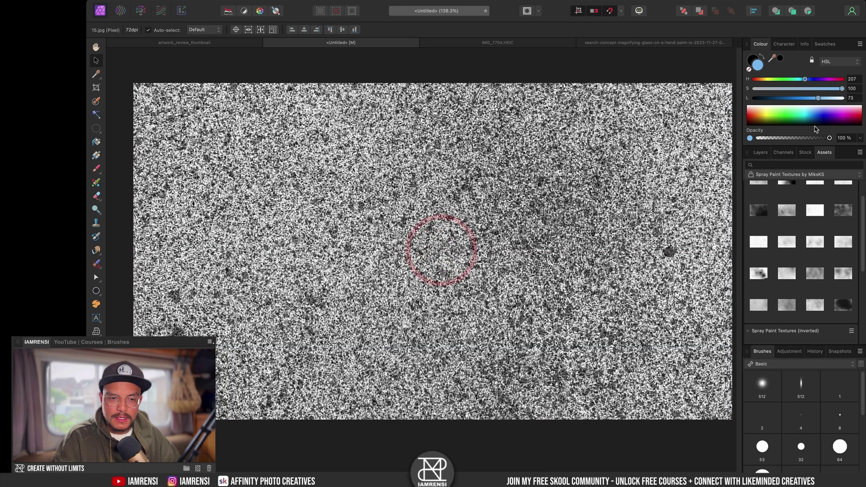
{"action": "left_click", "coordinate": [760, 153]}
{"action": "left_click", "coordinate": [801, 167]}
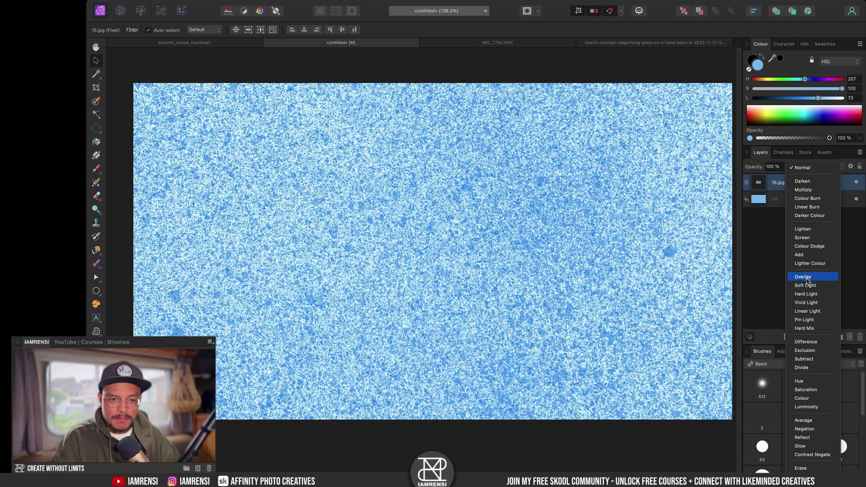
{"action": "left_click", "coordinate": [806, 286]}
Step: Scale the spray paint texture down proportionally about its centre to about 89 dpi, still larger than the canvas
{"action": "key", "text": "super+minus"}
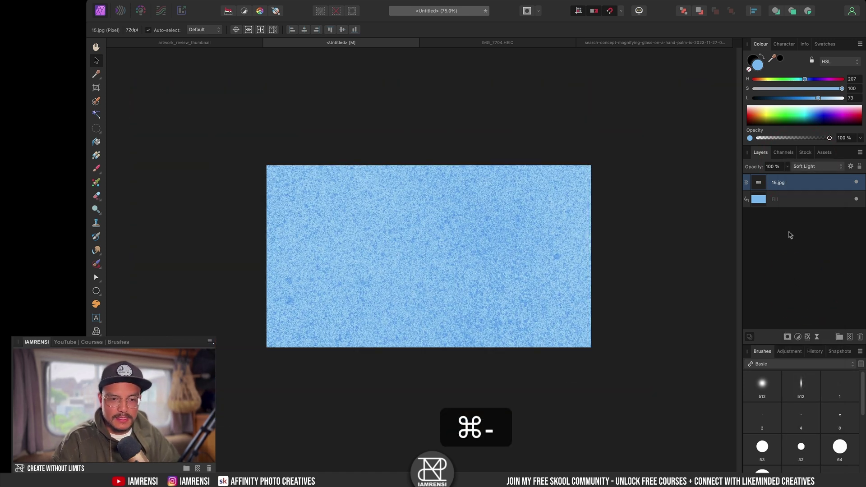
{"action": "key", "text": "super+minus"}
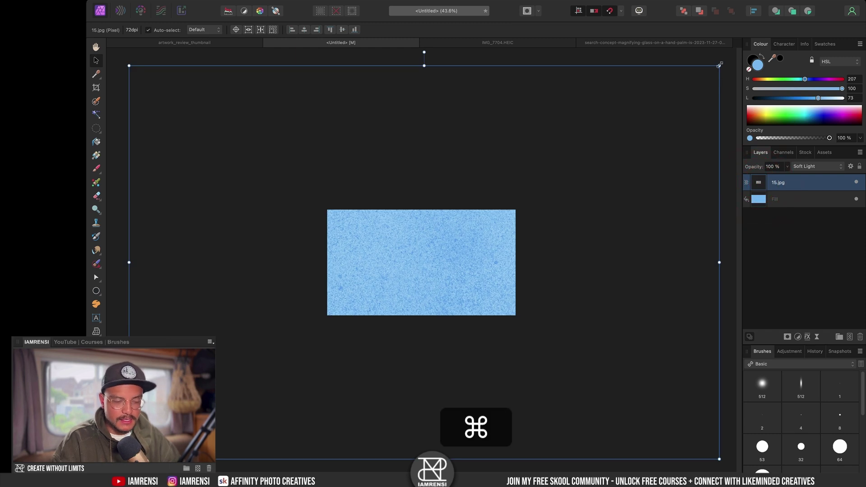
{"action": "left_click_drag", "start_coordinate": [720, 65], "coordinate": [663, 107]}
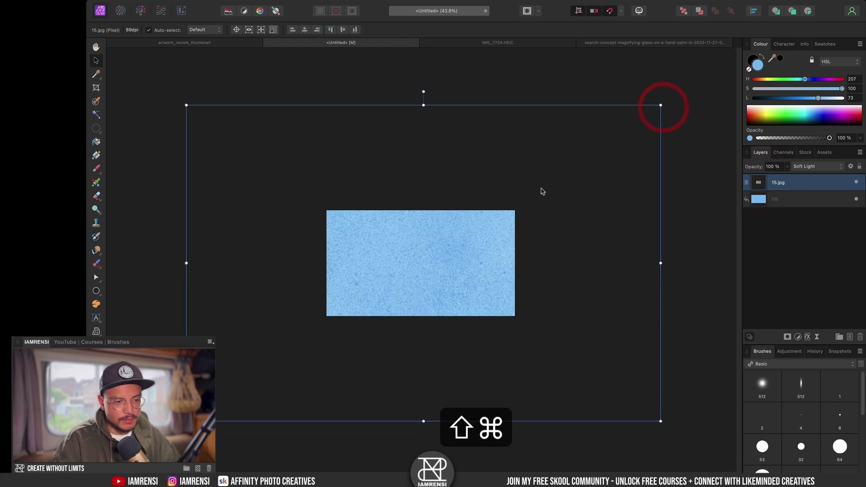
Step: Lower the opacity of the 15.jpg texture layer to 71% and deselect it
{"action": "key", "text": "shift+super+0"}
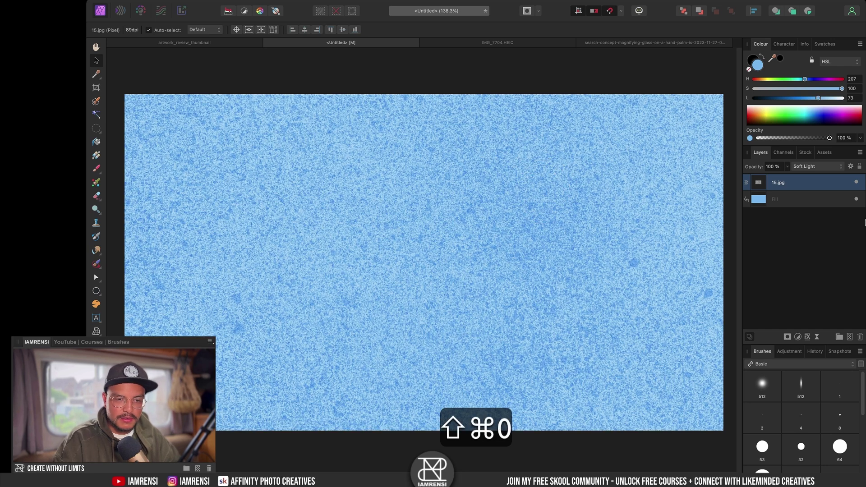
{"action": "left_click_drag", "start_coordinate": [758, 170], "coordinate": [741, 171]}
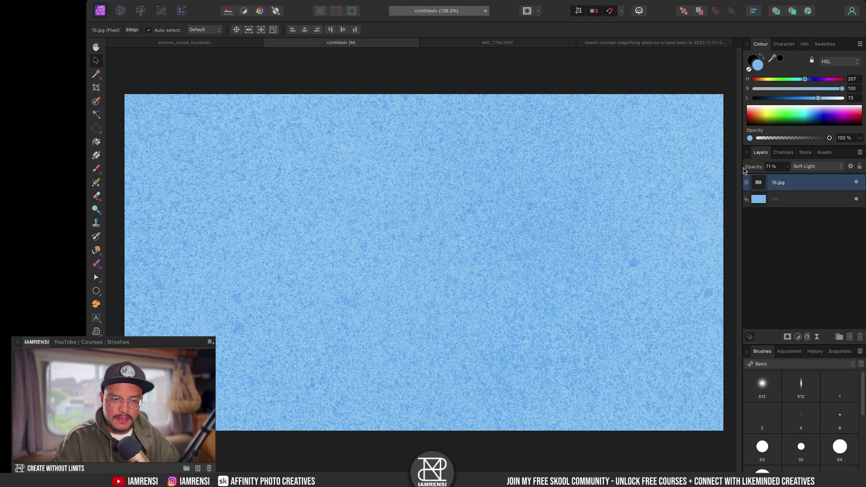
{"action": "left_click", "coordinate": [812, 232]}
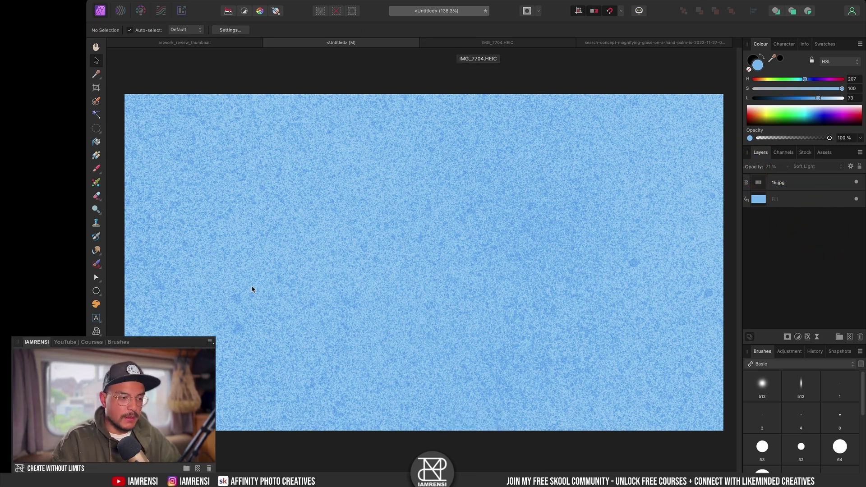
Step: In the IMG_7704.HEIC photo, select the man's cap, head and shoulders with the Selection Brush at a width of about 251 px
{"action": "left_click", "coordinate": [475, 43]}
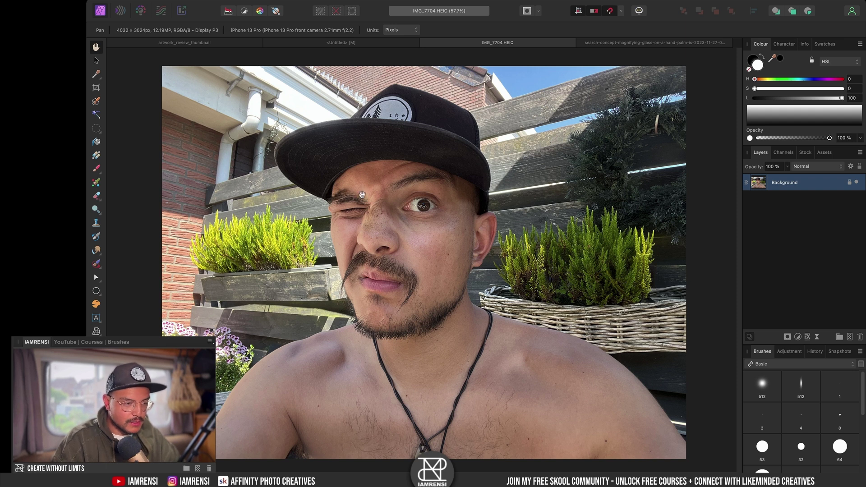
{"action": "key", "text": "w"}
{"action": "key", "text": "w"}
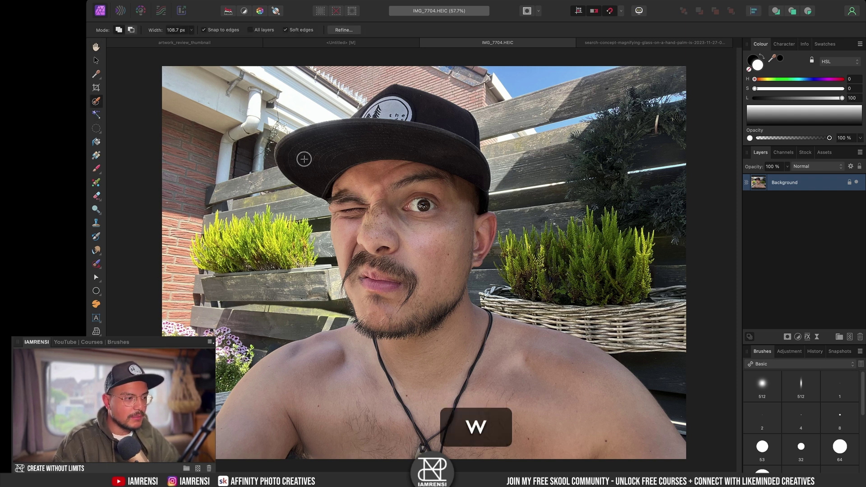
{"action": "key", "text": "bracketright"}
{"action": "key", "text": "bracketright"}
{"action": "key", "text": "bracketright"}
{"action": "key", "text": "bracketright"}
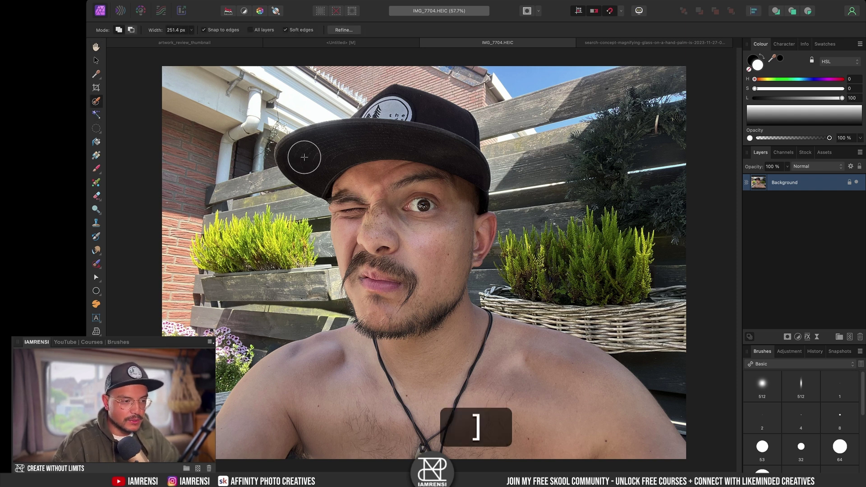
{"action": "mouse_move", "coordinate": [300, 150]}
{"action": "left_mouse_down"}
{"action": "mouse_move", "coordinate": [413, 118]}
{"action": "mouse_move", "coordinate": [446, 217]}
{"action": "mouse_move", "coordinate": [434, 268]}
{"action": "mouse_move", "coordinate": [463, 237]}
{"action": "mouse_move", "coordinate": [454, 243]}
{"action": "mouse_move", "coordinate": [394, 214]}
{"action": "mouse_move", "coordinate": [386, 262]}
{"action": "mouse_move", "coordinate": [366, 237]}
{"action": "mouse_move", "coordinate": [387, 308]}
{"action": "mouse_move", "coordinate": [440, 312]}
{"action": "mouse_move", "coordinate": [368, 389]}
{"action": "mouse_move", "coordinate": [299, 401]}
{"action": "mouse_move", "coordinate": [454, 381]}
{"action": "mouse_move", "coordinate": [512, 382]}
{"action": "mouse_move", "coordinate": [603, 418]}
{"action": "left_mouse_up"}
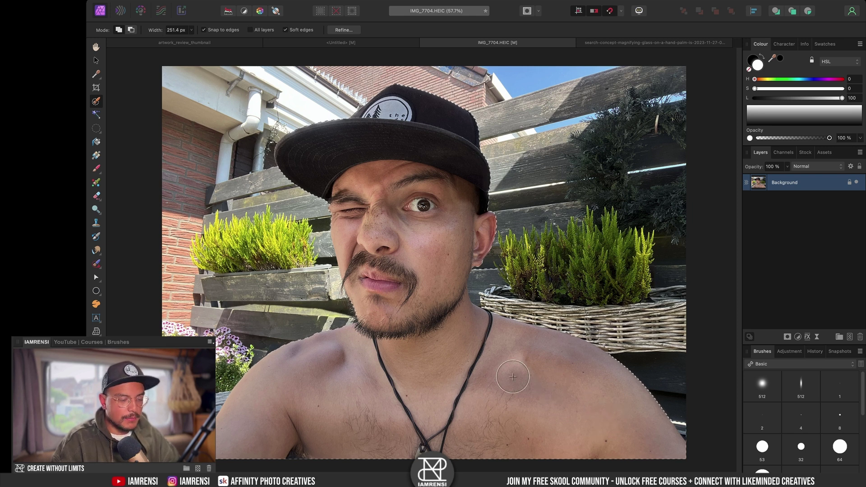
Step: Show the selection as a quick mask and subtract the plant and wooden planter beside the winking eye and moustache, using a 111.6 px brush
{"action": "key", "text": "q"}
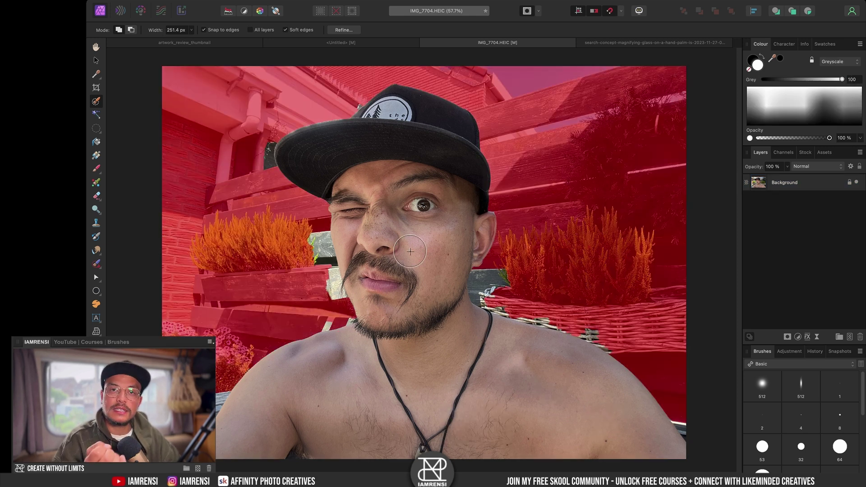
{"action": "scroll", "coordinate": [295, 245], "scroll_direction": "up", "scroll_amount": 4}
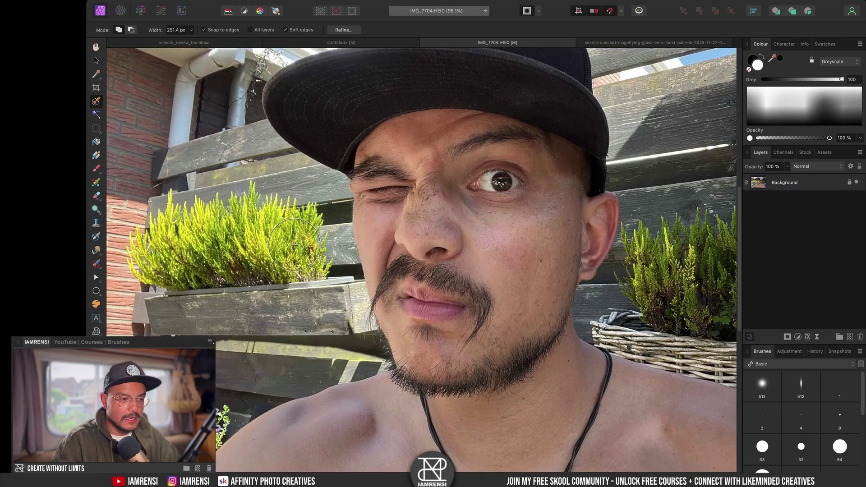
{"action": "key", "text": "bracketleft"}
{"action": "key", "text": "bracketleft"}
{"action": "key", "text": "bracketleft"}
{"action": "key", "text": "bracketleft"}
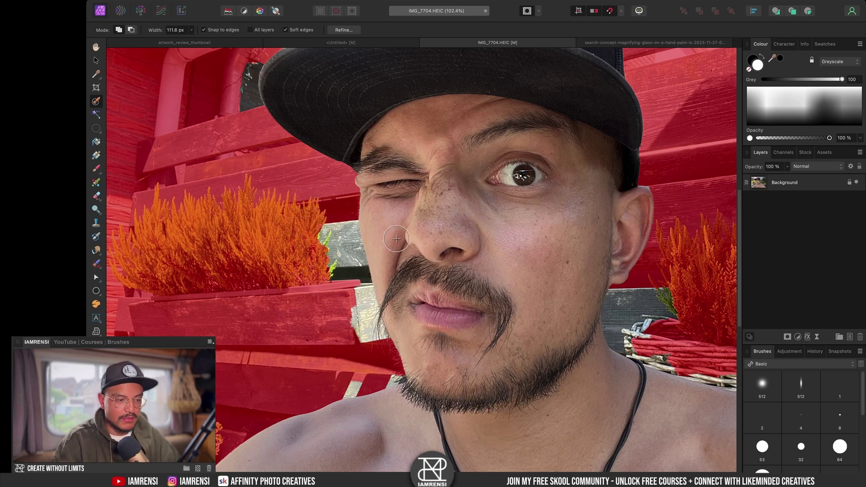
{"action": "scroll", "coordinate": [394, 204], "scroll_direction": "up", "scroll_amount": 3}
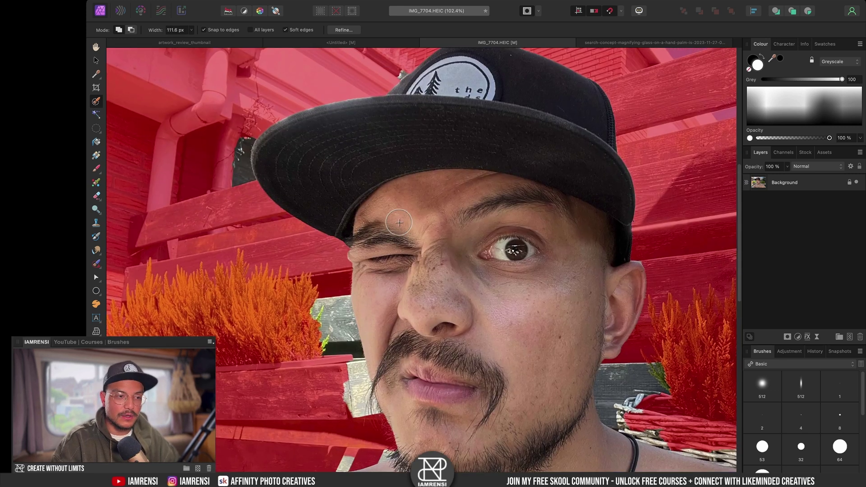
{"action": "scroll", "coordinate": [473, 183], "scroll_direction": "down", "scroll_amount": 3}
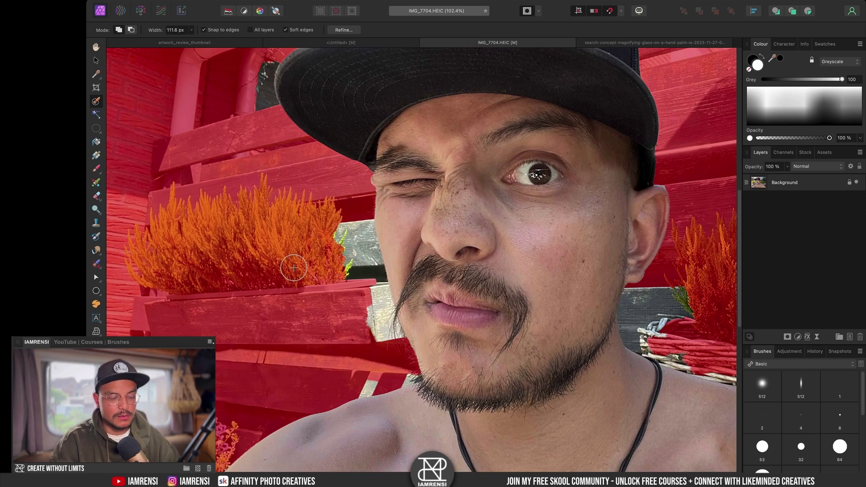
{"action": "mouse_move", "coordinate": [311, 249]}
{"action": "left_mouse_down"}
{"action": "mouse_move", "coordinate": [328, 231]}
{"action": "mouse_move", "coordinate": [344, 270]}
{"action": "mouse_move", "coordinate": [351, 219]}
{"action": "mouse_move", "coordinate": [366, 254]}
{"action": "mouse_move", "coordinate": [358, 216]}
{"action": "mouse_move", "coordinate": [364, 300]}
{"action": "left_mouse_up"}
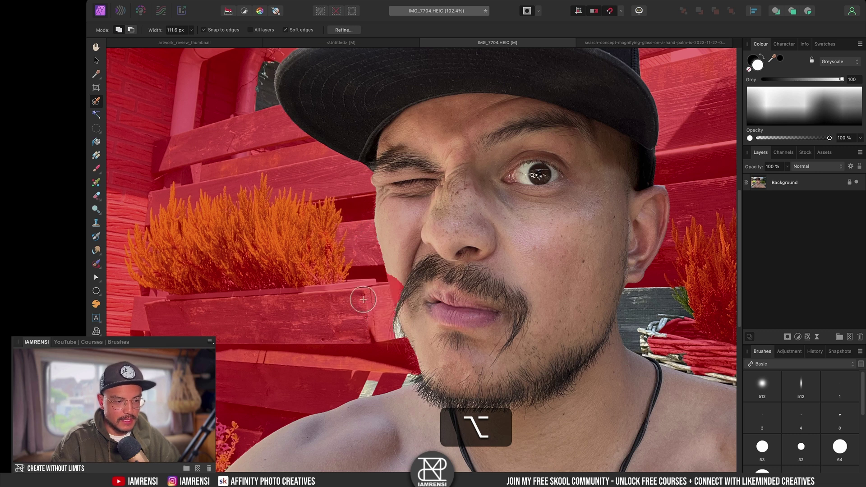
{"action": "mouse_move", "coordinate": [375, 333]}
{"action": "left_mouse_down"}
{"action": "mouse_move", "coordinate": [386, 325]}
{"action": "mouse_move", "coordinate": [375, 319]}
{"action": "mouse_move", "coordinate": [360, 233]}
{"action": "mouse_move", "coordinate": [408, 300]}
{"action": "mouse_move", "coordinate": [378, 298]}
{"action": "left_mouse_up"}
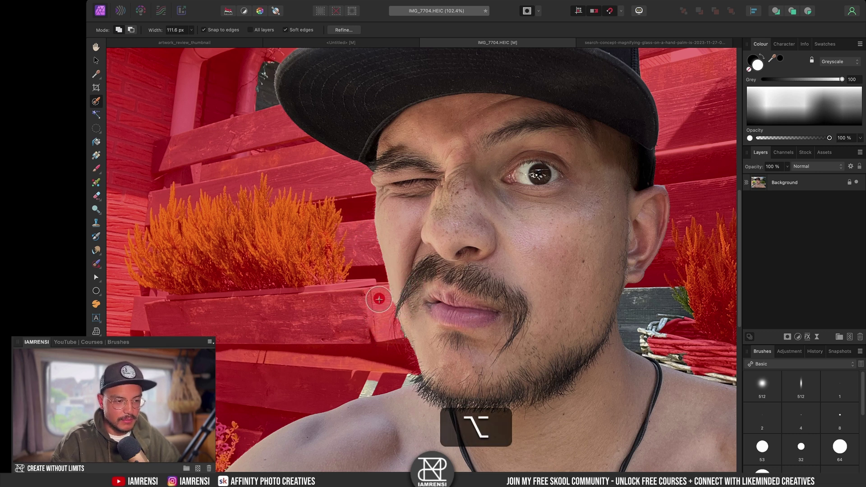
Step: Clean up the selection edge along the shoulder below the moustache, subtracting the leftover fence and wood down to the photo's lower edge
{"action": "scroll", "coordinate": [379, 299], "scroll_direction": "down", "scroll_amount": 5}
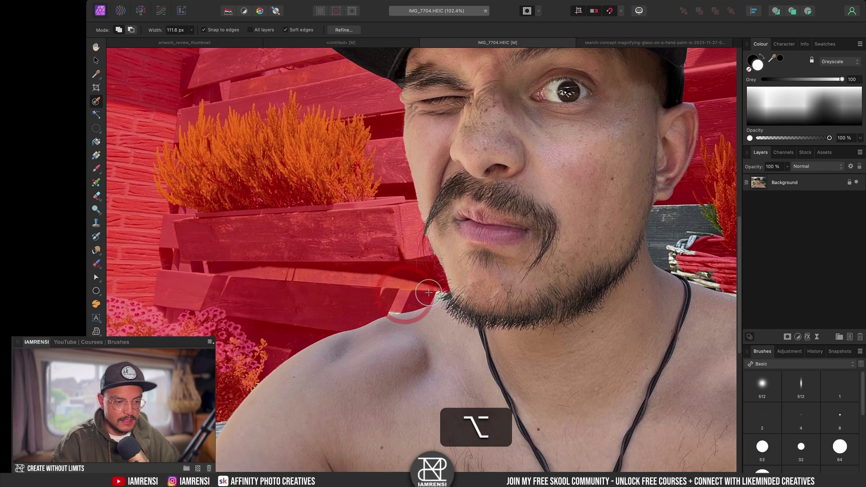
{"action": "mouse_move", "coordinate": [429, 293]}
{"action": "left_mouse_down"}
{"action": "mouse_move", "coordinate": [381, 296]}
{"action": "mouse_move", "coordinate": [393, 303]}
{"action": "mouse_move", "coordinate": [388, 310]}
{"action": "left_mouse_up"}
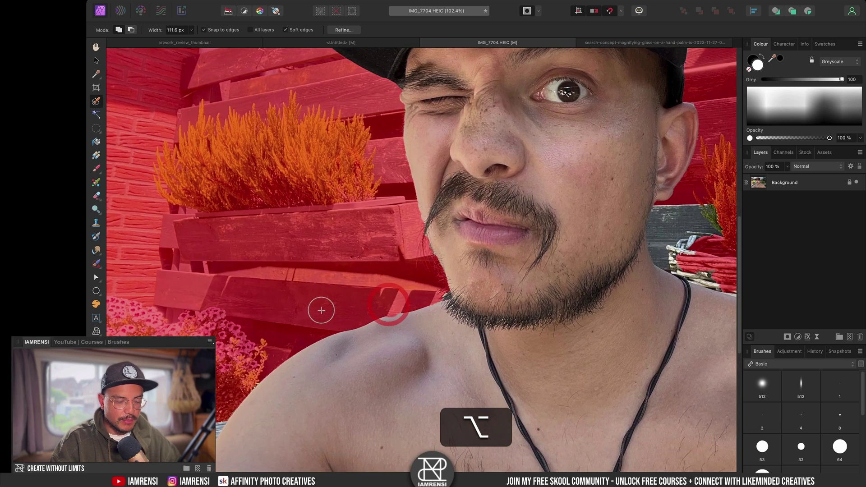
{"action": "scroll", "coordinate": [321, 311], "scroll_direction": "left", "scroll_amount": 5}
{"action": "scroll", "coordinate": [321, 311], "scroll_direction": "down", "scroll_amount": 3}
{"action": "mouse_move", "coordinate": [315, 309]}
{"action": "left_mouse_down"}
{"action": "mouse_move", "coordinate": [238, 458]}
{"action": "mouse_move", "coordinate": [338, 341]}
{"action": "mouse_move", "coordinate": [291, 410]}
{"action": "mouse_move", "coordinate": [348, 341]}
{"action": "mouse_move", "coordinate": [309, 400]}
{"action": "mouse_move", "coordinate": [265, 442]}
{"action": "left_mouse_up"}
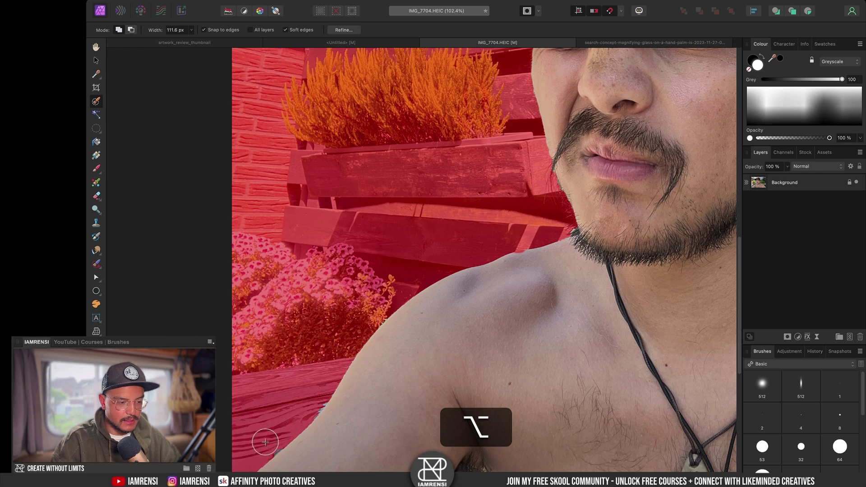
{"action": "scroll", "coordinate": [300, 441], "scroll_direction": "down", "scroll_amount": 3}
{"action": "scroll", "coordinate": [299, 441], "scroll_direction": "left", "scroll_amount": 1}
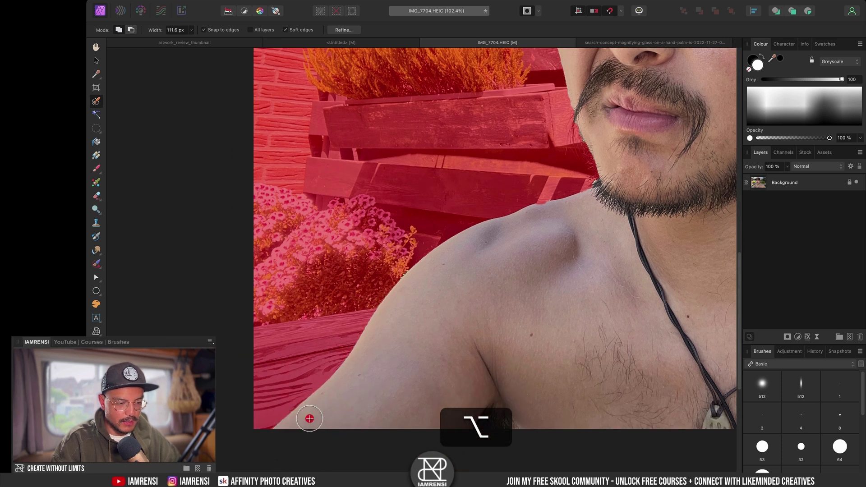
{"action": "scroll", "coordinate": [458, 296], "scroll_direction": "up", "scroll_amount": 5}
{"action": "scroll", "coordinate": [459, 297], "scroll_direction": "right", "scroll_amount": 6}
{"action": "left_click", "coordinate": [437, 300]}
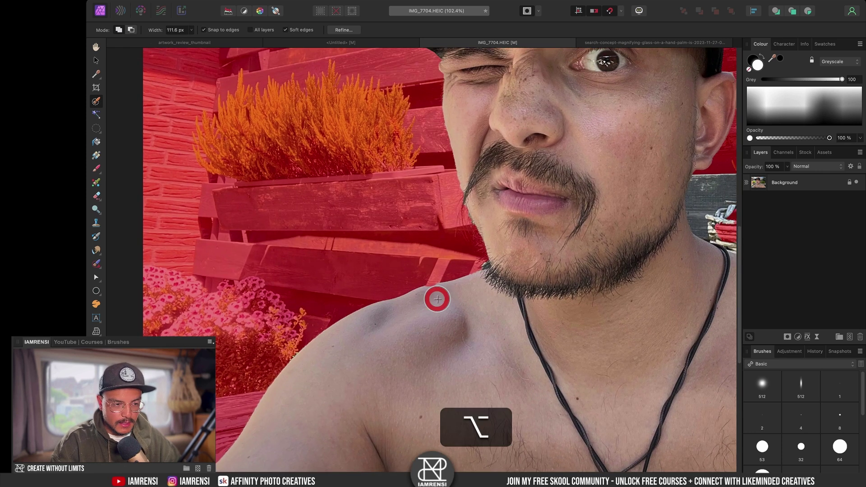
Step: Subtract the remaining background beside the cap brim, the ear and the wicker basket, and tidy the shoulder edge of the selection
{"action": "scroll", "coordinate": [437, 299], "scroll_direction": "up", "scroll_amount": 15}
{"action": "scroll", "coordinate": [438, 299], "scroll_direction": "left", "scroll_amount": 10}
{"action": "scroll", "coordinate": [302, 257], "scroll_direction": "down", "scroll_amount": 2}
{"action": "scroll", "coordinate": [302, 258], "scroll_direction": "left", "scroll_amount": 4}
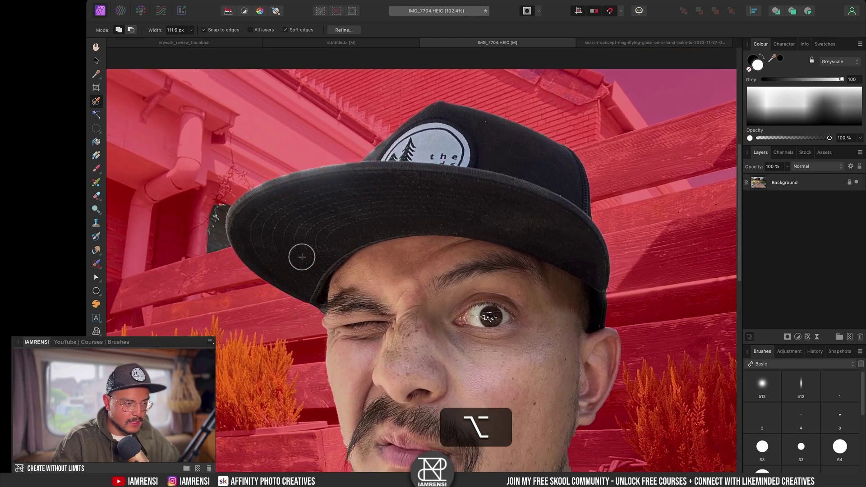
{"action": "scroll", "coordinate": [214, 225], "scroll_direction": "down", "scroll_amount": 5}
{"action": "scroll", "coordinate": [214, 226], "scroll_direction": "left", "scroll_amount": 1}
{"action": "scroll", "coordinate": [214, 225], "scroll_direction": "down", "scroll_amount": 3}
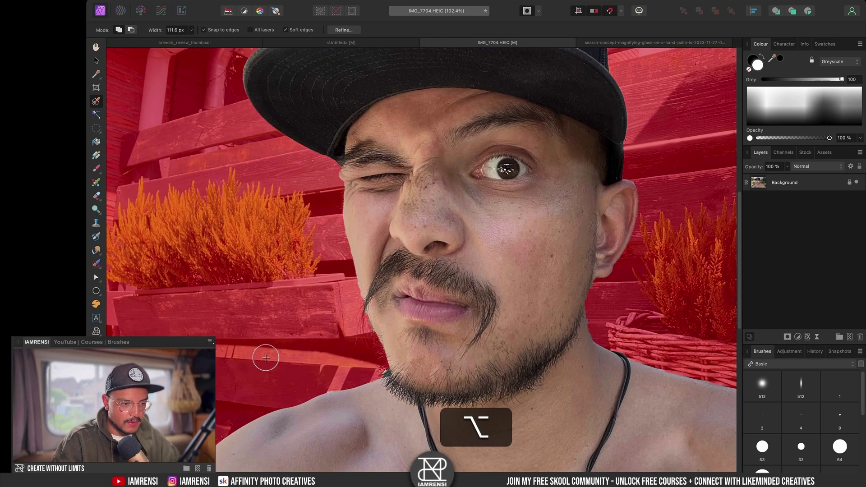
{"action": "scroll", "coordinate": [270, 356], "scroll_direction": "down", "scroll_amount": 2}
{"action": "scroll", "coordinate": [271, 356], "scroll_direction": "left", "scroll_amount": 1}
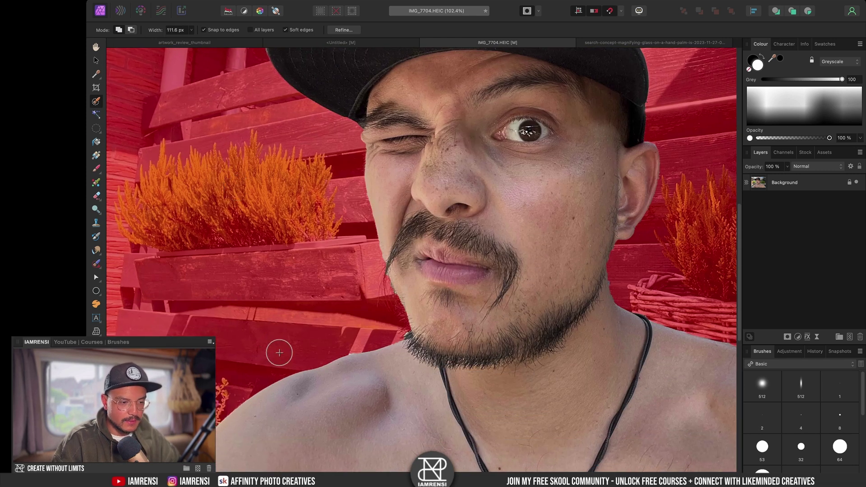
{"action": "left_click", "coordinate": [350, 346], "text": "alt"}
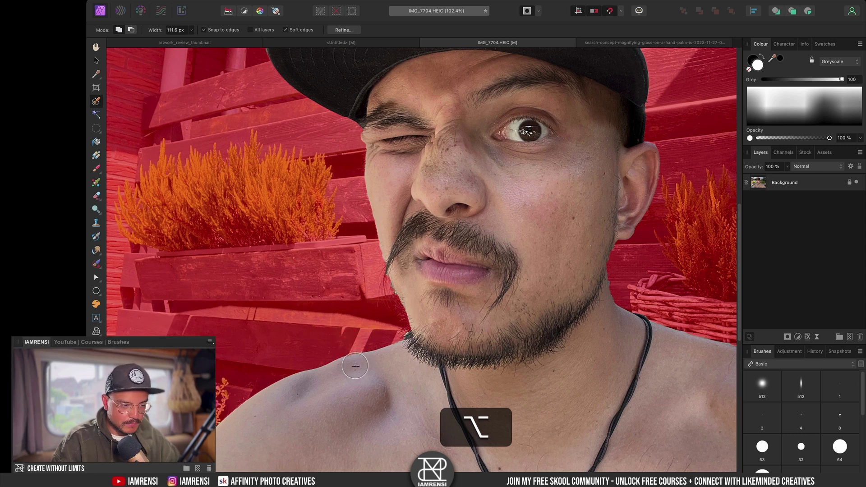
{"action": "key", "text": "super+0"}
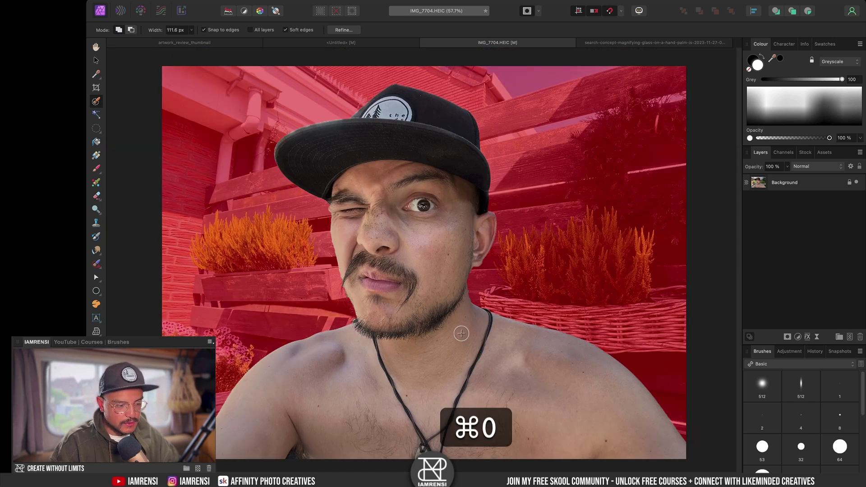
Step: Leave the quick mask, mask the Background layer with the selection of the man, and clear the selection
{"action": "key", "text": "q"}
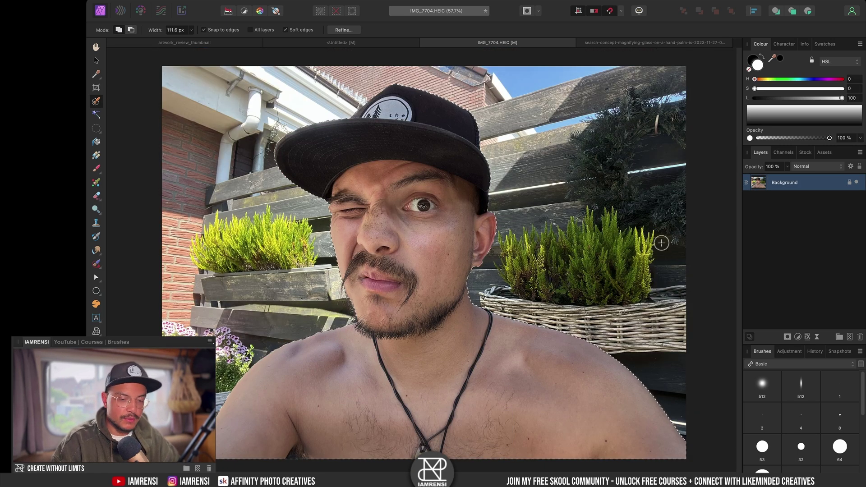
{"action": "left_click", "coordinate": [788, 337]}
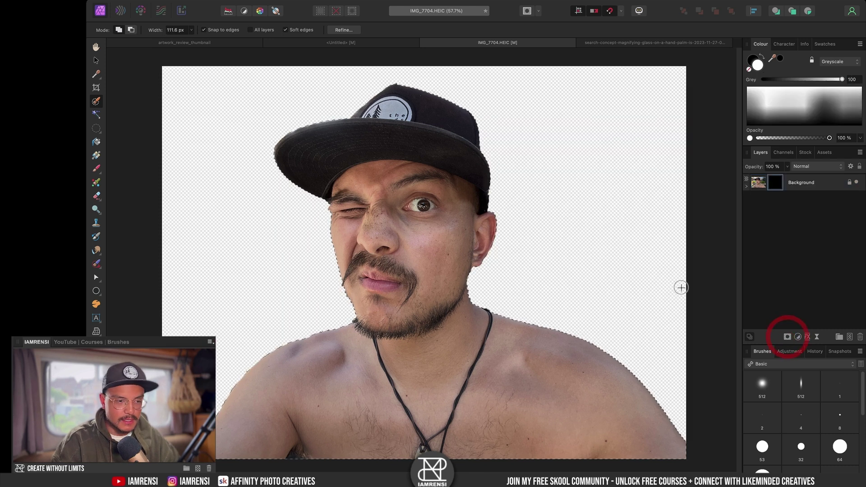
{"action": "key", "text": "super+d"}
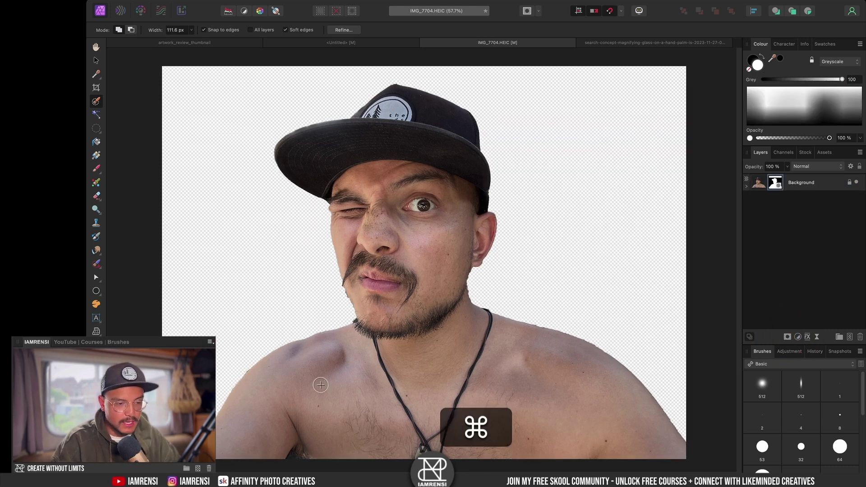
Step: Copy the masked portrait layer and paste it above the 15.jpg texture in the untitled thumbnail document
{"action": "left_click", "coordinate": [762, 183]}
{"action": "key", "text": "super+c"}
{"action": "left_click", "coordinate": [352, 43]}
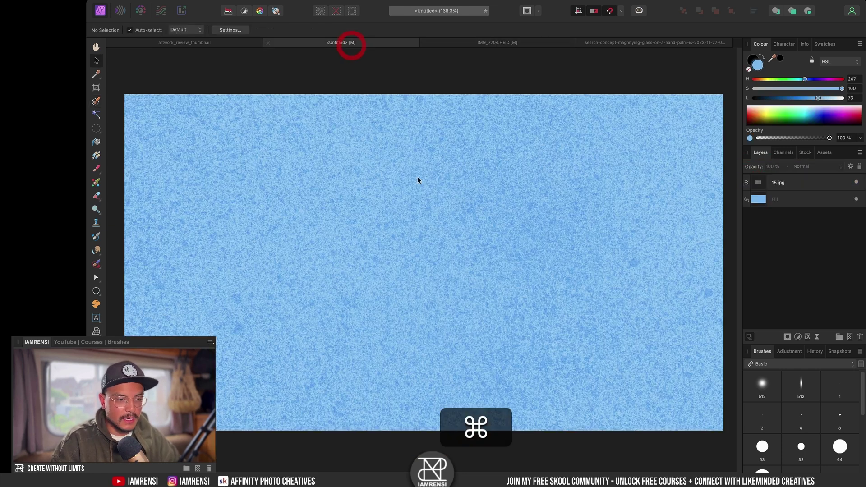
{"action": "key", "text": "super+v"}
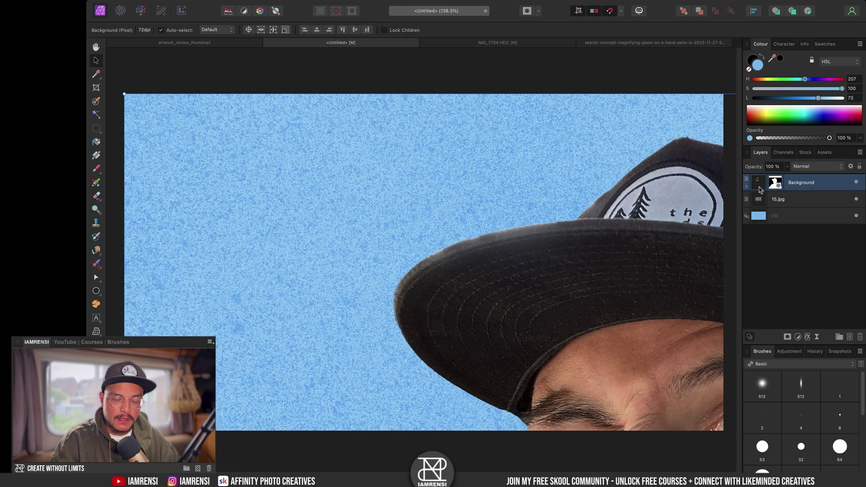
Step: Scale the pasted portrait down proportionally to about 131 dpi and move it so the head and shoulders sit in the canvas's left half
{"action": "left_click", "coordinate": [762, 190]}
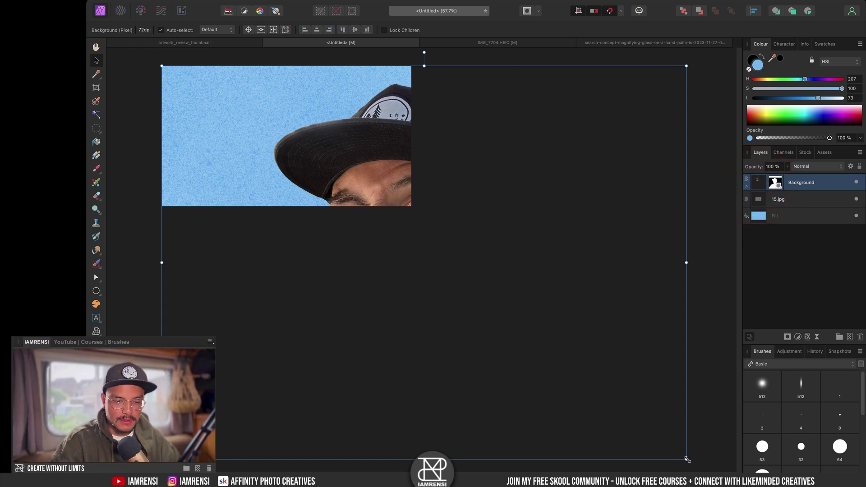
{"action": "left_click_drag", "start_coordinate": [688, 459], "coordinate": [531, 395]}
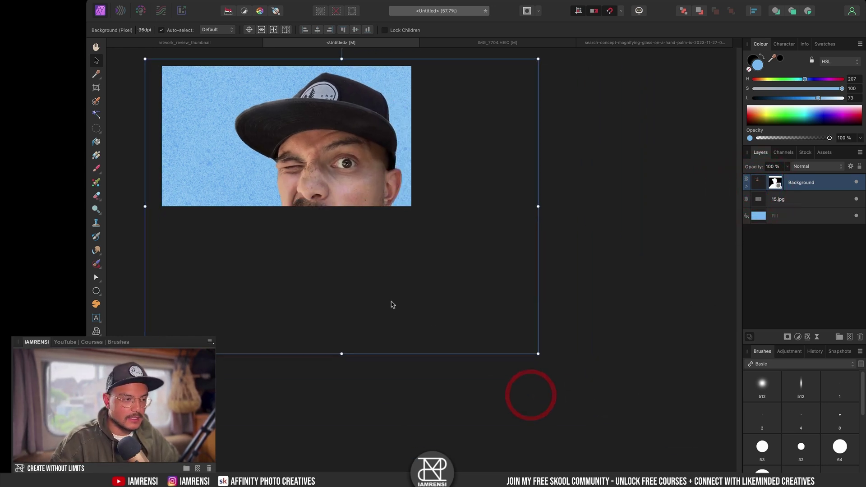
{"action": "left_click_drag", "start_coordinate": [391, 304], "coordinate": [338, 274]}
{"action": "left_click_drag", "start_coordinate": [465, 319], "coordinate": [401, 296]}
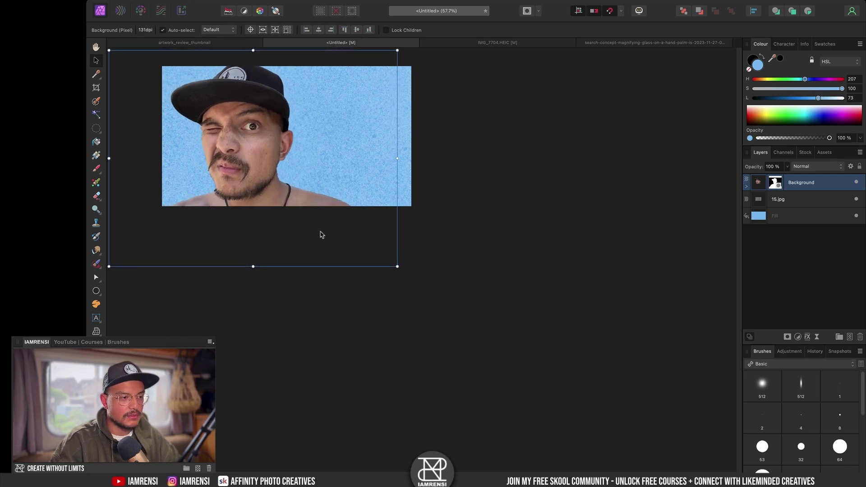
{"action": "key", "text": "super+0"}
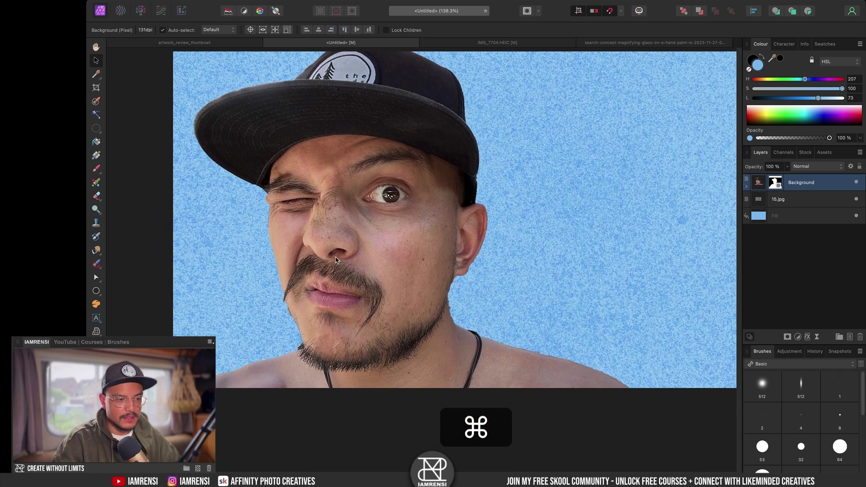
Step: Flip the portrait layer horizontally
{"action": "right_click", "coordinate": [339, 262]}
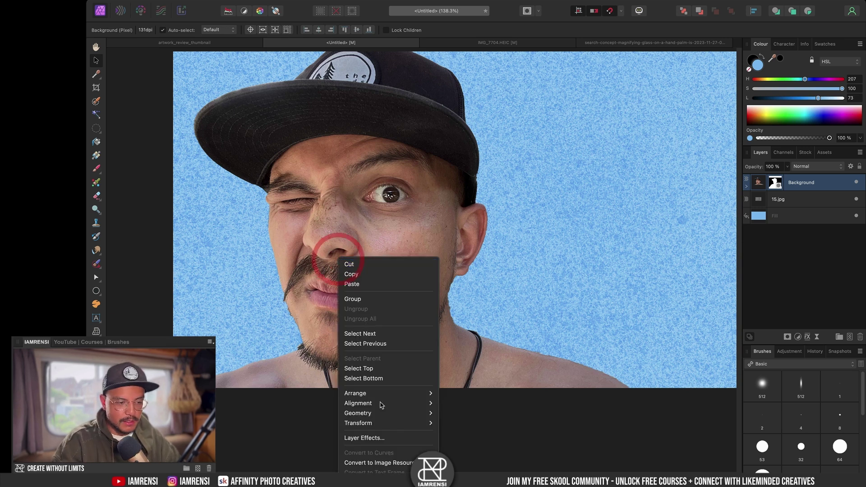
{"action": "mouse_move", "coordinate": [390, 425]}
{"action": "left_click", "coordinate": [481, 447]}
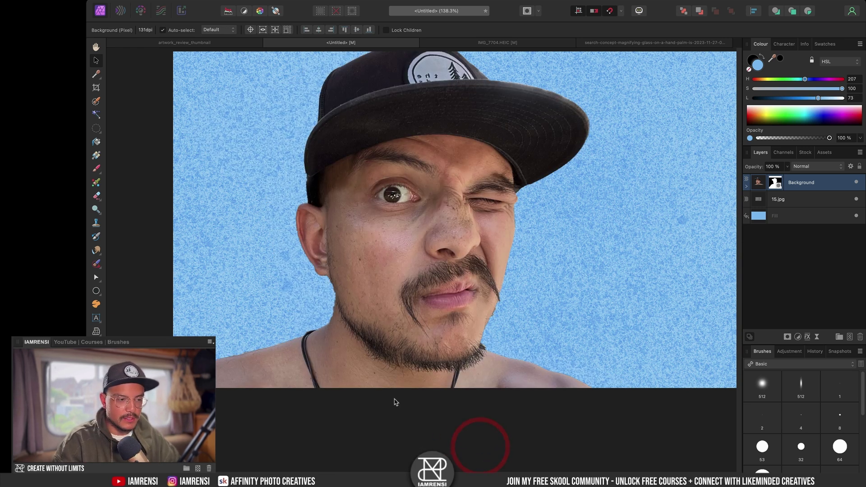
Step: Nudge the portrait layer slightly to fine-tune the head and shoulders' placement in the canvas's left half
{"action": "scroll", "coordinate": [471, 266], "scroll_direction": "right", "scroll_amount": 3}
{"action": "key", "text": "super+minus"}
{"action": "key", "text": "super+minus"}
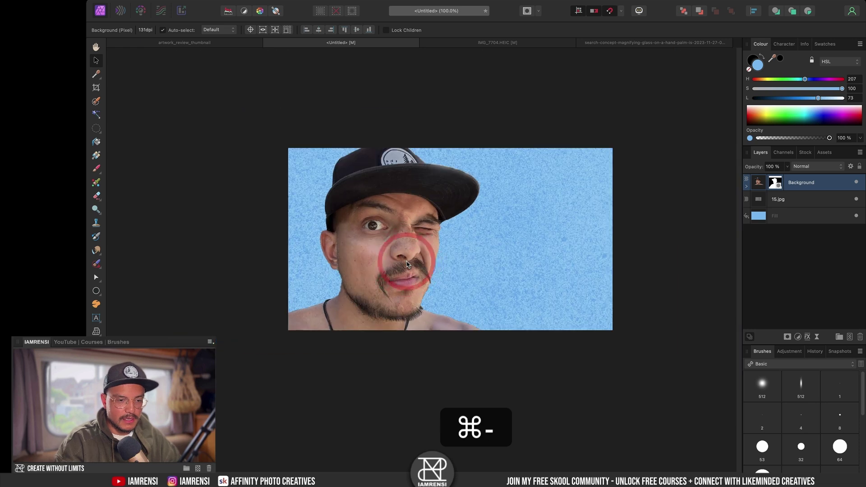
{"action": "left_click_drag", "start_coordinate": [401, 268], "coordinate": [399, 270]}
{"action": "key", "text": "shift+Up"}
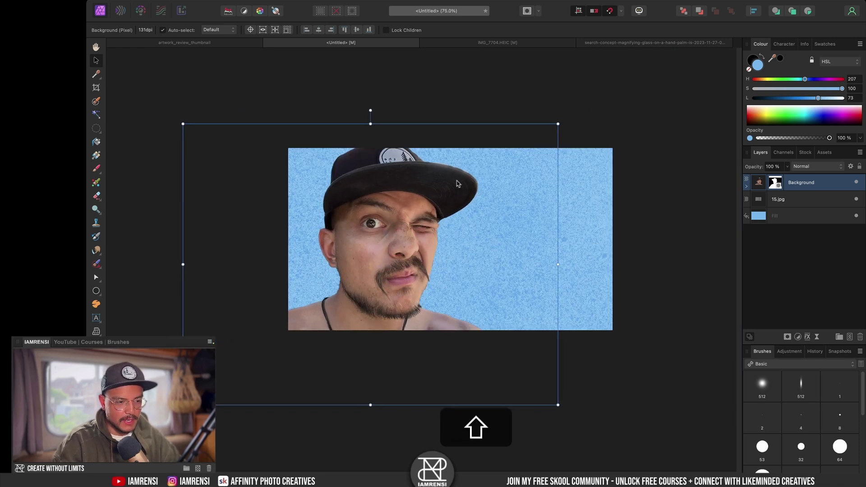
{"action": "key", "text": "shift+Left"}
{"action": "left_click", "coordinate": [451, 184]}
{"action": "key", "text": "shift+Right"}
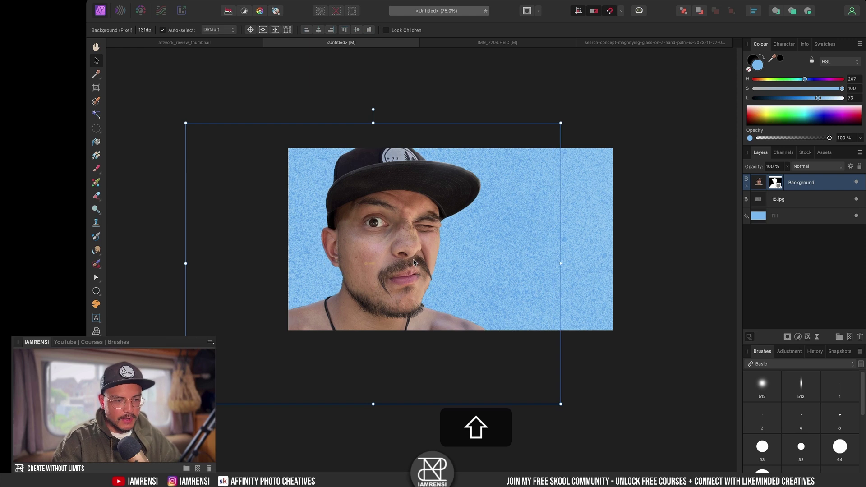
{"action": "left_click", "coordinate": [412, 261]}
Step: Add a new pixel layer above the portrait, set up a 1 px black Paint Brush, and undo a test stroke on the cheek
{"action": "scroll", "coordinate": [401, 284], "scroll_direction": "up", "scroll_amount": 5}
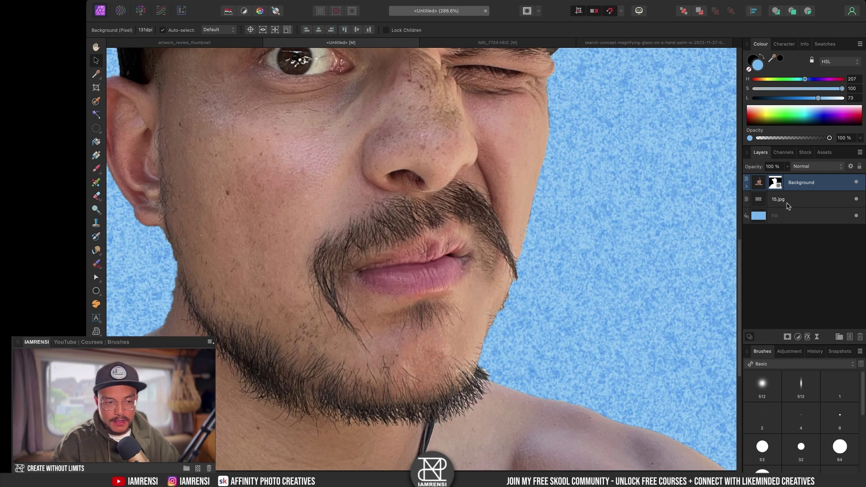
{"action": "left_click", "coordinate": [850, 338]}
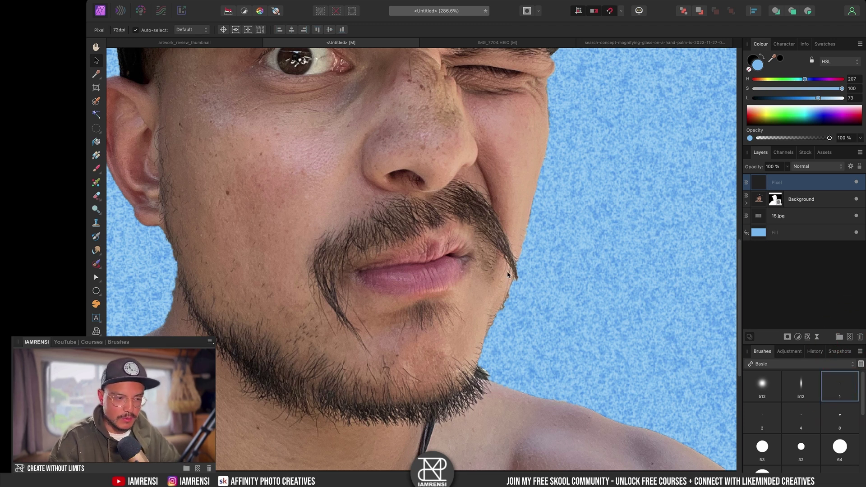
{"action": "key", "text": "b"}
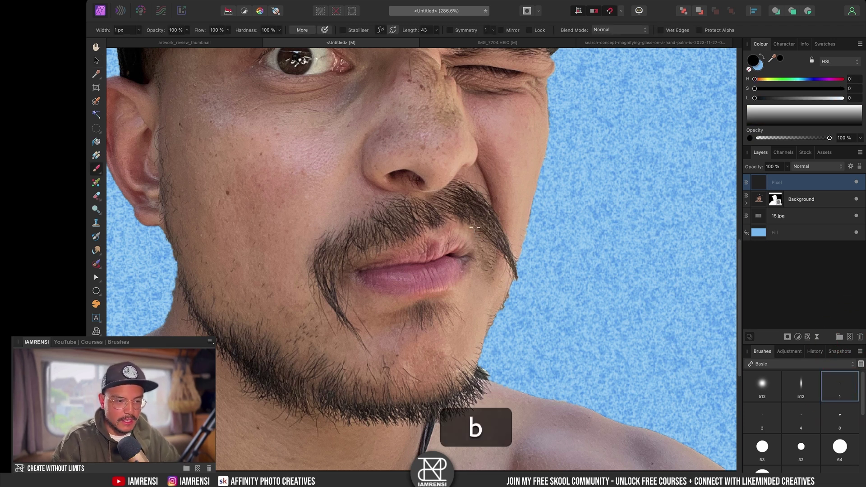
{"action": "left_click", "coordinate": [324, 30]}
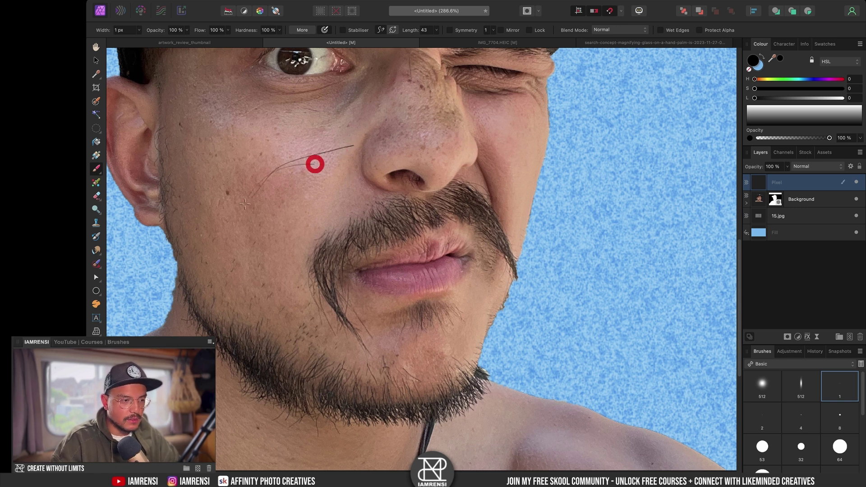
{"action": "left_click_drag", "start_coordinate": [337, 162], "coordinate": [241, 222]}
{"action": "key", "text": "super+z"}
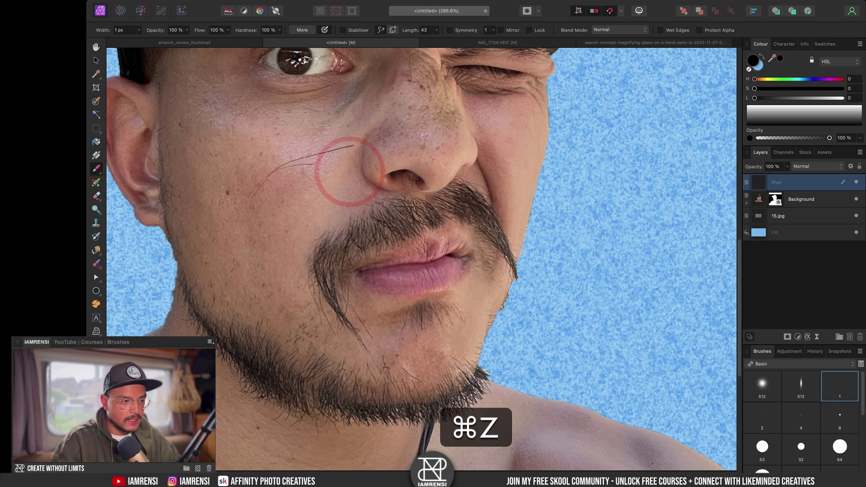
Step: Paint fine black hairs hanging down from the clipped moustache tip over the blue background
{"action": "scroll", "coordinate": [497, 239], "scroll_direction": "up", "scroll_amount": 5}
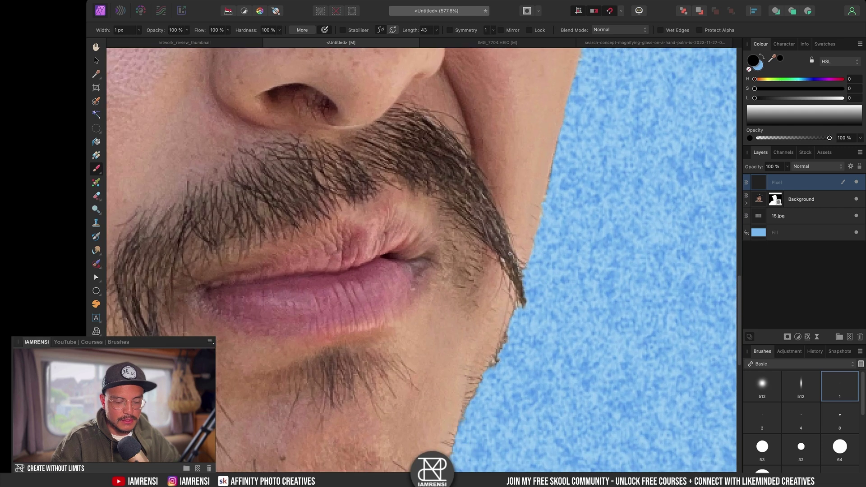
{"action": "left_click_drag", "start_coordinate": [513, 333], "coordinate": [513, 330]}
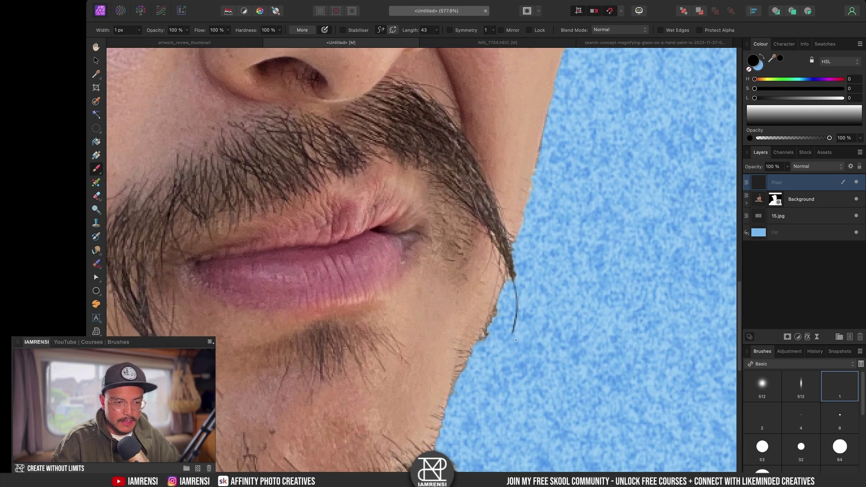
{"action": "left_click_drag", "start_coordinate": [513, 275], "coordinate": [515, 361]}
{"action": "left_click_drag", "start_coordinate": [513, 256], "coordinate": [521, 363]}
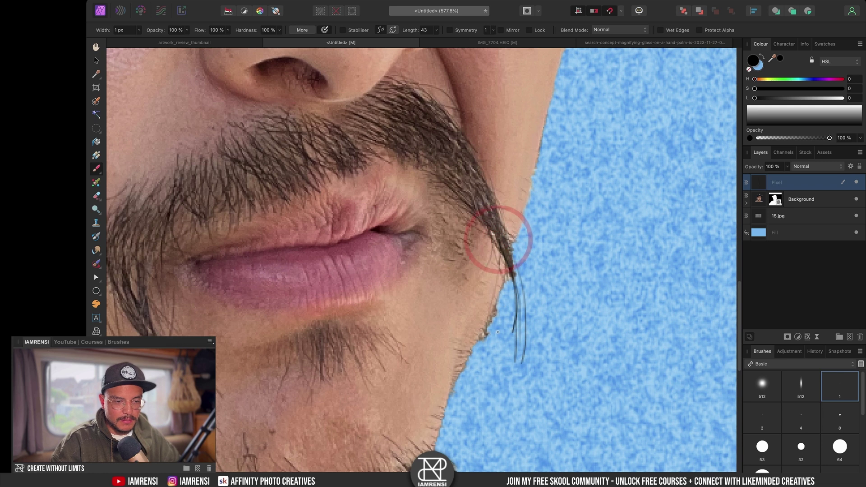
{"action": "left_click", "coordinate": [497, 244]}
Step: Sample the moustache's dark brown and paint more thin hairs around the moustache tip, undoing a stray stroke
{"action": "key", "text": "alt"}
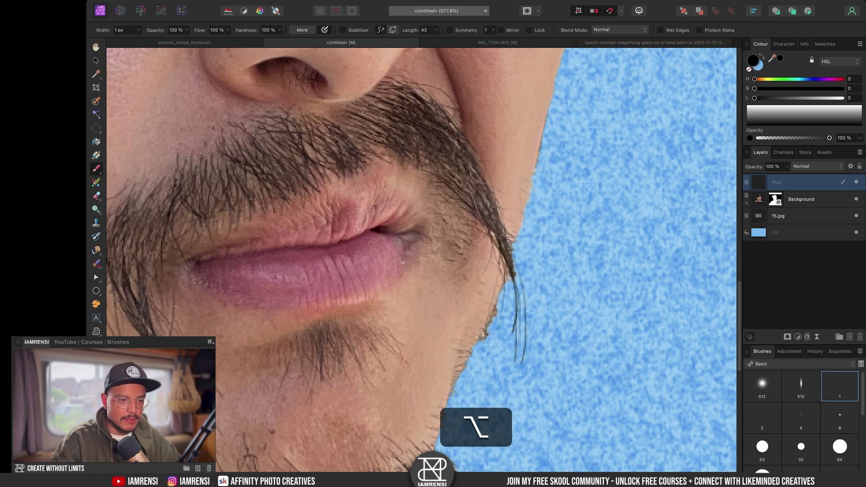
{"action": "left_click_drag", "start_coordinate": [421, 120], "coordinate": [410, 127]}
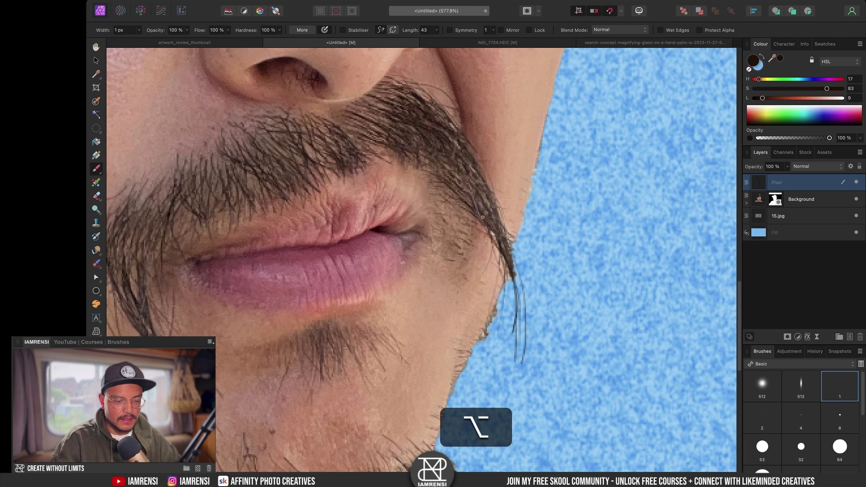
{"action": "left_click", "coordinate": [504, 251]}
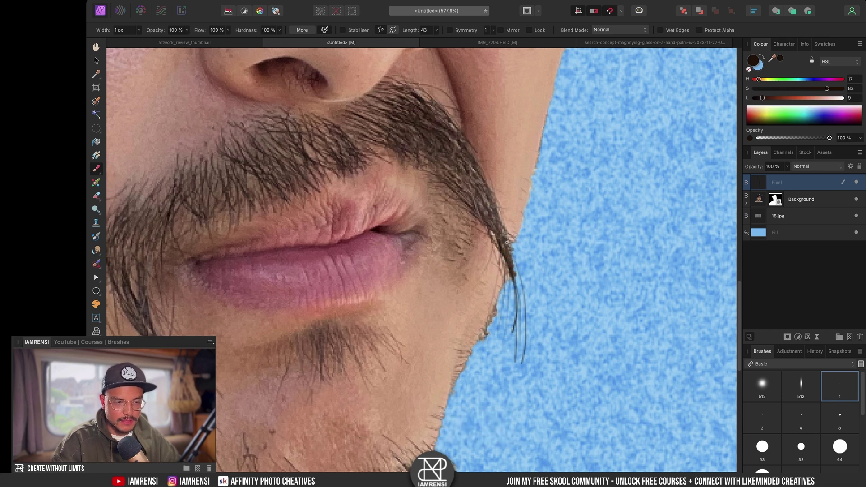
{"action": "left_click_drag", "start_coordinate": [507, 243], "coordinate": [515, 312]}
{"action": "mouse_move", "coordinate": [509, 228]}
{"action": "left_mouse_down"}
{"action": "mouse_move", "coordinate": [505, 267]}
{"action": "mouse_move", "coordinate": [523, 359]}
{"action": "left_mouse_up"}
{"action": "key", "text": "super+z"}
{"action": "left_click", "coordinate": [496, 342]}
{"action": "left_click_drag", "start_coordinate": [515, 258], "coordinate": [528, 329]}
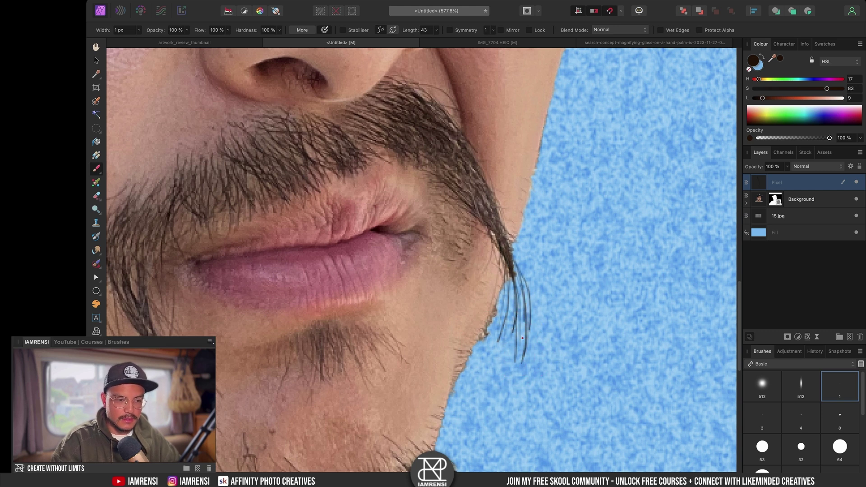
{"action": "left_click_drag", "start_coordinate": [512, 276], "coordinate": [499, 353]}
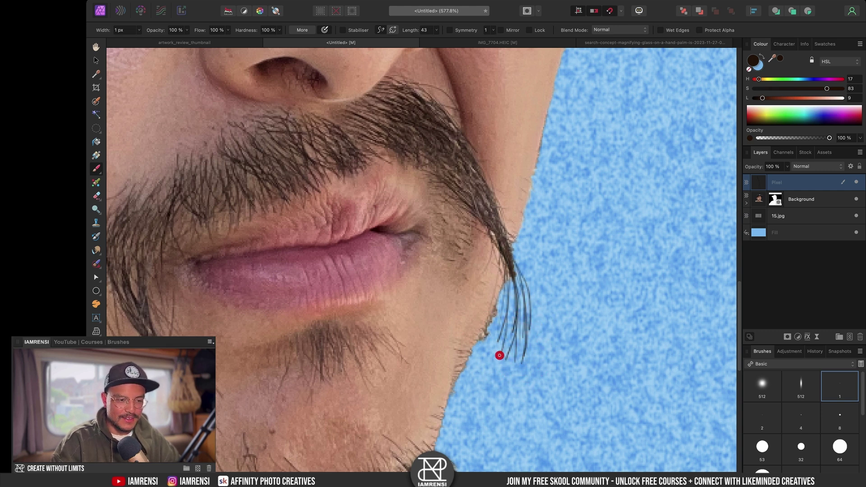
Step: Move the painted hair layer beneath the masked portrait layer
{"action": "key", "text": "super+0"}
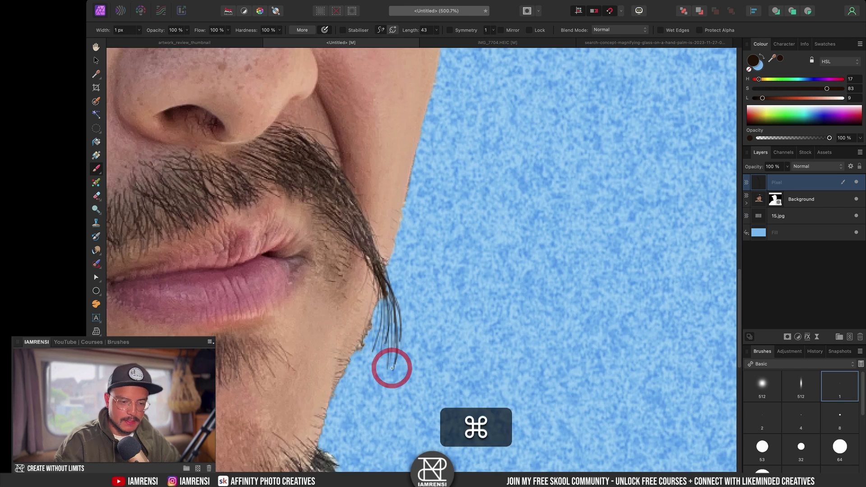
{"action": "left_click_drag", "start_coordinate": [762, 192], "coordinate": [761, 207]}
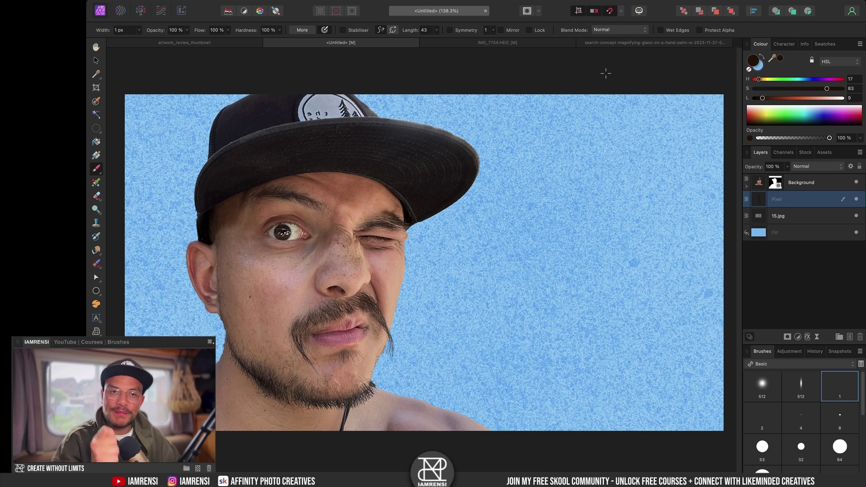
Step: Switch to the magnifying-glass photo and enlarge the Selection Brush to a width of 519 px
{"action": "left_click", "coordinate": [615, 43]}
{"action": "key", "text": "w"}
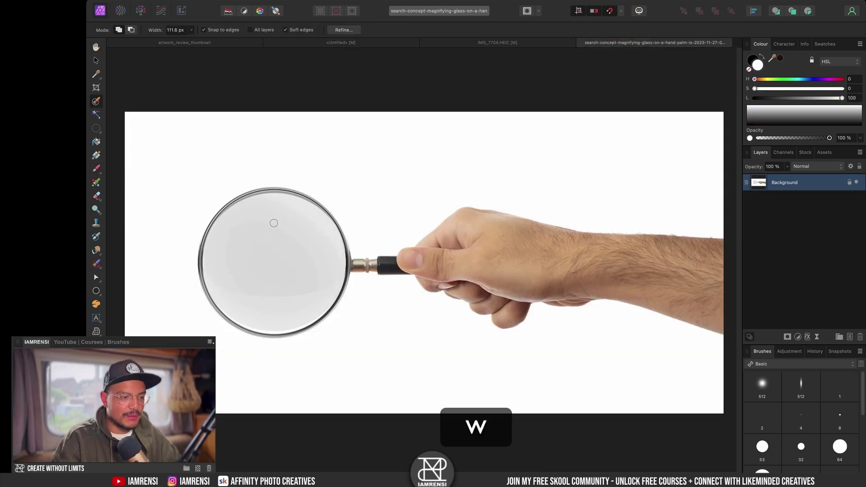
{"action": "key", "text": "bracketright"}
{"action": "key", "text": "bracketright"}
{"action": "key", "text": "bracketright"}
{"action": "key", "text": "bracketright"}
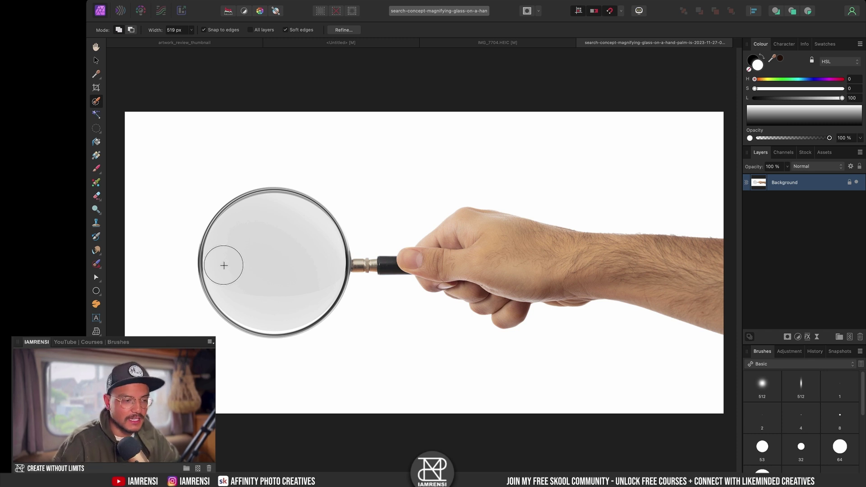
Step: Check the built-in stock image providers, keep Pixabay chosen, and return to the layer list
{"action": "left_click", "coordinate": [822, 152]}
{"action": "left_click", "coordinate": [807, 152]}
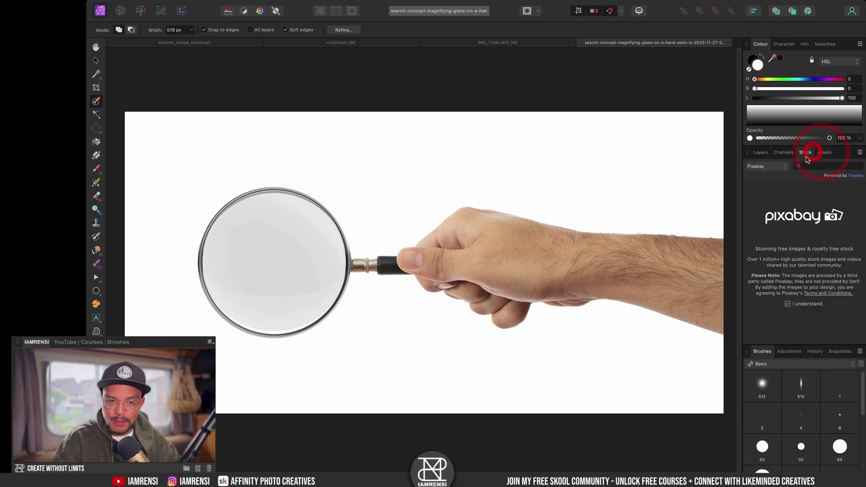
{"action": "left_click", "coordinate": [775, 170]}
{"action": "left_click", "coordinate": [774, 169]}
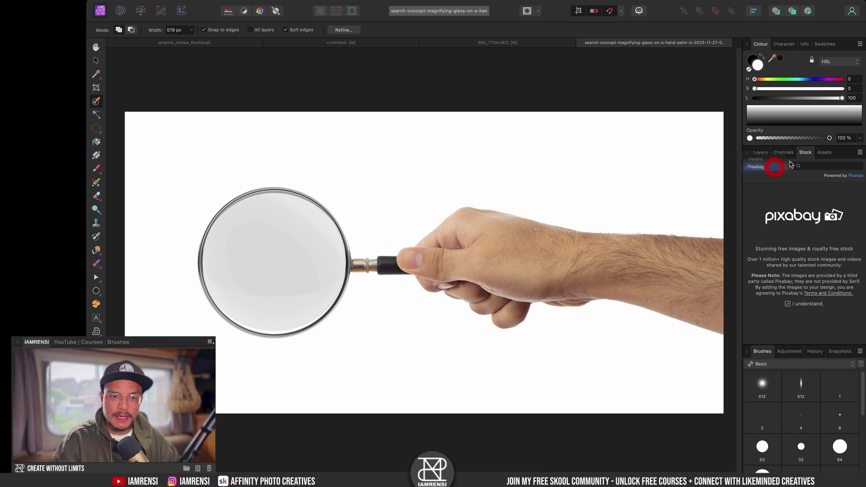
{"action": "left_click", "coordinate": [761, 153]}
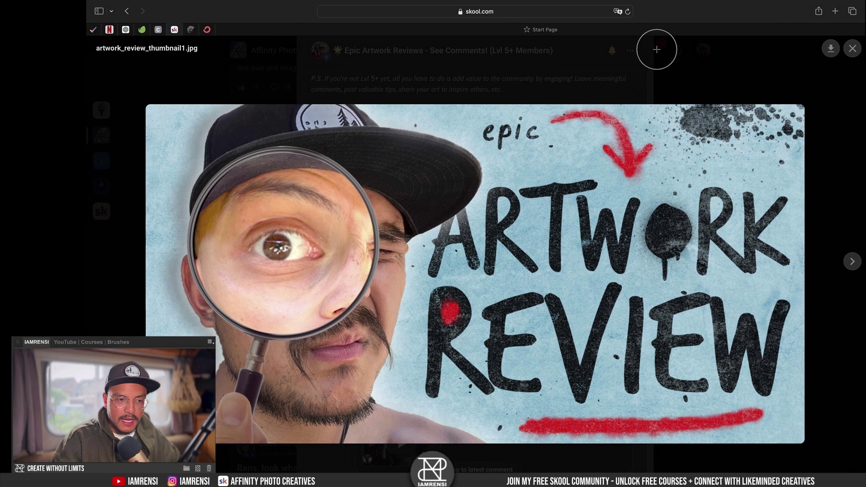
Step: In the browser, close the thumbnail preview and open the community's FREE Affinity Resources post with its full text expanded
{"action": "left_click", "coordinate": [648, 54]}
{"action": "left_click", "coordinate": [712, 135]}
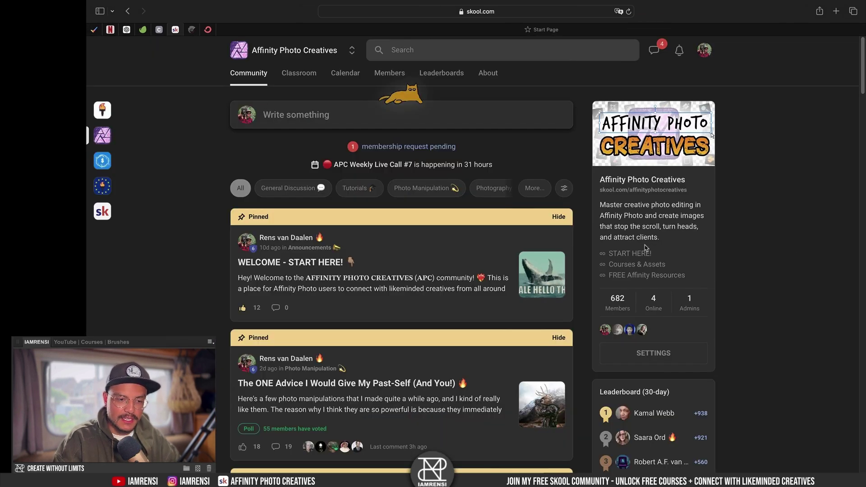
{"action": "left_click", "coordinate": [623, 276]}
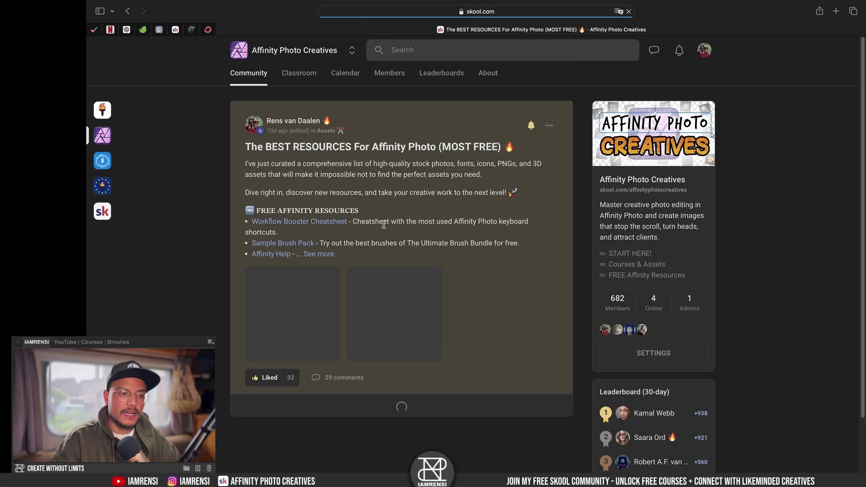
{"action": "left_click", "coordinate": [319, 254]}
Step: Review the post's stock photo, PNG and font resource lists and return to the magnifying-glass photo in Affinity Photo
{"action": "scroll", "coordinate": [385, 230], "scroll_direction": "down", "scroll_amount": 3}
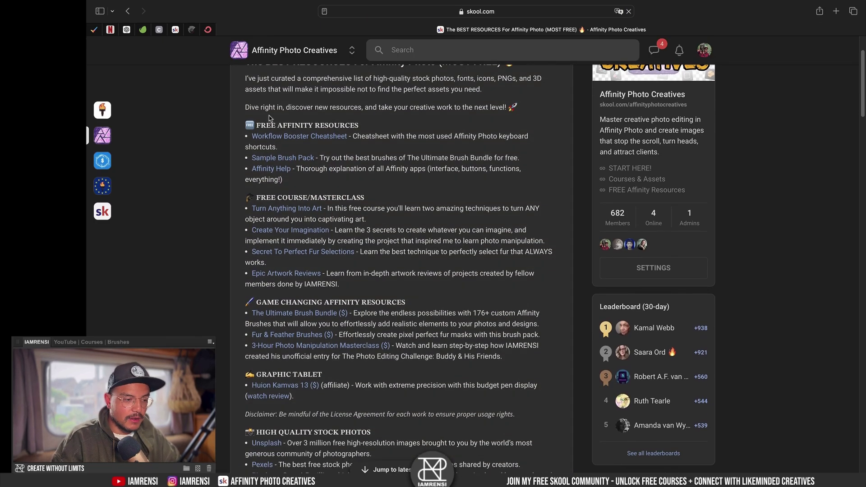
{"action": "scroll", "coordinate": [301, 353], "scroll_direction": "down", "scroll_amount": 10}
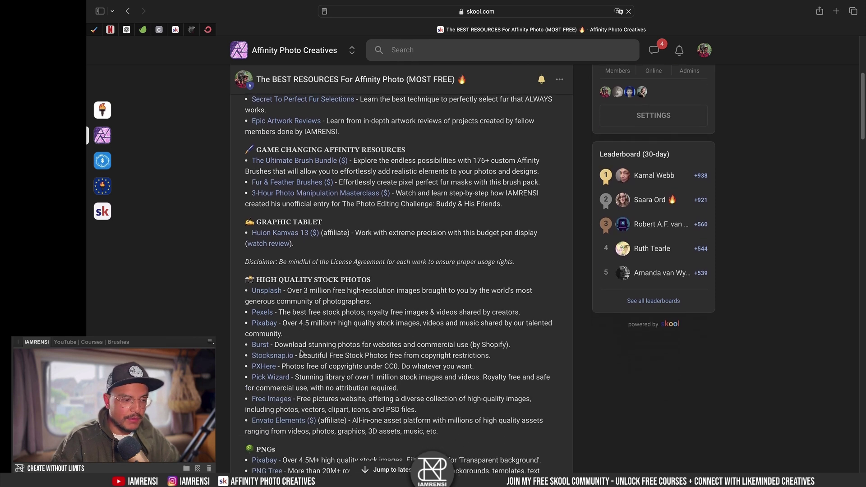
{"action": "scroll", "coordinate": [301, 353], "scroll_direction": "up", "scroll_amount": 2}
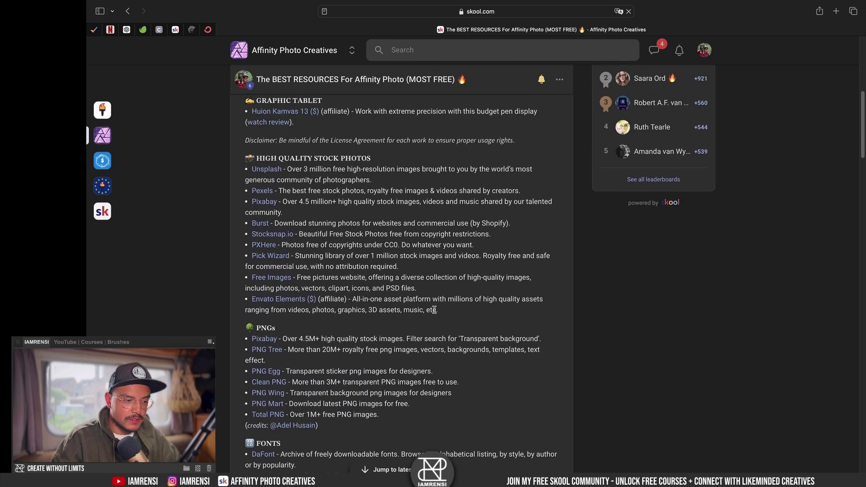
{"action": "left_click_drag", "start_coordinate": [353, 430], "coordinate": [239, 153]}
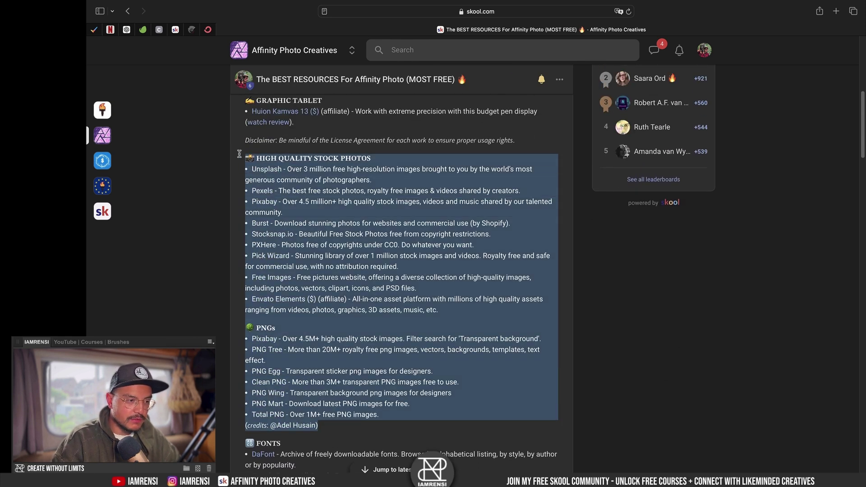
{"action": "left_click", "coordinate": [290, 160]}
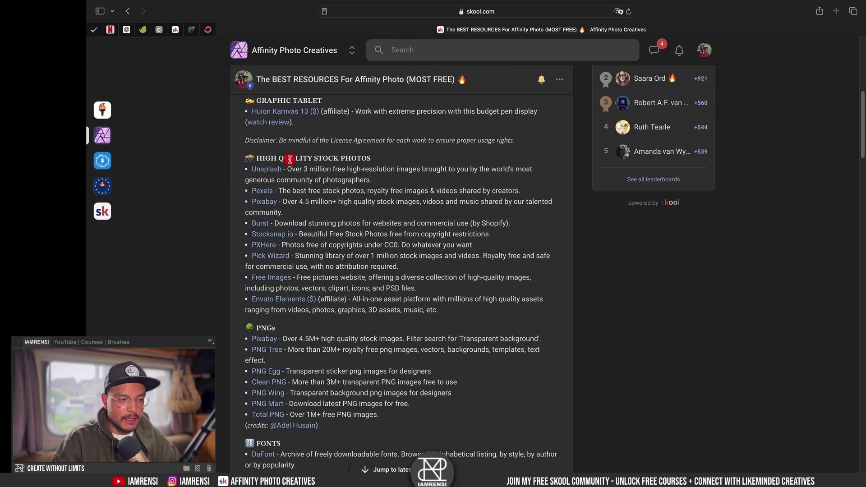
{"action": "triple_click", "coordinate": [259, 158]}
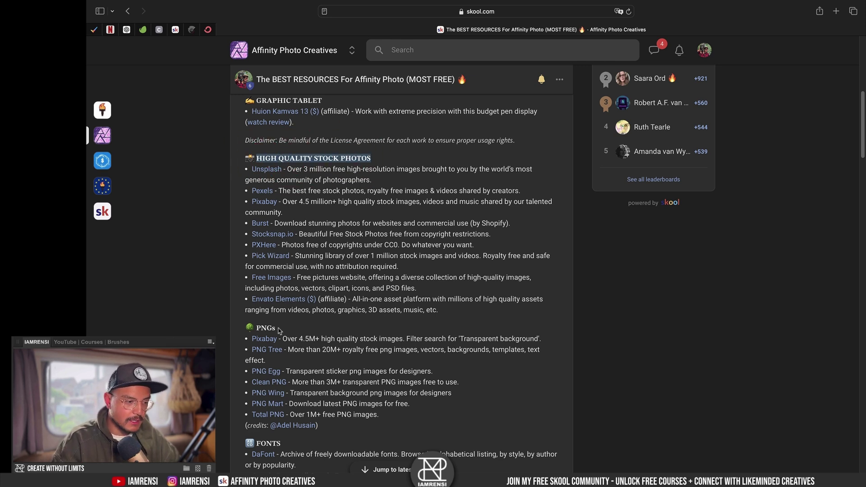
{"action": "left_click", "coordinate": [263, 326]}
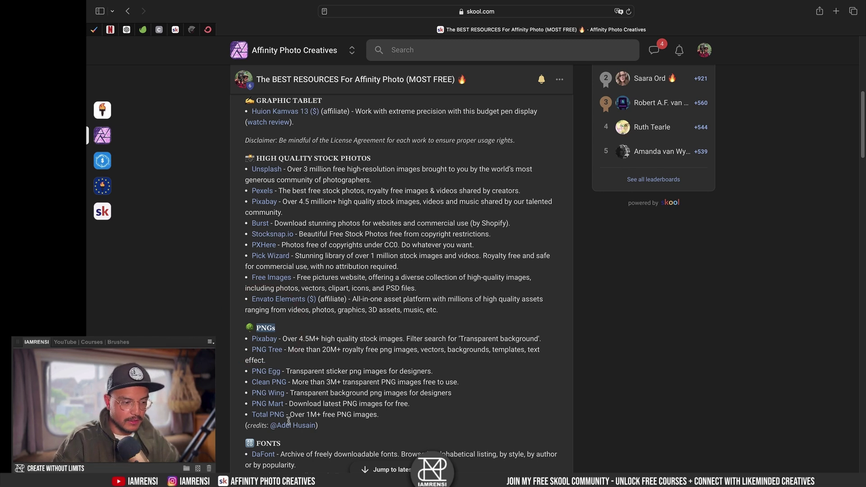
{"action": "scroll", "coordinate": [317, 416], "scroll_direction": "down", "scroll_amount": 5}
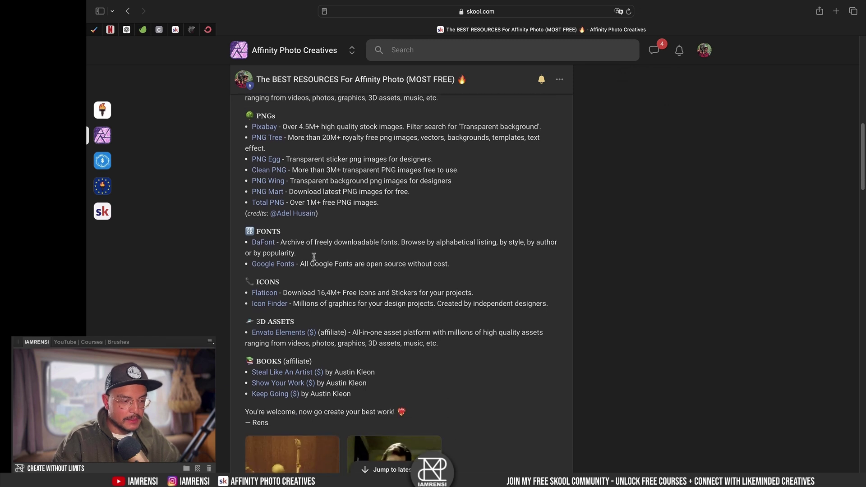
{"action": "scroll", "coordinate": [314, 257], "scroll_direction": "up", "scroll_amount": 8}
{"action": "scroll", "coordinate": [314, 256], "scroll_direction": "up", "scroll_amount": 5}
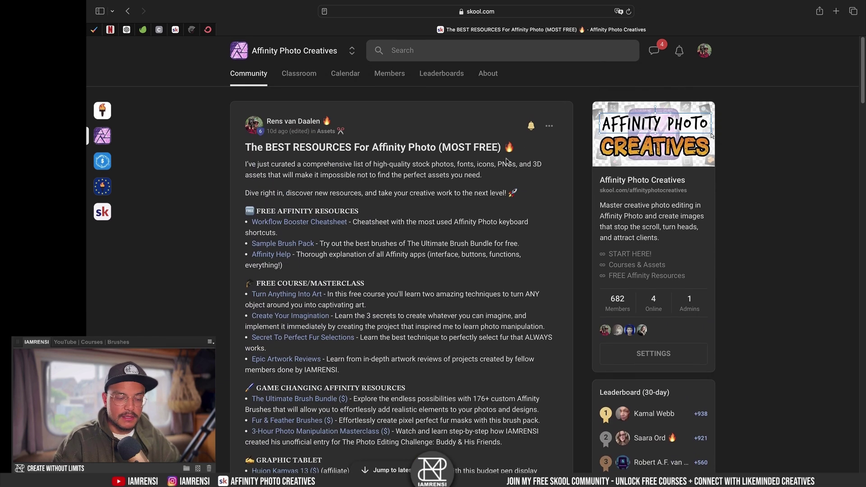
{"action": "left_click", "coordinate": [255, 82]}
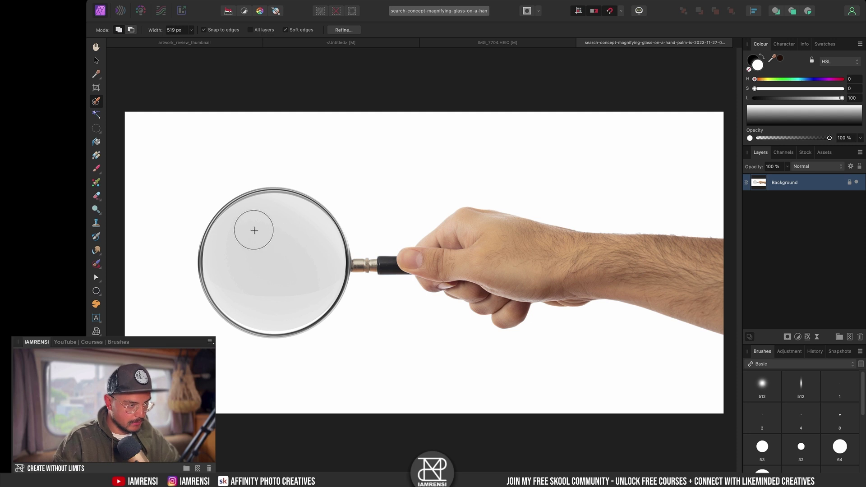
Step: Flood-select the white background, mask it away so only the hand and magnifying glass remain, and rasterise and trim the layer
{"action": "left_click", "coordinate": [96, 115]}
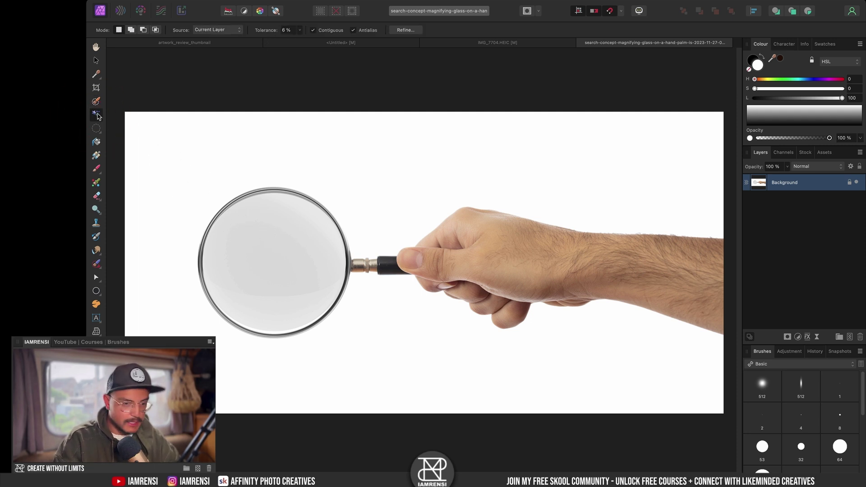
{"action": "left_click", "coordinate": [359, 160]}
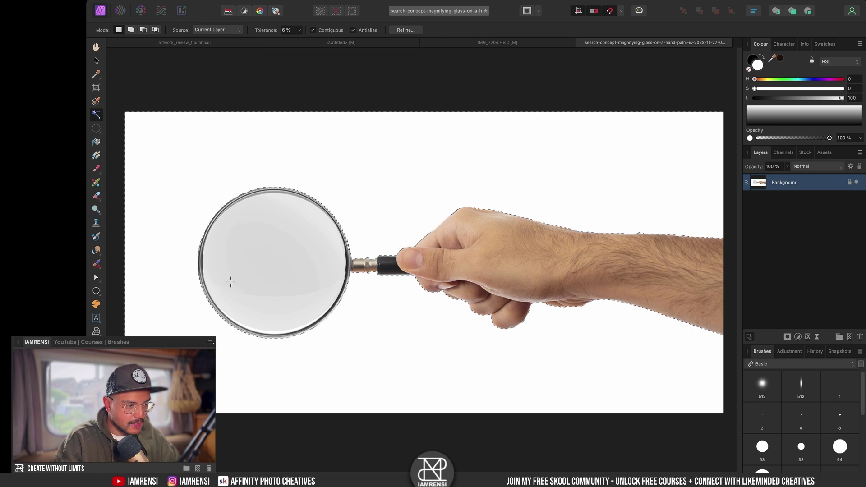
{"action": "left_click", "coordinate": [788, 337]}
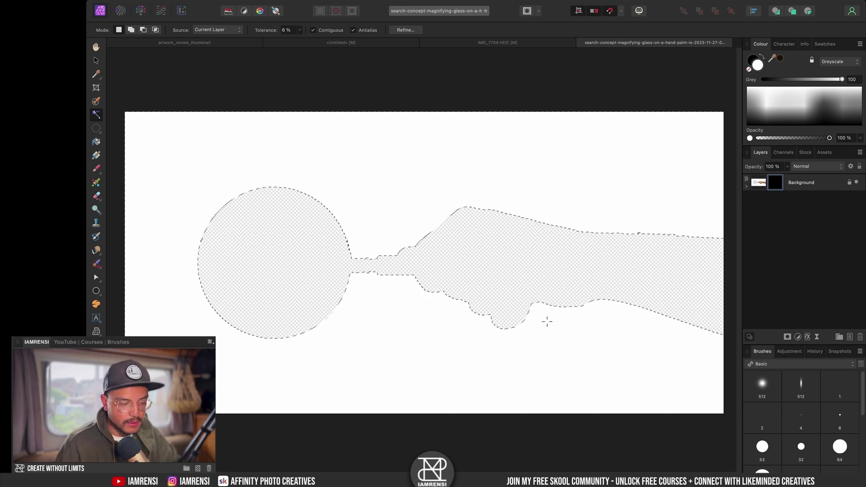
{"action": "key", "text": "super"}
{"action": "key", "text": "super+d"}
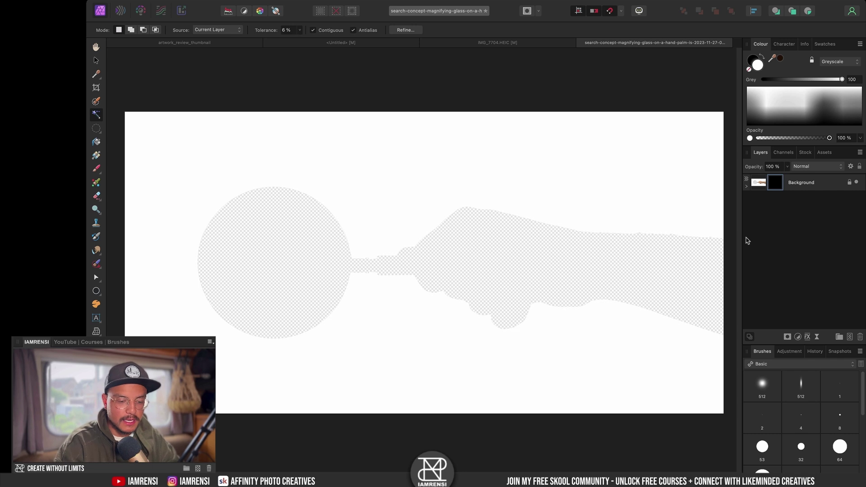
{"action": "key", "text": "super+i"}
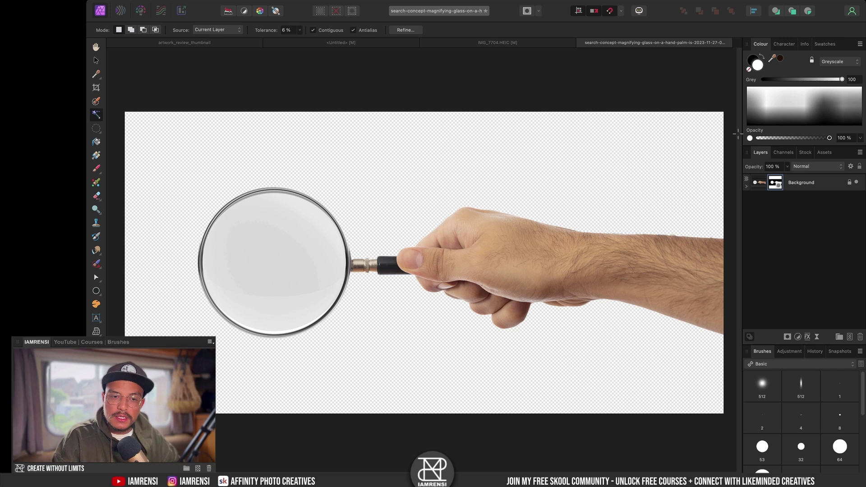
{"action": "right_click", "coordinate": [801, 183]}
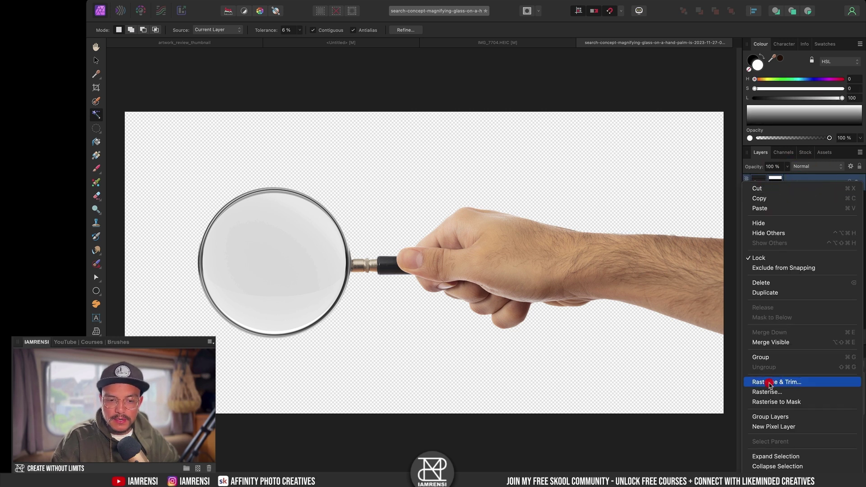
{"action": "left_click", "coordinate": [769, 383]}
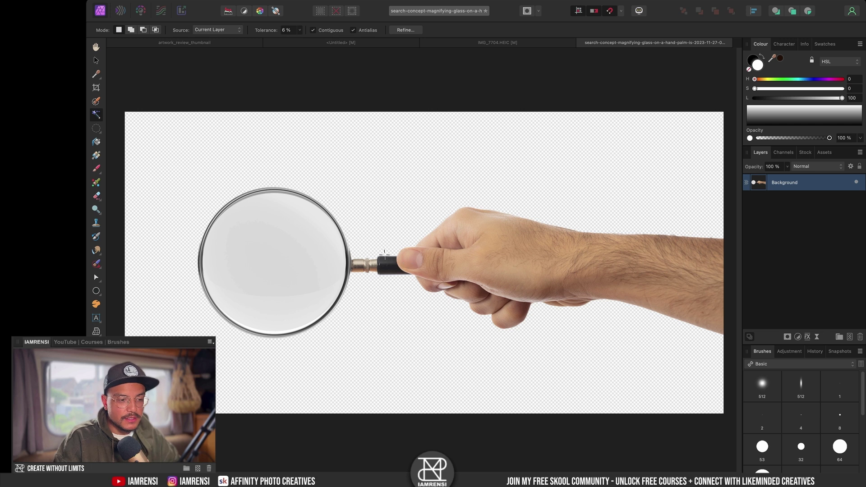
Step: Copy a rectangular section of the black handle beside the thumb onto its own layer and deselect
{"action": "scroll", "coordinate": [384, 254], "scroll_direction": "up", "scroll_amount": 5}
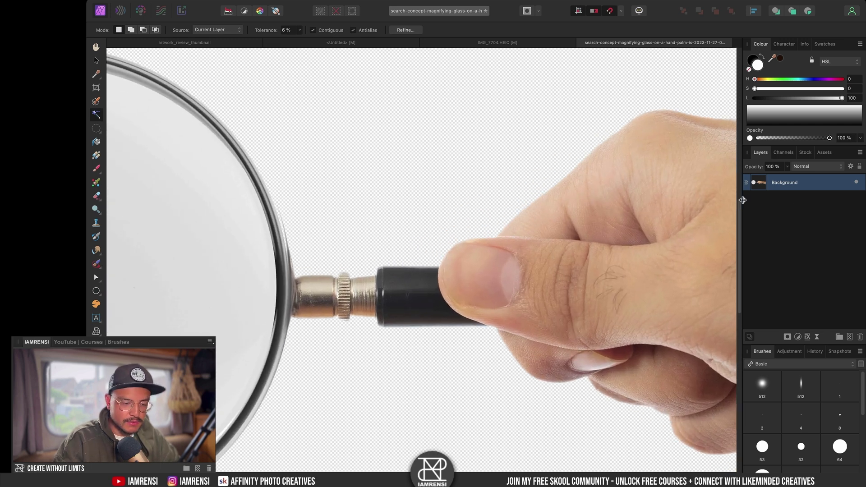
{"action": "key", "text": "m"}
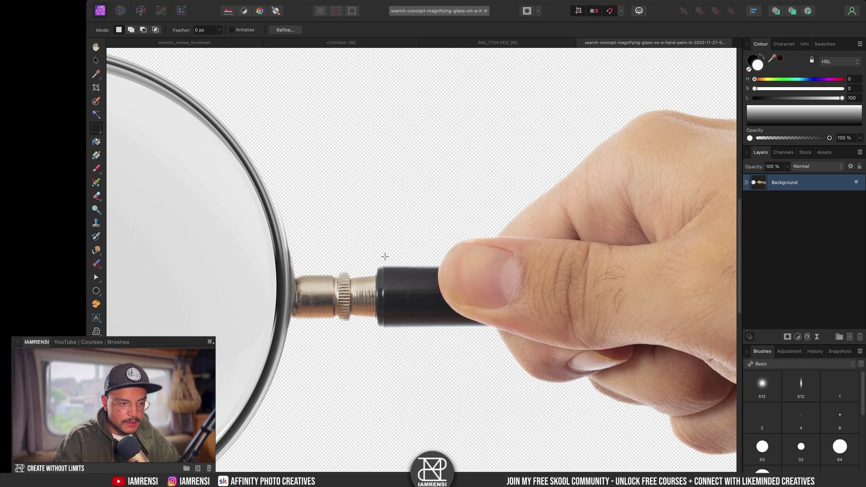
{"action": "left_click_drag", "start_coordinate": [385, 256], "coordinate": [437, 344]}
{"action": "key", "text": "super+j"}
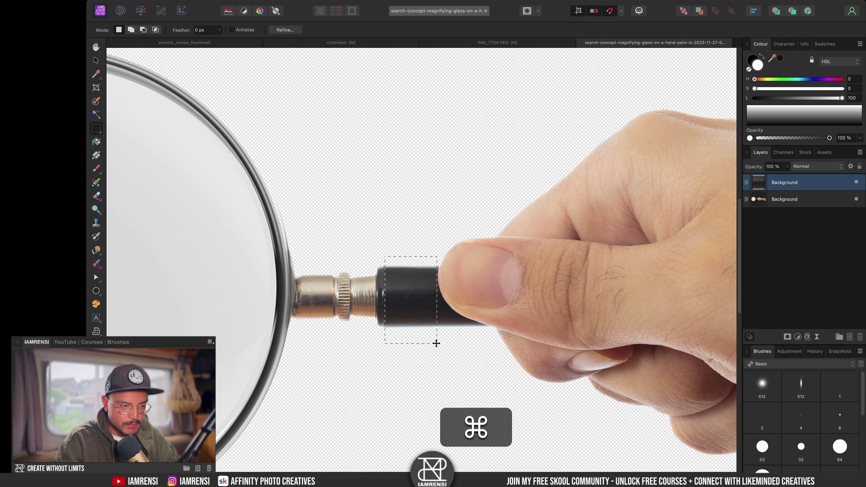
{"action": "key", "text": "super+d"}
Step: Stretch the copied handle section horizontally across the hand to form a long, straight black handle
{"action": "key", "text": "super+0"}
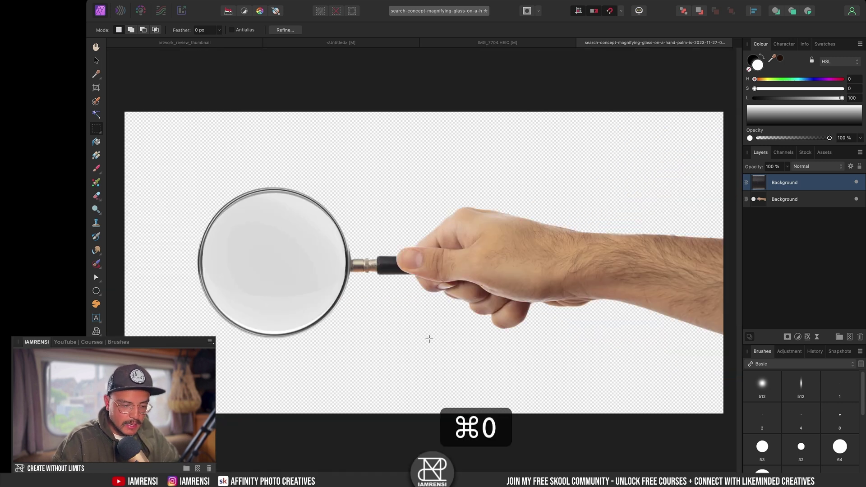
{"action": "key", "text": "v"}
{"action": "left_click_drag", "start_coordinate": [407, 276], "coordinate": [559, 278]}
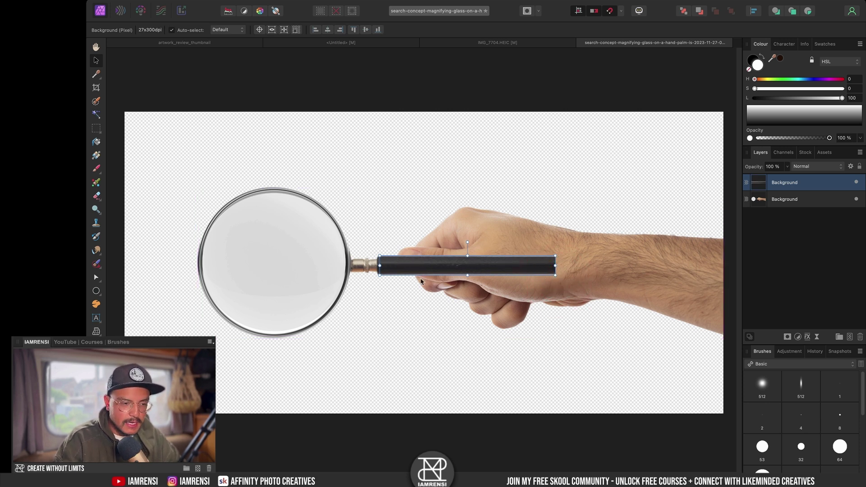
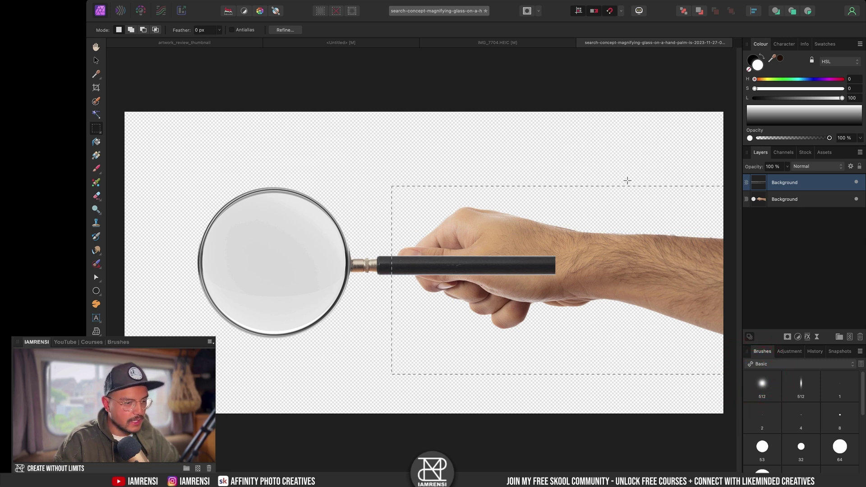
Step: Try deleting the hand and arm inside the rectangular selection on the lower Background layer
{"action": "left_click", "coordinate": [816, 199]}
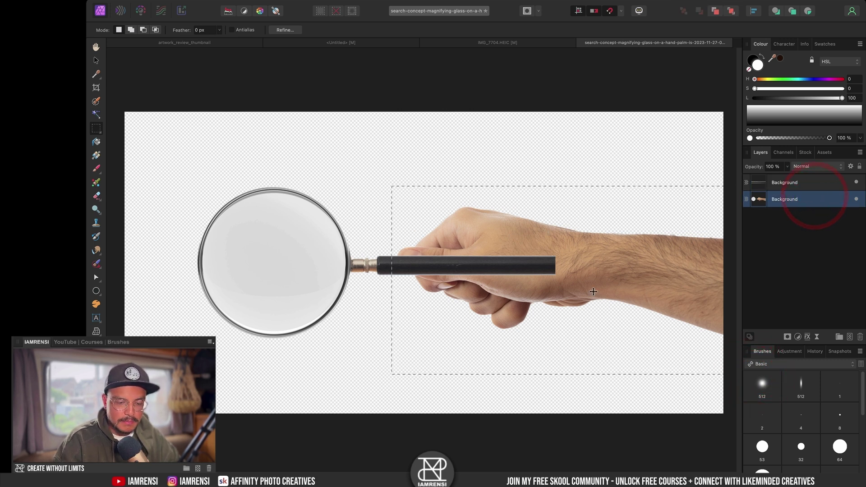
{"action": "key", "text": "BackSpace"}
{"action": "key", "text": "super+d"}
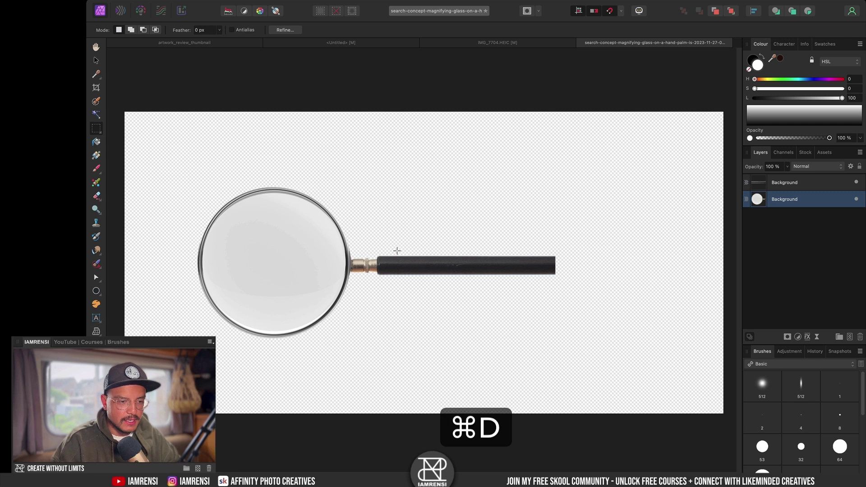
{"action": "key", "text": "super"}
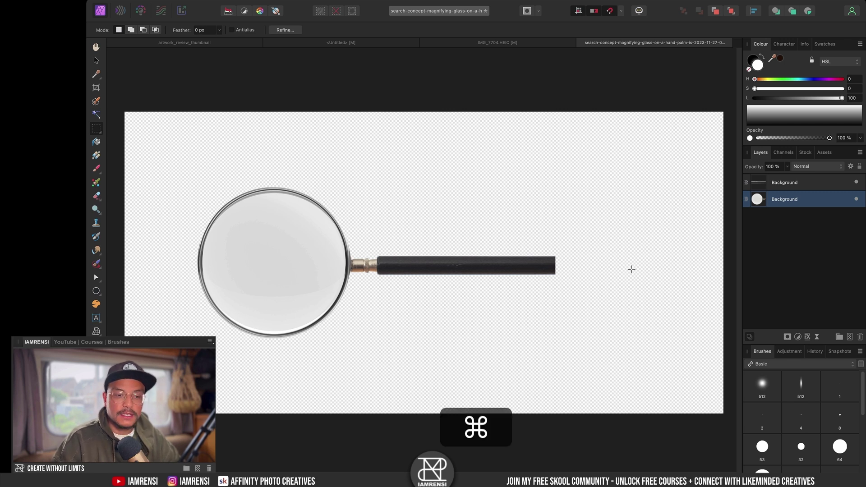
{"action": "key", "text": "super+z"}
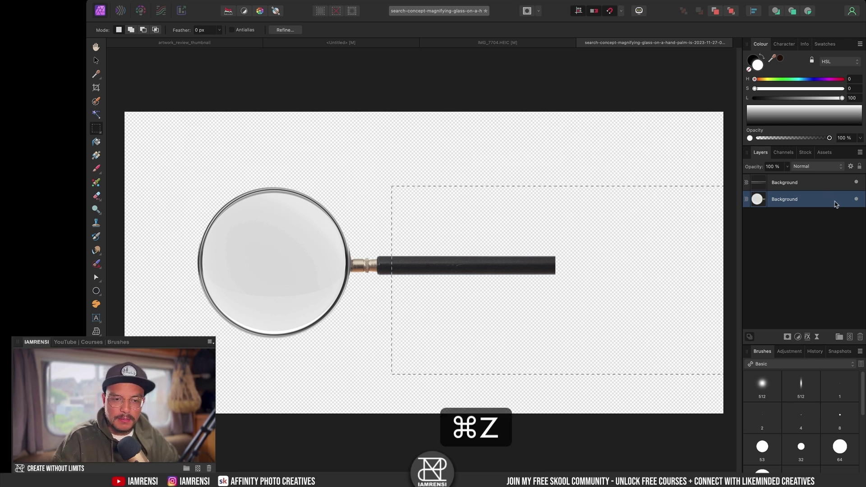
{"action": "key", "text": "super+z"}
Step: Hide the handle extension, check the finished artwork_review_thumbnail document for reference, and show the extension again
{"action": "left_click", "coordinate": [857, 185]}
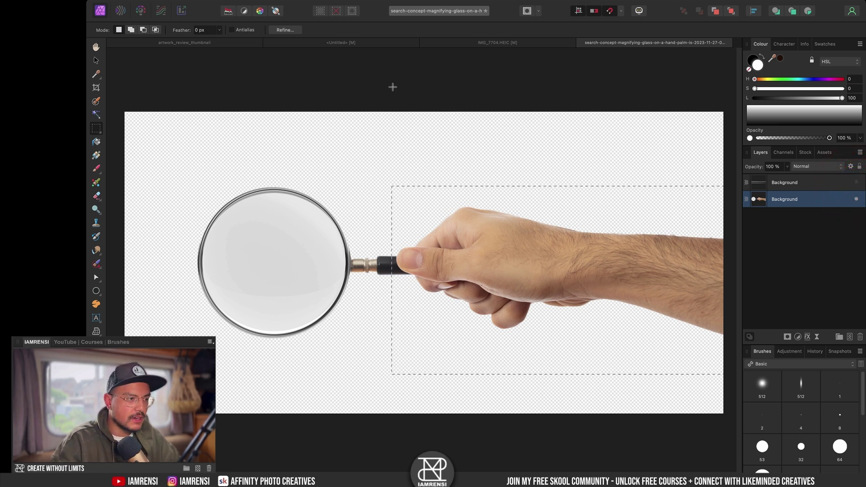
{"action": "left_click", "coordinate": [167, 43]}
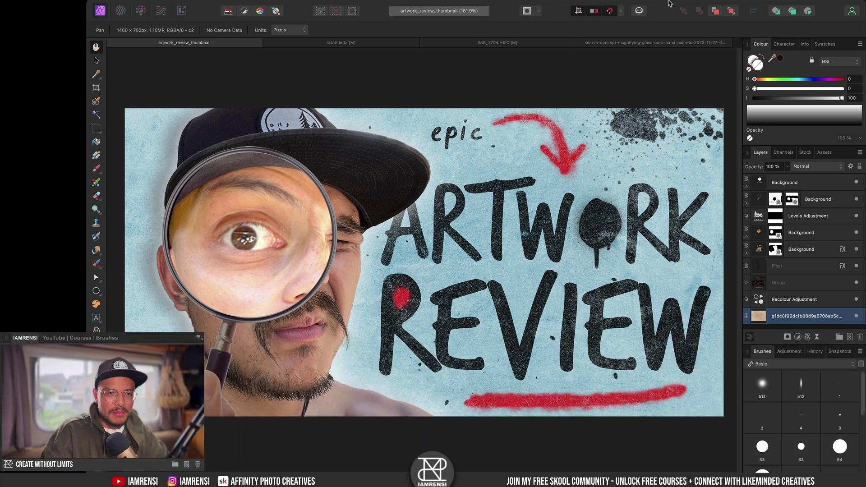
{"action": "left_click", "coordinate": [619, 43]}
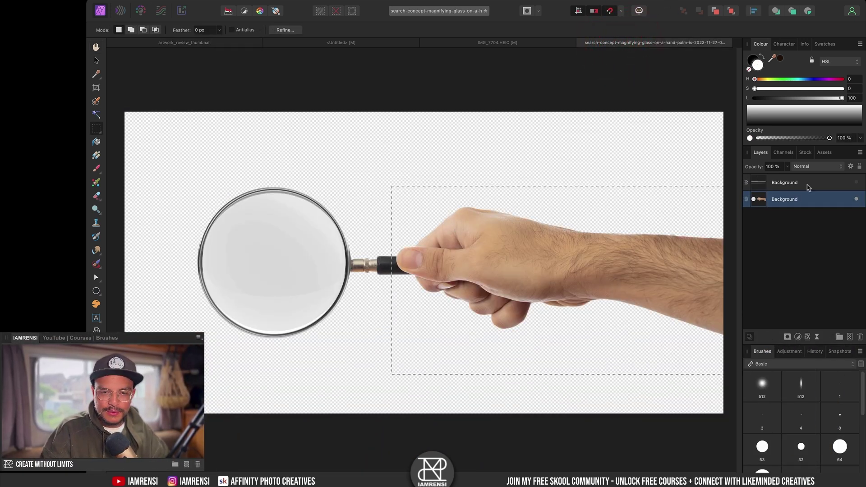
{"action": "left_click", "coordinate": [857, 182]}
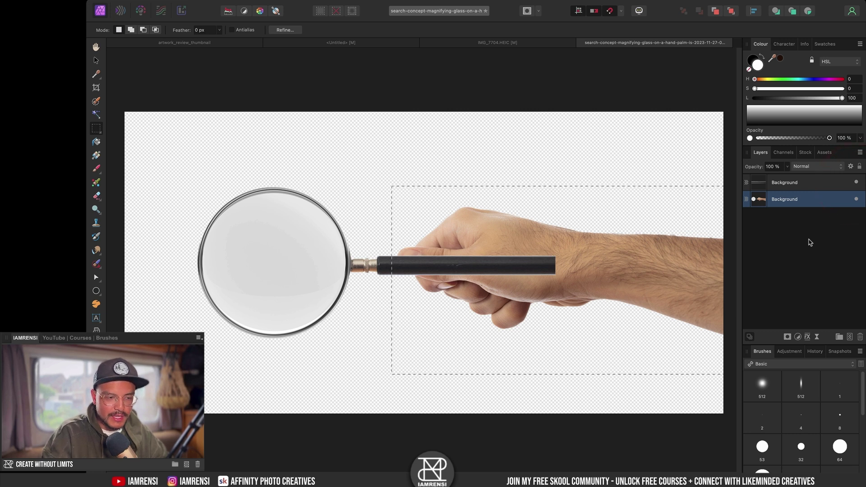
Step: Delete the selected hand and arm from the lower layer, deselect, and merge the handle extension down into the magnifying glass
{"action": "key", "text": "BackSpace"}
{"action": "key", "text": "super+d"}
{"action": "left_click", "coordinate": [808, 182]}
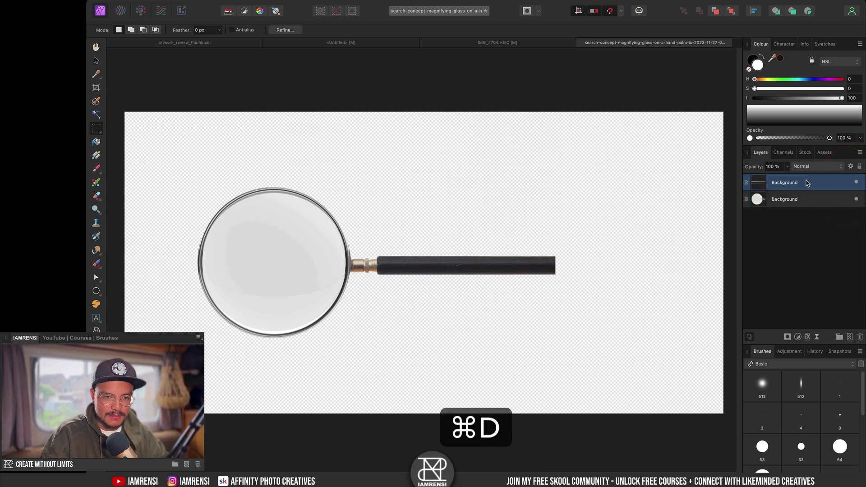
{"action": "key", "text": "super+e"}
Step: Move the magnifying glass slightly up and to the right, and copy it into the untitled portrait document
{"action": "key", "text": "v"}
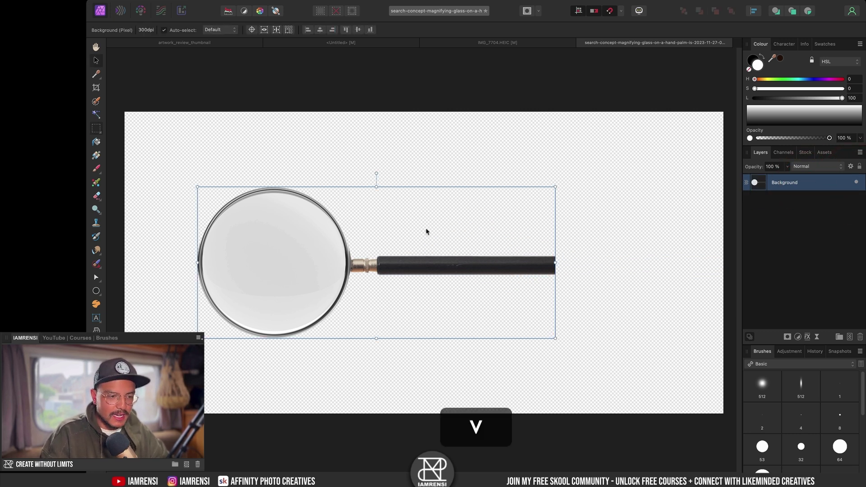
{"action": "left_click_drag", "start_coordinate": [368, 232], "coordinate": [387, 223]}
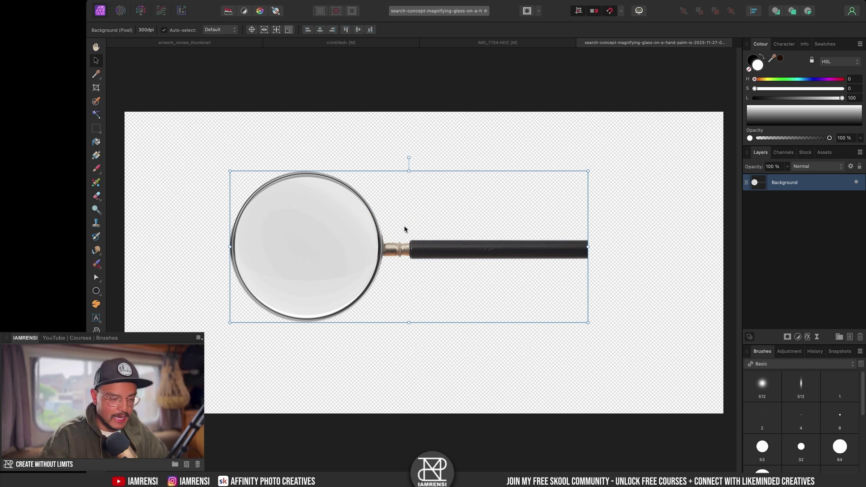
{"action": "key", "text": "super+c"}
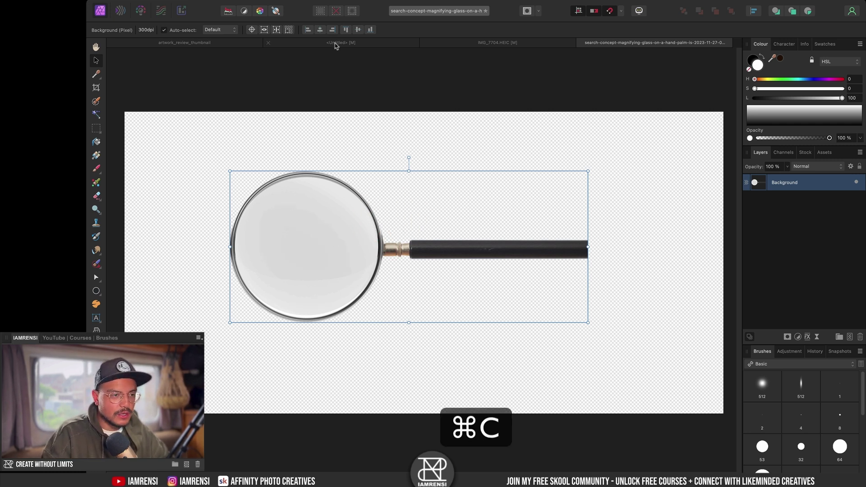
{"action": "left_click", "coordinate": [336, 43]}
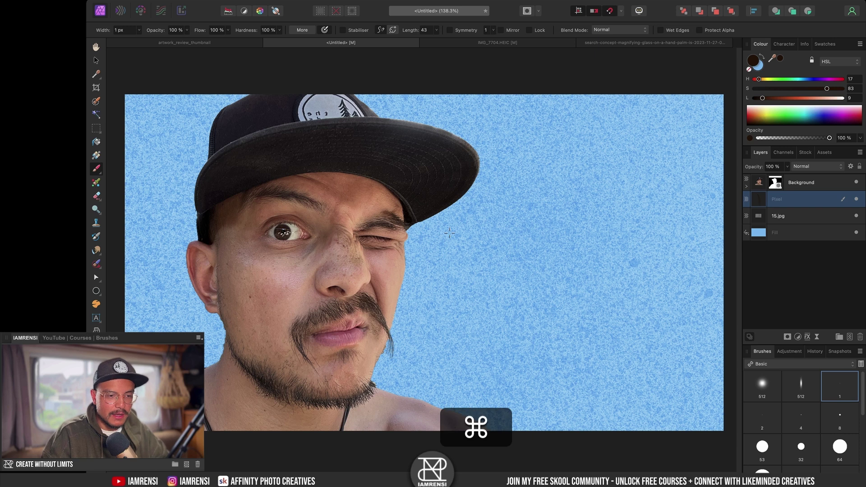
{"action": "key", "text": "super+v"}
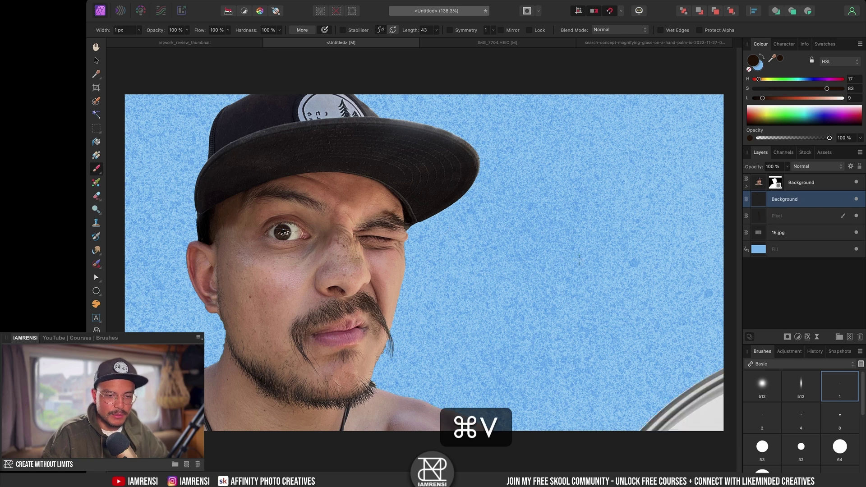
Step: Rename the pasted Background layer as "magnifying glass"
{"action": "left_click", "coordinate": [760, 199]}
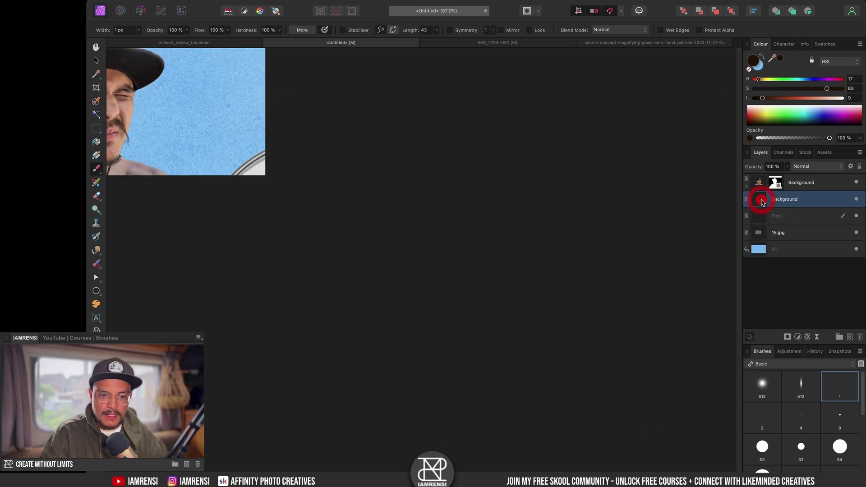
{"action": "double_click", "coordinate": [790, 199]}
{"action": "type", "text": "magnify"}
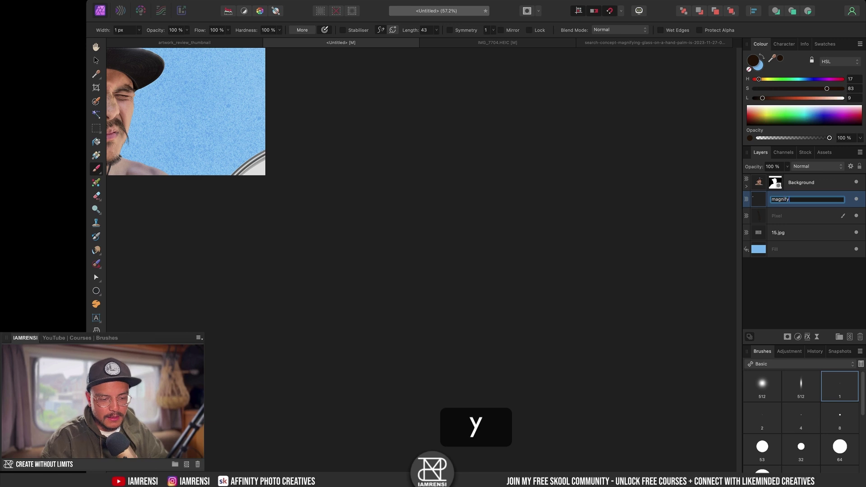
{"action": "type", "text": "ing glass"}
{"action": "key", "text": "Return"}
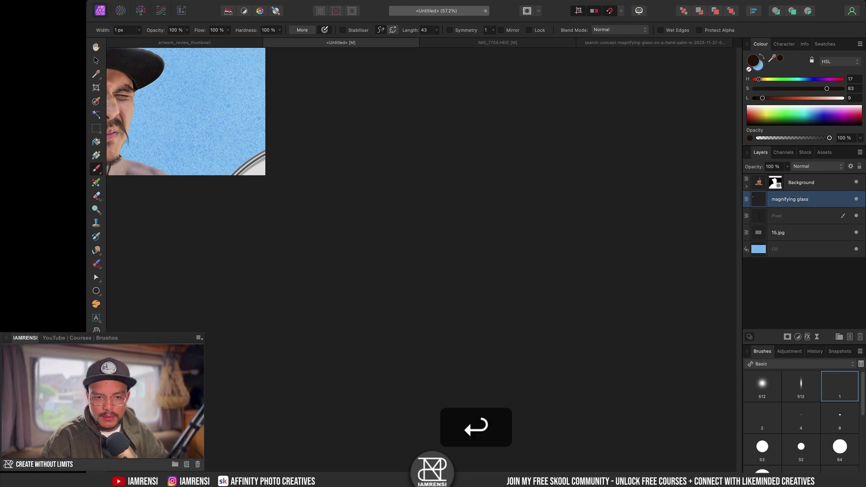
Step: Rename the masked portrait layer with the pictured person's first name
{"action": "double_click", "coordinate": [813, 182]}
{"action": "type", "text": "s"}
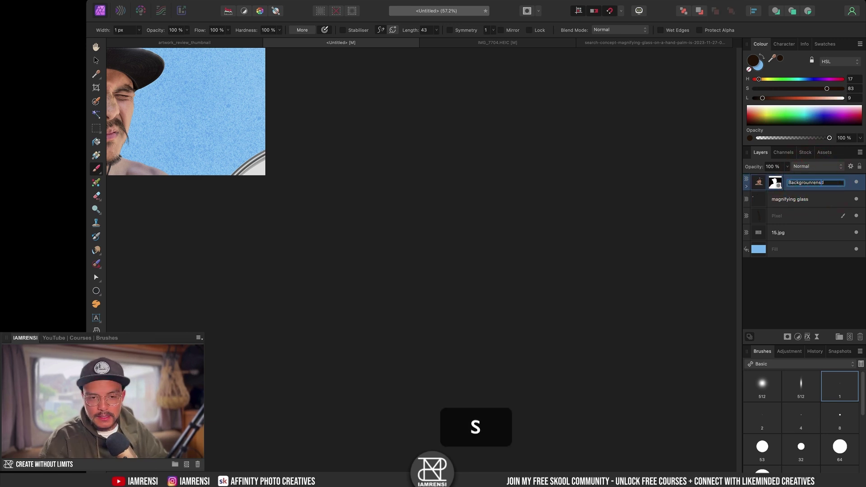
{"action": "key", "text": "Return"}
{"action": "double_click", "coordinate": [813, 182]}
{"action": "type", "text": "rens"}
{"action": "key", "text": "Return"}
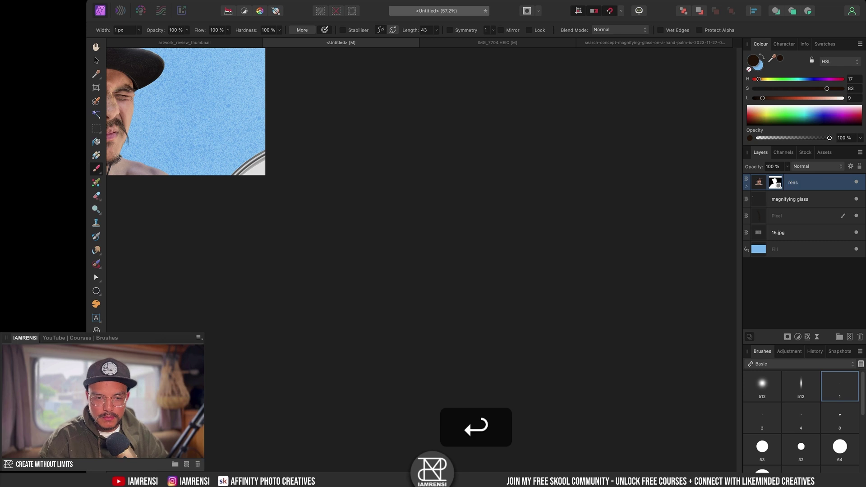
Step: Rename the Pixel layer below the magnifying glass as "moustache" and fit the whole canvas in view
{"action": "left_click", "coordinate": [783, 217]}
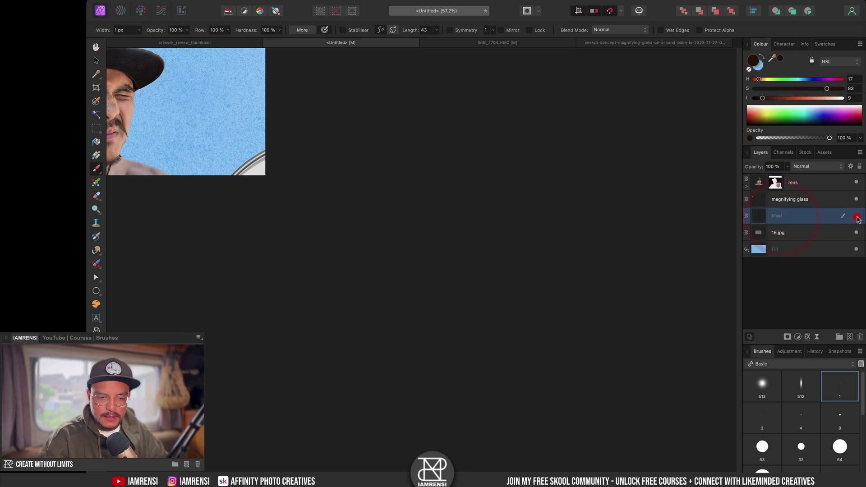
{"action": "key", "text": "super+0"}
{"action": "left_click", "coordinate": [857, 217]}
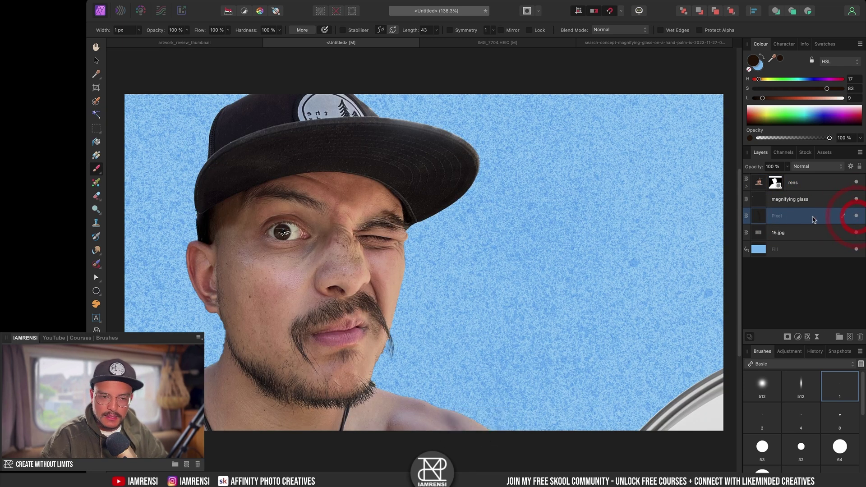
{"action": "type", "text": "moustache"}
{"action": "key", "text": "Return"}
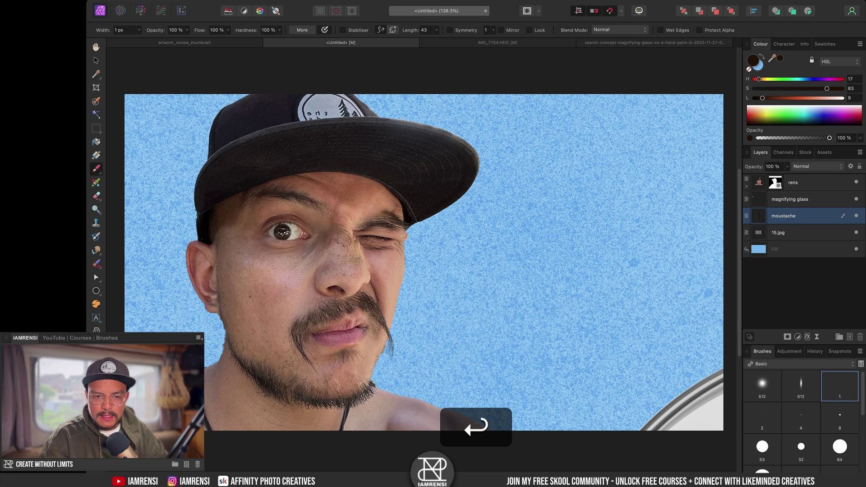
Step: Move the magnifying glass layer to the top of the stack, then shrink the glass and place it over the portrait's face
{"action": "left_click_drag", "start_coordinate": [783, 199], "coordinate": [771, 180]}
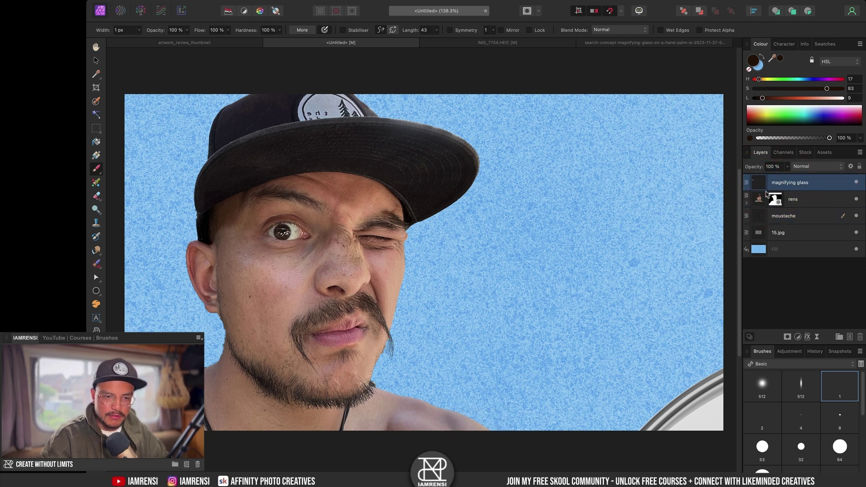
{"action": "double_click", "coordinate": [760, 181]}
{"action": "key", "text": "v"}
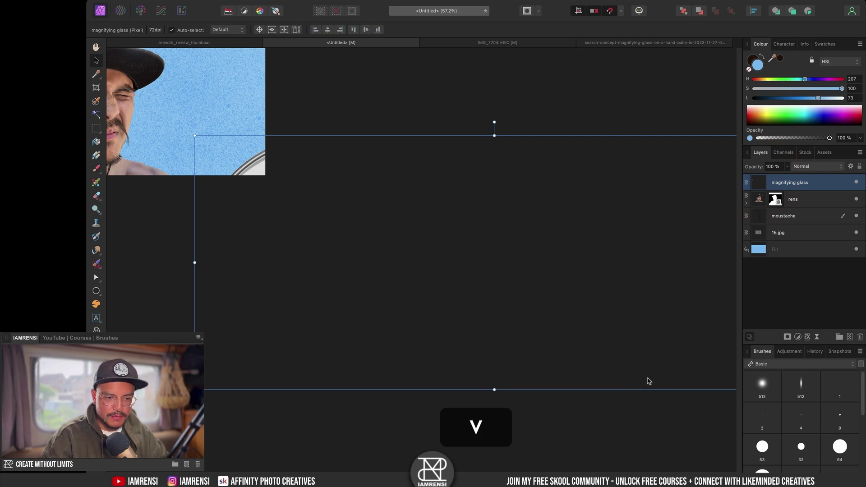
{"action": "left_click_drag", "start_coordinate": [194, 390], "coordinate": [457, 263]}
{"action": "left_click_drag", "start_coordinate": [515, 266], "coordinate": [163, 114]}
{"action": "scroll", "coordinate": [260, 175], "scroll_direction": "left", "scroll_amount": 8}
{"action": "scroll", "coordinate": [259, 175], "scroll_direction": "up", "scroll_amount": 2}
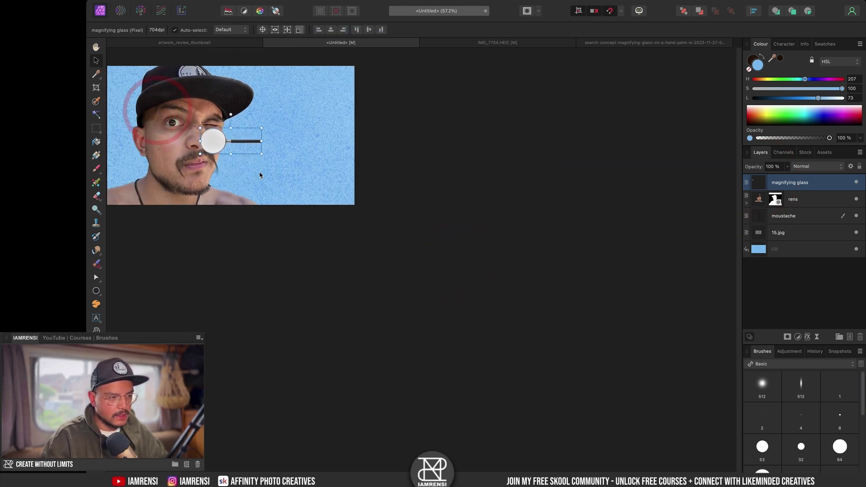
Step: Rotate and enlarge the magnifying glass over the face with its handle pointing down, and lower its opacity to 47 %
{"action": "left_click_drag", "start_coordinate": [382, 134], "coordinate": [476, 88]}
{"action": "left_click_drag", "start_coordinate": [274, 162], "coordinate": [277, 154]}
{"action": "left_click_drag", "start_coordinate": [754, 167], "coordinate": [731, 171]}
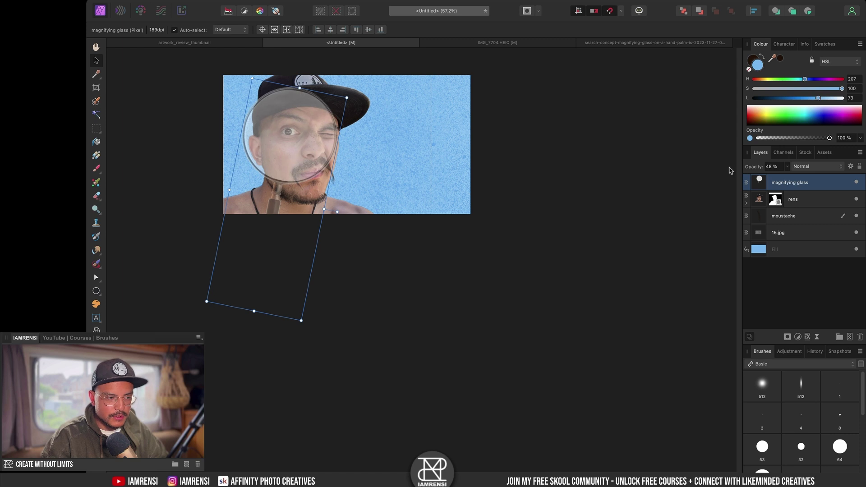
Step: Scale the semi-transparent magnifying glass down slightly and frame the open eye within its lens
{"action": "left_click_drag", "start_coordinate": [347, 97], "coordinate": [316, 107]}
{"action": "left_click_drag", "start_coordinate": [289, 166], "coordinate": [289, 163]}
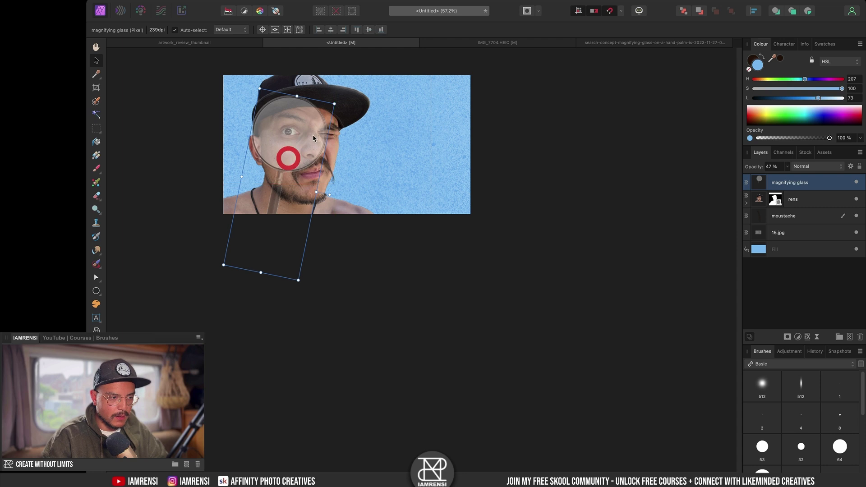
{"action": "scroll", "coordinate": [289, 161], "scroll_direction": "up", "scroll_amount": 5}
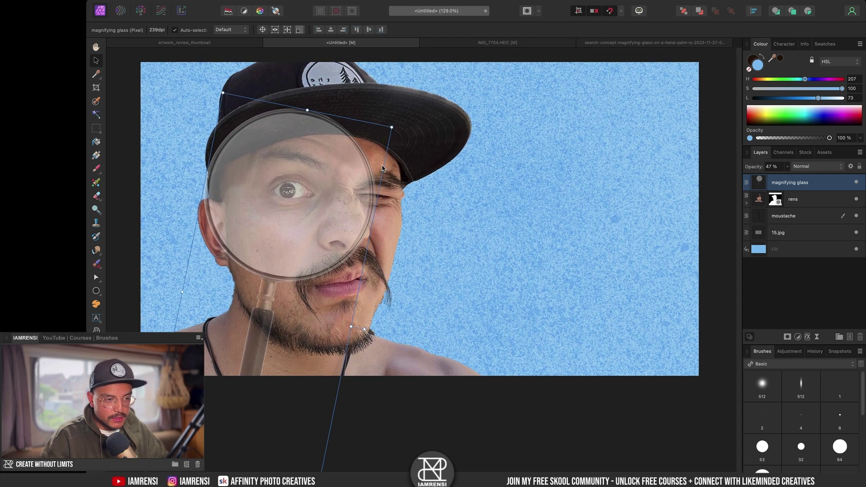
{"action": "left_click_drag", "start_coordinate": [393, 135], "coordinate": [387, 130]}
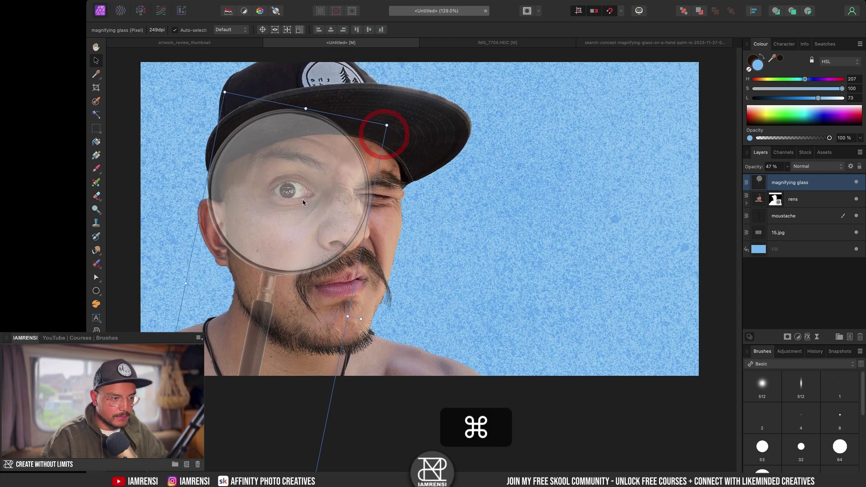
Step: Nudge the magnifying glass slightly down over the eye, restore its opacity to 100 %, and deselect the layer
{"action": "left_click", "coordinate": [300, 203]}
{"action": "key", "text": "shift+Down"}
{"action": "key", "text": "shift+Down"}
{"action": "key", "text": "shift+Up"}
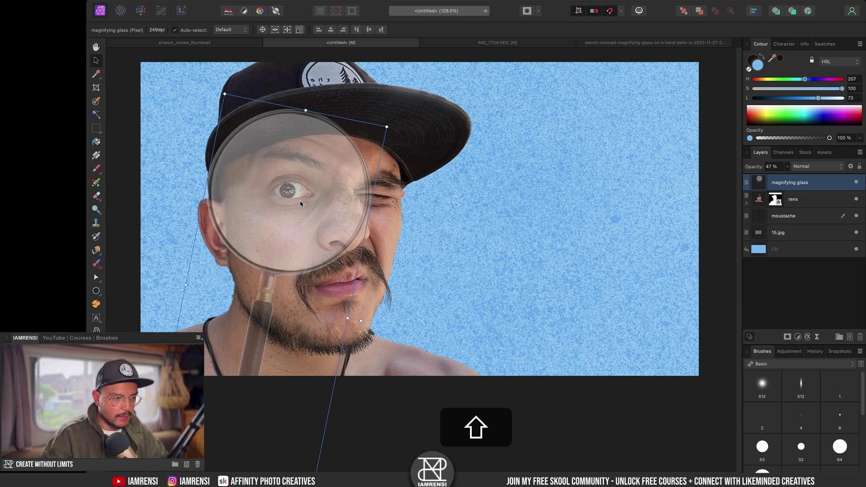
{"action": "key", "text": "shift+Left"}
{"action": "key", "text": "shift+Right"}
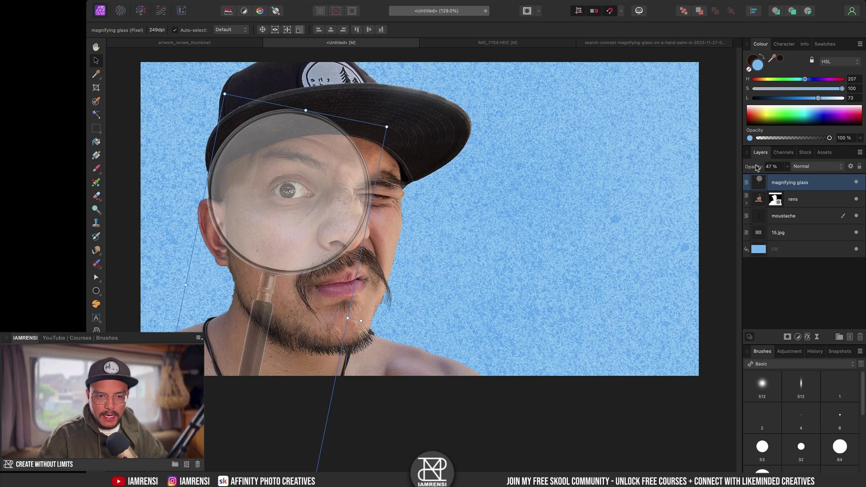
{"action": "left_click_drag", "start_coordinate": [753, 170], "coordinate": [795, 212]}
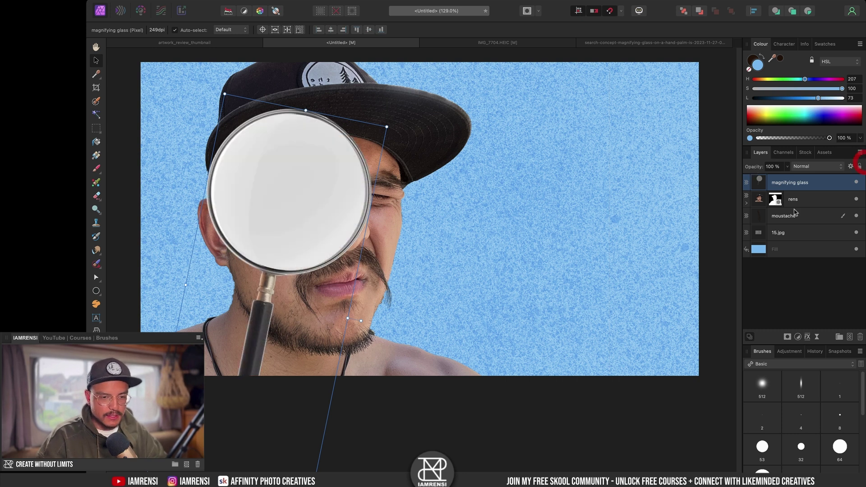
{"action": "left_click", "coordinate": [786, 299]}
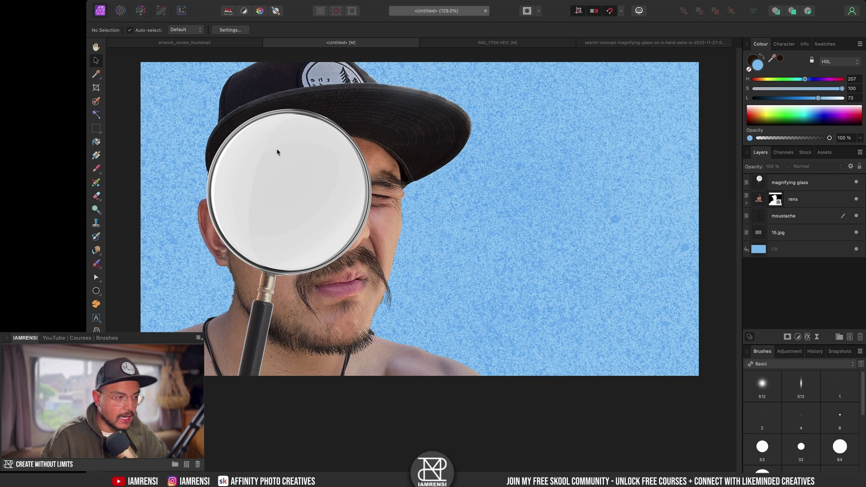
Step: Draw an elliptical marquee selection from the centre of the lens out to the inner edge of its metal rim
{"action": "left_click", "coordinate": [95, 134]}
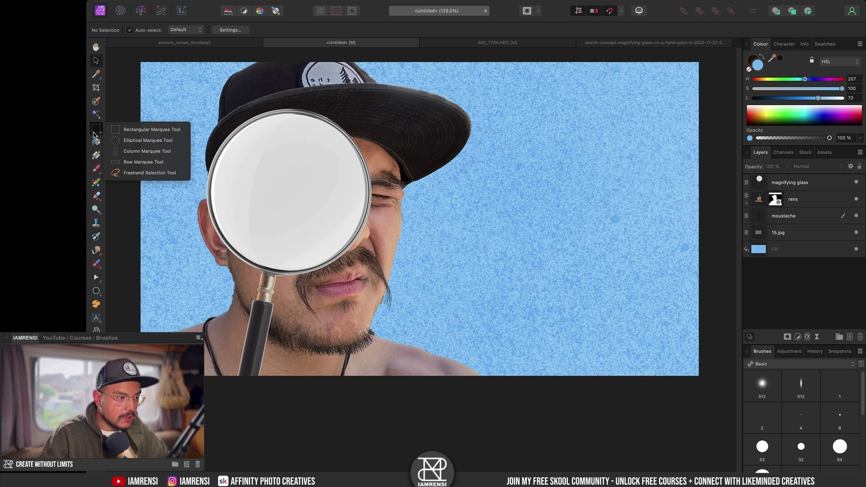
{"action": "left_click", "coordinate": [139, 142]}
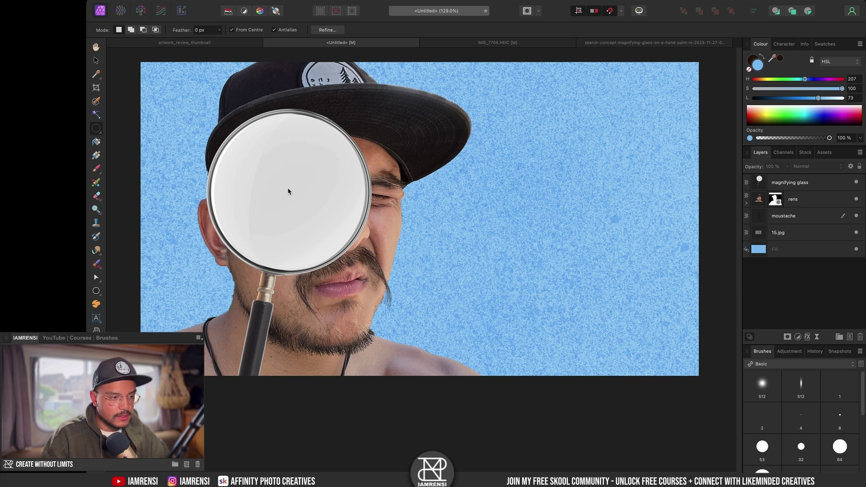
{"action": "mouse_move", "coordinate": [347, 248]}
{"action": "left_mouse_down"}
{"action": "mouse_move", "coordinate": [380, 293]}
{"action": "mouse_move", "coordinate": [359, 277]}
{"action": "left_mouse_up"}
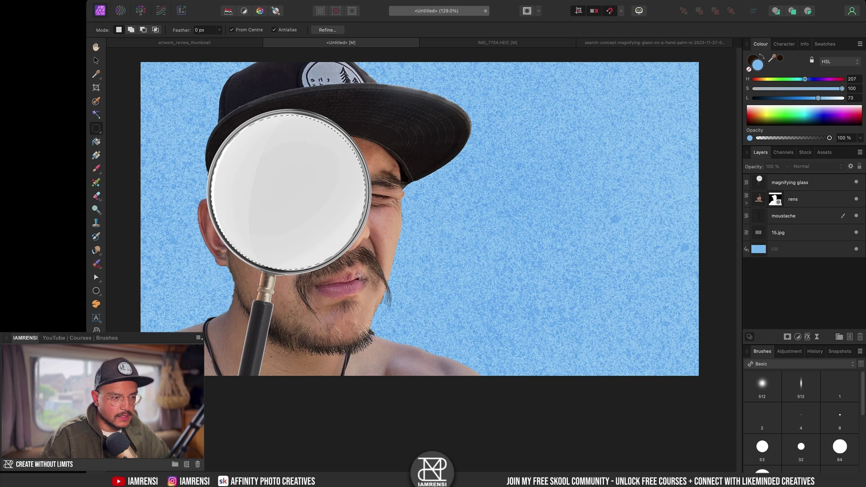
{"action": "key", "text": "shift"}
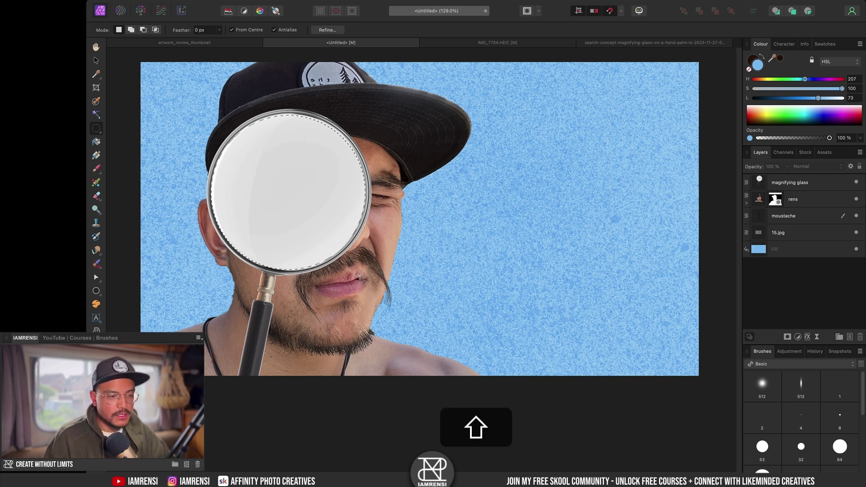
Step: Refine the elliptical selection in Quick Mask mode by shifting and resizing it to match the lens inside the rim
{"action": "key", "text": "q"}
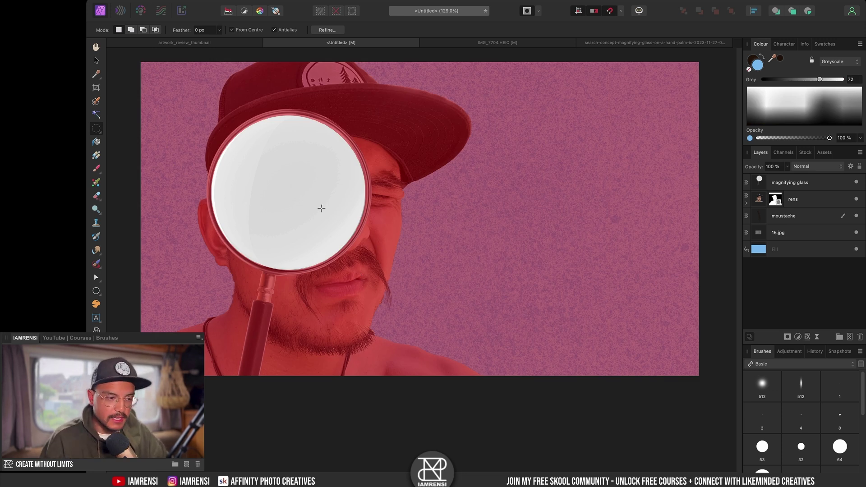
{"action": "key", "text": "v"}
{"action": "scroll", "coordinate": [272, 166], "scroll_direction": "up", "scroll_amount": 5}
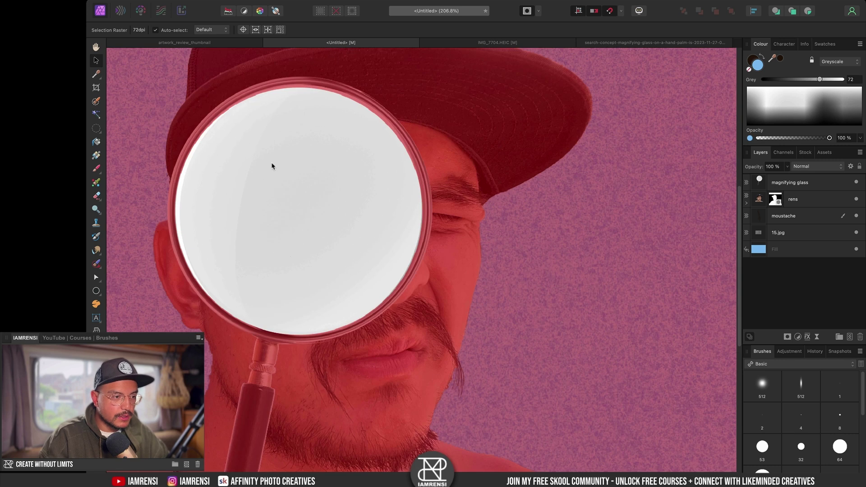
{"action": "left_click_drag", "start_coordinate": [348, 99], "coordinate": [375, 96]}
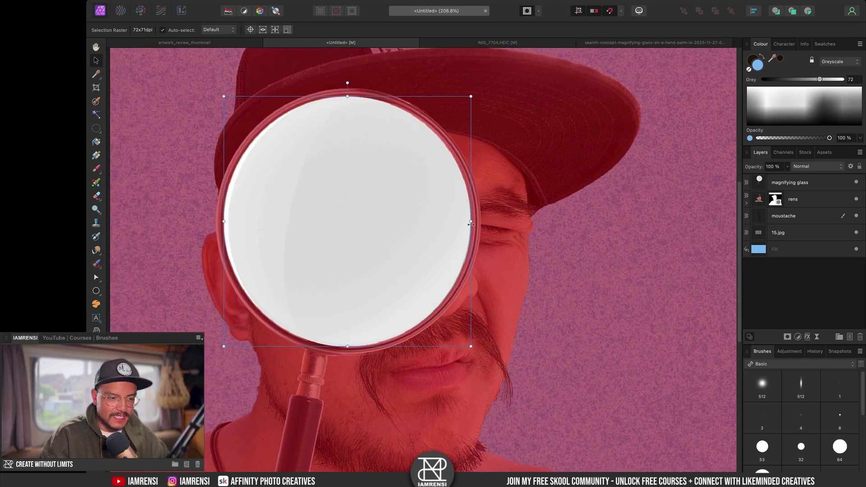
{"action": "mouse_move", "coordinate": [471, 226]}
{"action": "left_mouse_down"}
{"action": "mouse_move", "coordinate": [480, 228]}
{"action": "mouse_move", "coordinate": [468, 228]}
{"action": "left_mouse_up"}
{"action": "left_click_drag", "start_coordinate": [347, 346], "coordinate": [343, 349]}
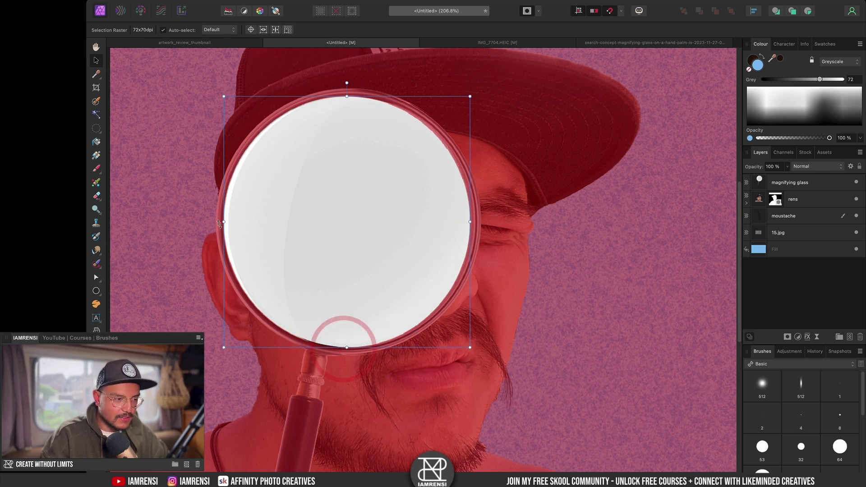
{"action": "mouse_move", "coordinate": [223, 221]}
{"action": "left_mouse_down"}
{"action": "mouse_move", "coordinate": [216, 222]}
{"action": "mouse_move", "coordinate": [225, 224]}
{"action": "left_mouse_up"}
{"action": "key", "text": "super+0"}
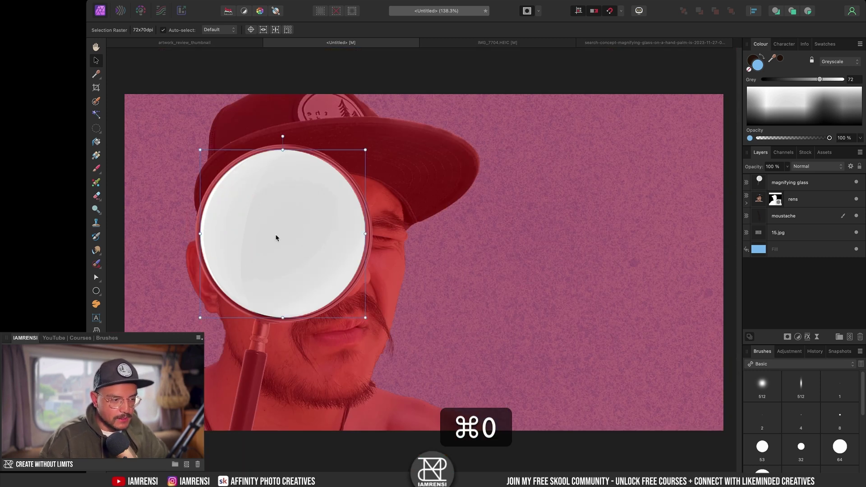
{"action": "key", "text": "q"}
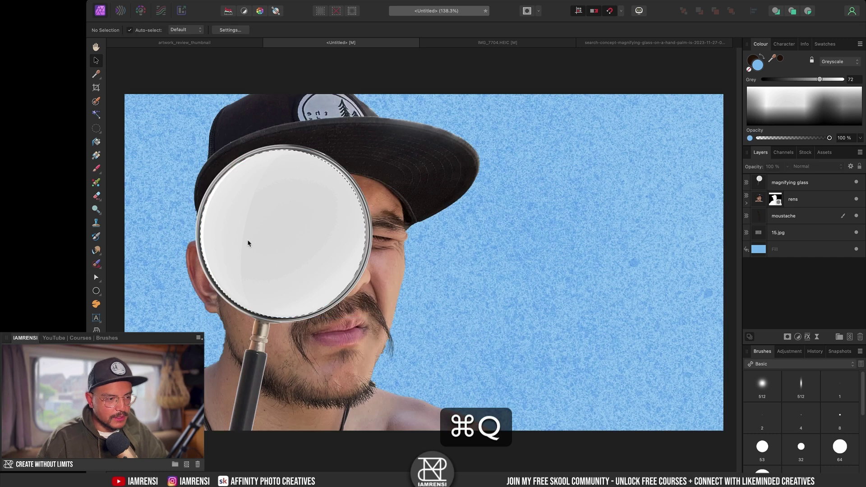
Step: Cut the selected lens area out of the magnifying glass layer, deselect, and paste it back as a separate layer on top
{"action": "left_click", "coordinate": [785, 188]}
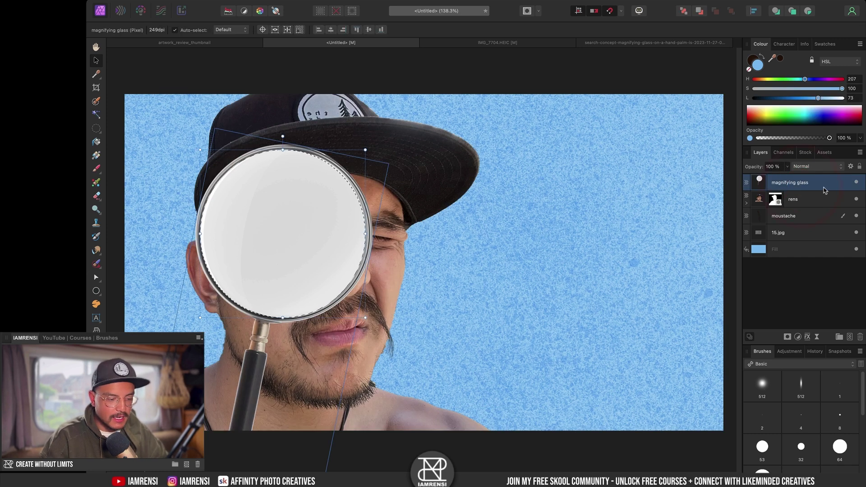
{"action": "key", "text": "super+x"}
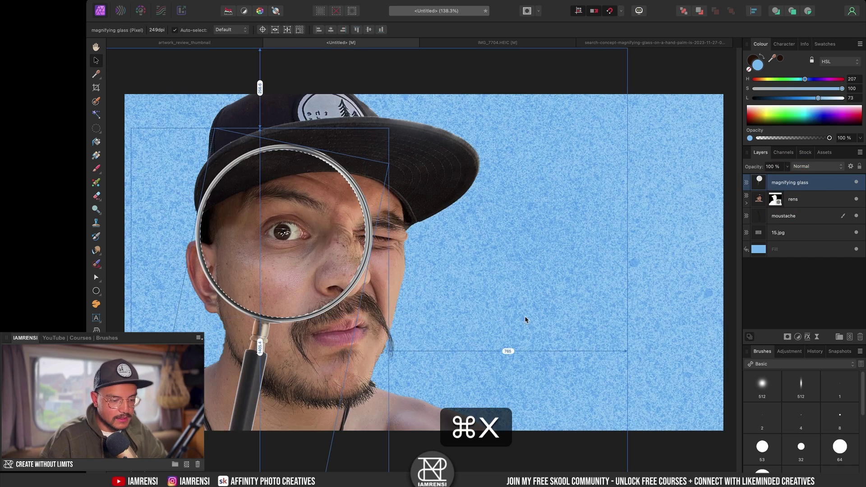
{"action": "key", "text": "super+d"}
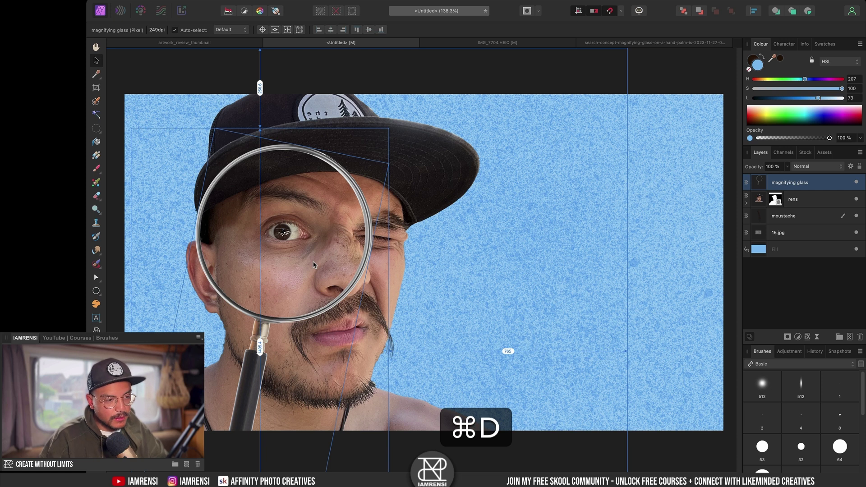
{"action": "key", "text": "super+v"}
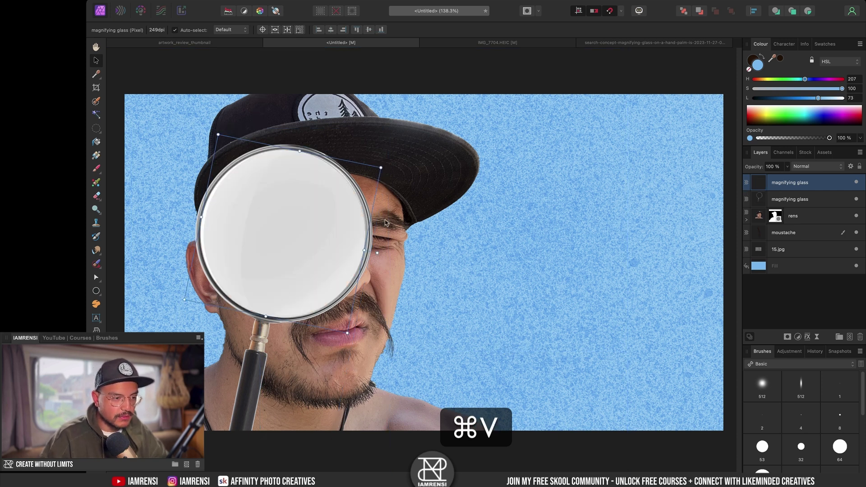
{"action": "key", "text": "m"}
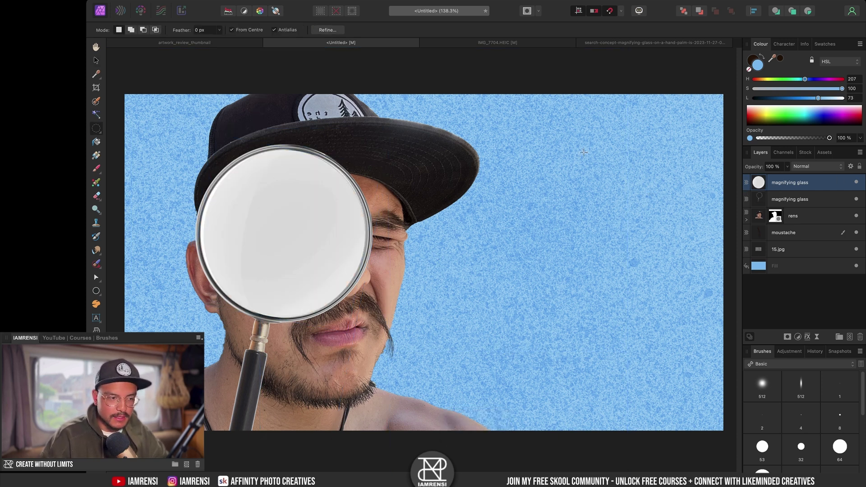
{"action": "key", "text": "v"}
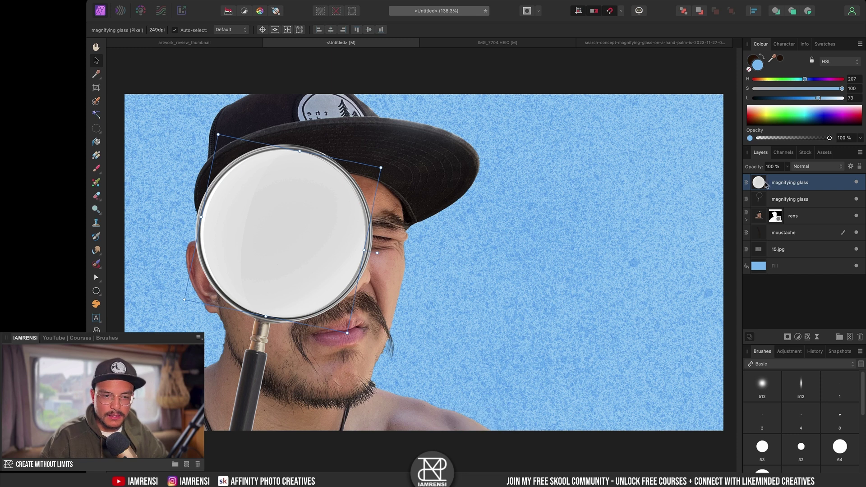
Step: Hide the pasted lens layer above the magnifying glass frame and deselect everything
{"action": "left_click", "coordinate": [767, 167]}
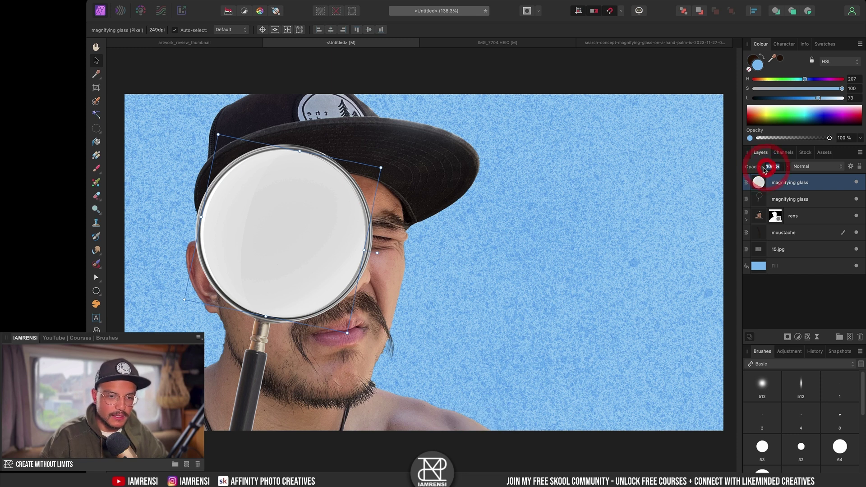
{"action": "left_click", "coordinate": [856, 183]}
{"action": "left_click", "coordinate": [795, 325]}
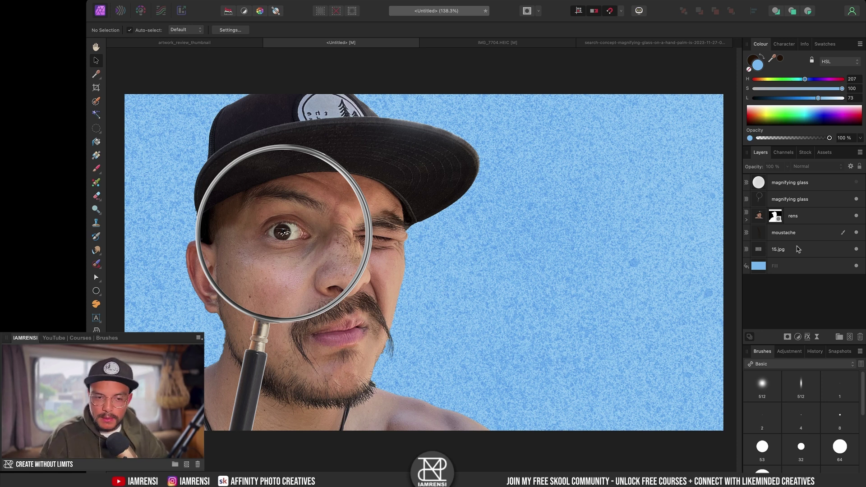
Step: Duplicate the masked portrait layer and apply Rasterise & Trim to the copy
{"action": "left_click", "coordinate": [801, 217]}
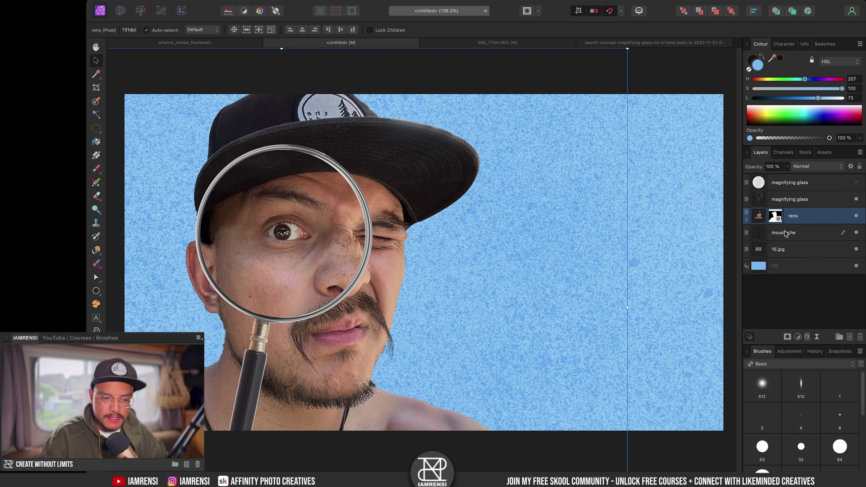
{"action": "key", "text": "super+j"}
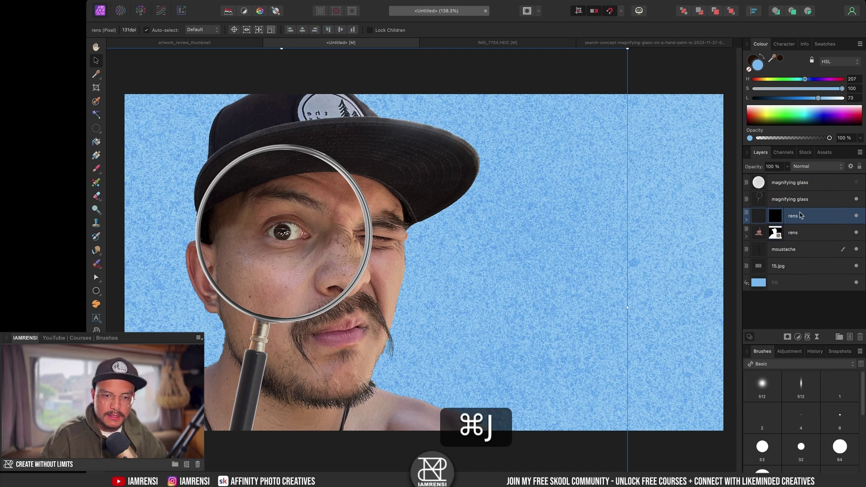
{"action": "right_click", "coordinate": [802, 216]}
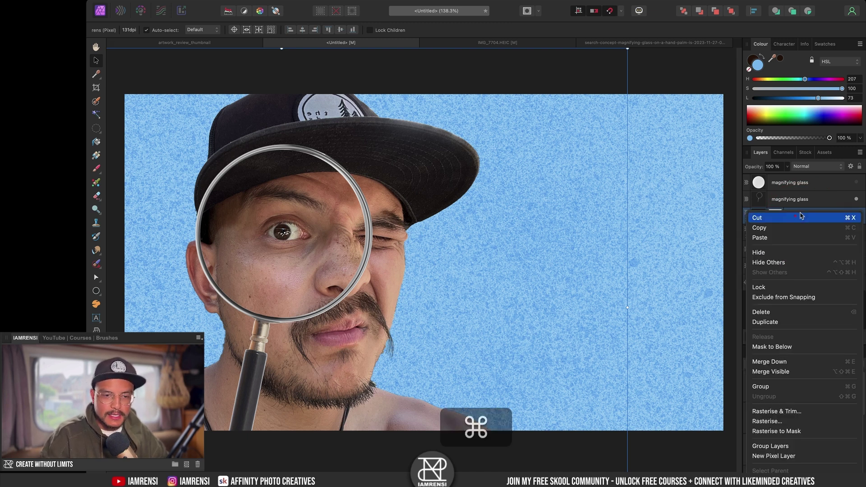
{"action": "left_click", "coordinate": [788, 412]}
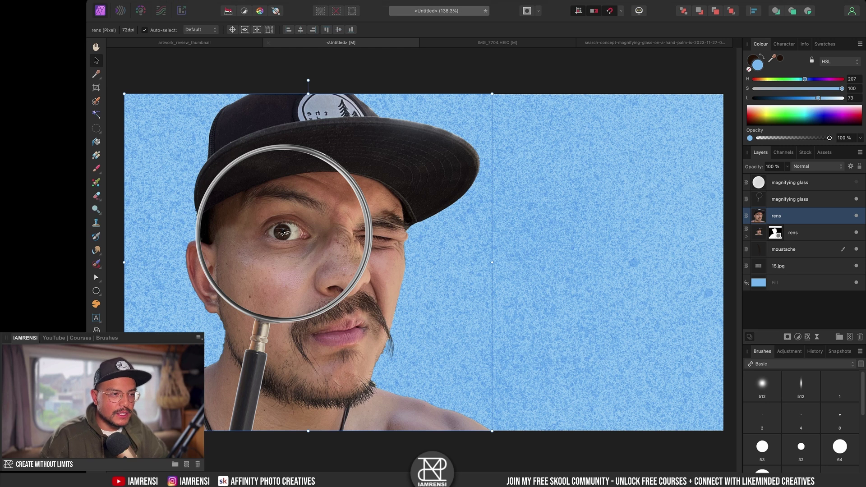
Step: Start the Spherical distortion filter on the rasterised portrait copy and set its intensity to 100%
{"action": "left_click", "coordinate": [340, 5]}
{"action": "mouse_move", "coordinate": [344, 27]}
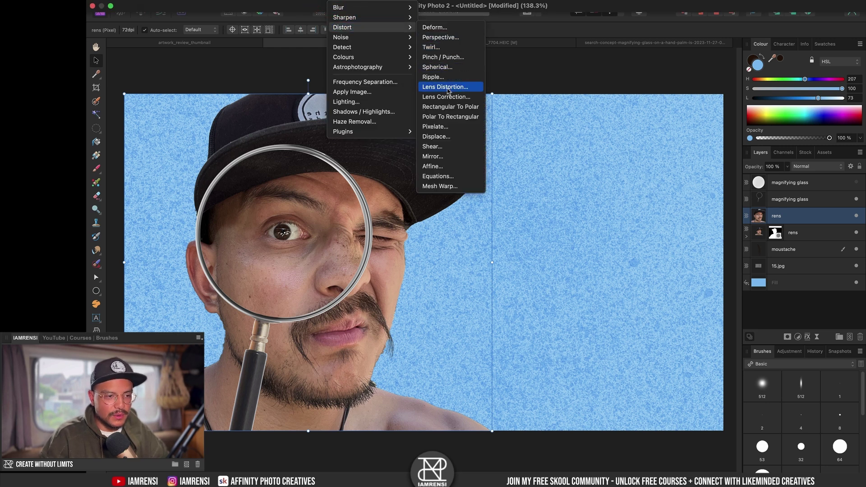
{"action": "left_click", "coordinate": [447, 69]}
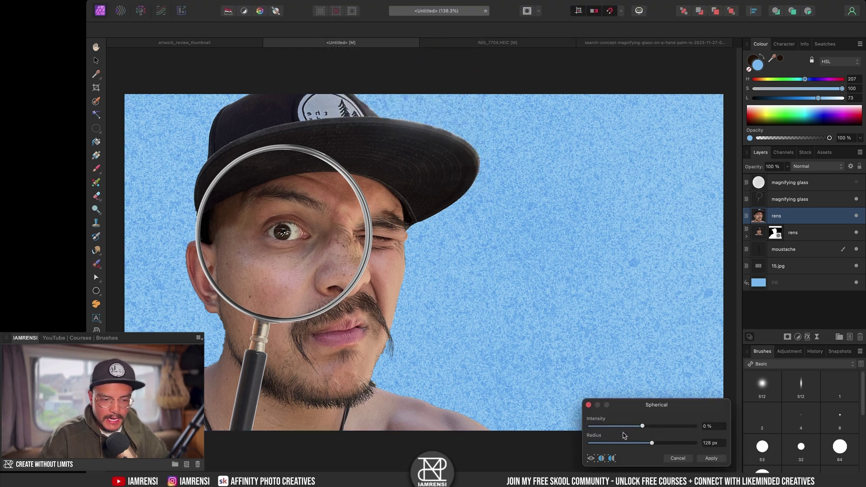
{"action": "left_click_drag", "start_coordinate": [643, 427], "coordinate": [692, 427]}
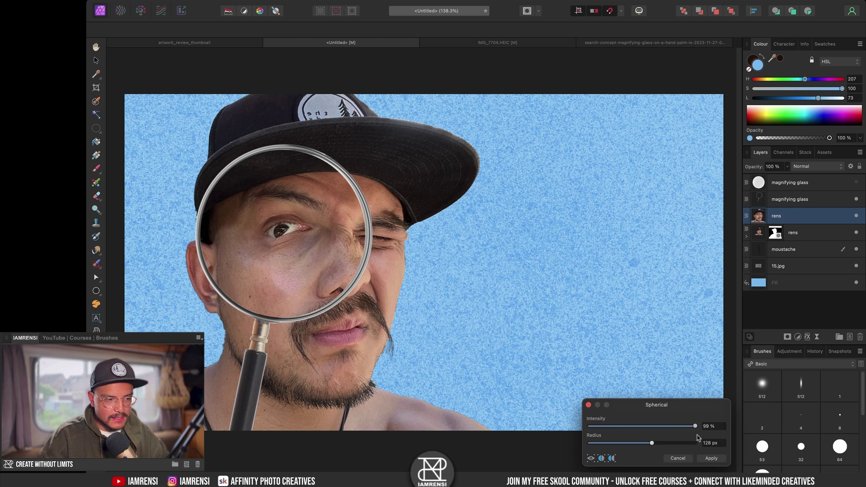
{"action": "left_click", "coordinate": [696, 428]}
Step: Centre the spherical distortion on the open eye, set its radius to 278 px and apply the filter
{"action": "scroll", "coordinate": [312, 271], "scroll_direction": "up", "scroll_amount": 8}
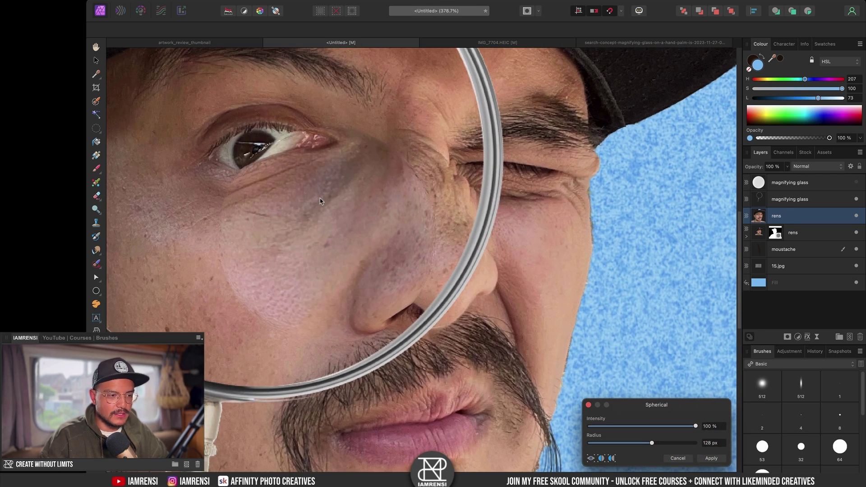
{"action": "left_click_drag", "start_coordinate": [321, 200], "coordinate": [269, 157]}
{"action": "key", "text": "super+minus"}
{"action": "key", "text": "super+minus"}
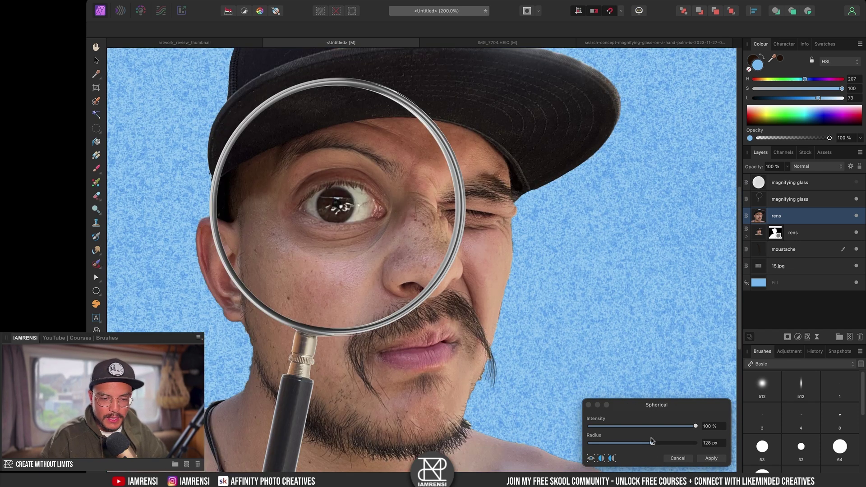
{"action": "left_click_drag", "start_coordinate": [652, 443], "coordinate": [671, 451]}
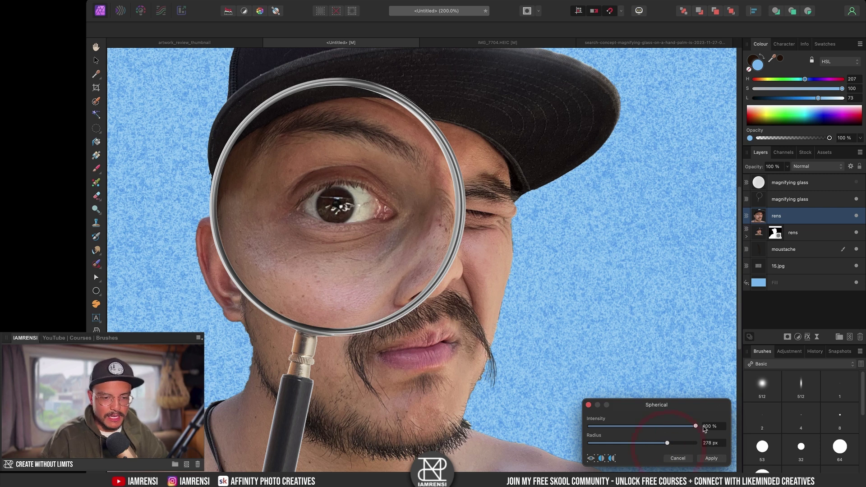
{"action": "left_click", "coordinate": [711, 459]}
{"action": "key", "text": "super+0"}
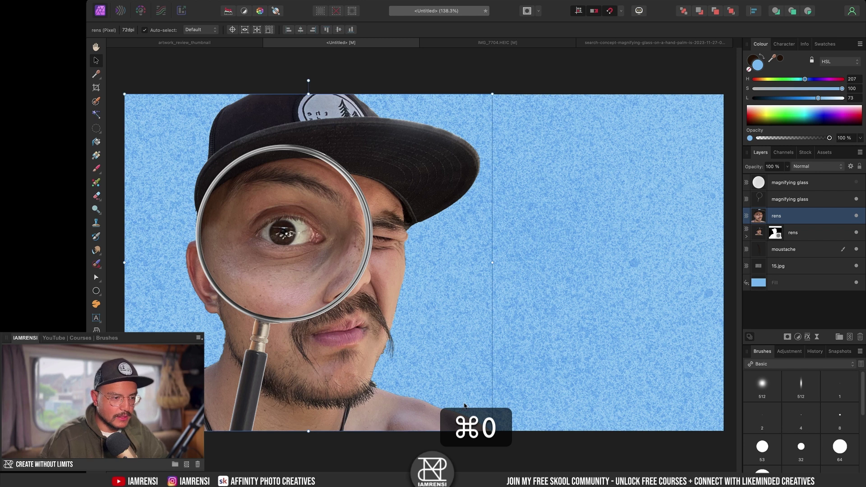
Step: Toggle the distorted portrait copy's visibility several times to compare the eye with and without the spherical effect
{"action": "left_click", "coordinate": [858, 216]}
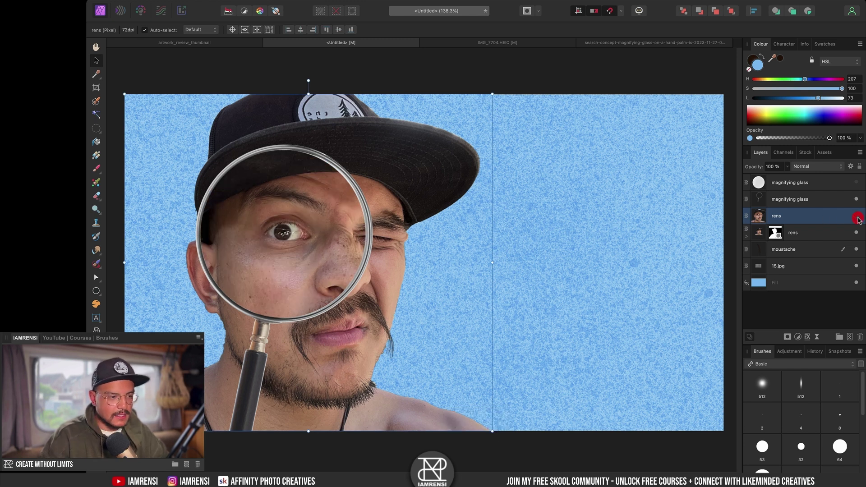
{"action": "left_click", "coordinate": [858, 217]}
{"action": "left_click", "coordinate": [858, 216]}
{"action": "left_click", "coordinate": [857, 217]}
{"action": "left_click", "coordinate": [858, 216]}
{"action": "left_click", "coordinate": [857, 217]}
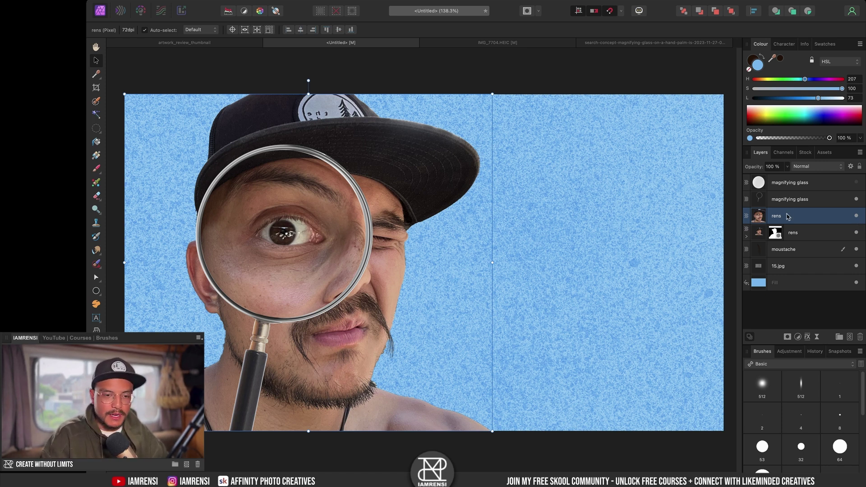
Step: Enlarge the eye further in Liquify with the Pinch tool, using brush sizes of about 635 px and 730 px, and apply
{"action": "left_click", "coordinate": [120, 11]}
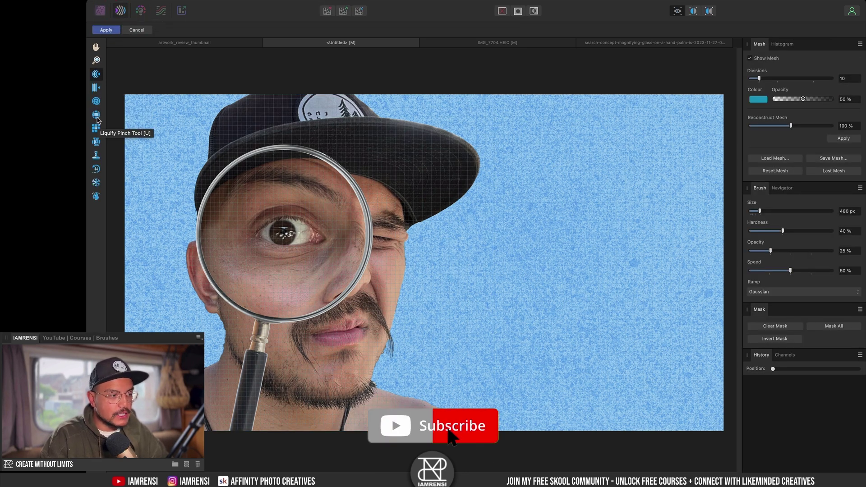
{"action": "left_click", "coordinate": [97, 116]}
{"action": "key", "text": "bracketright"}
{"action": "key", "text": "bracketright"}
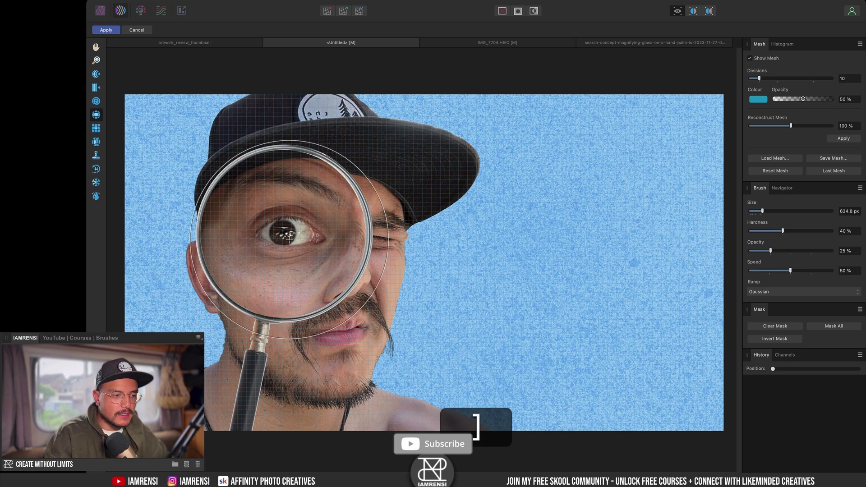
{"action": "left_click_drag", "start_coordinate": [283, 233], "coordinate": [283, 233]}
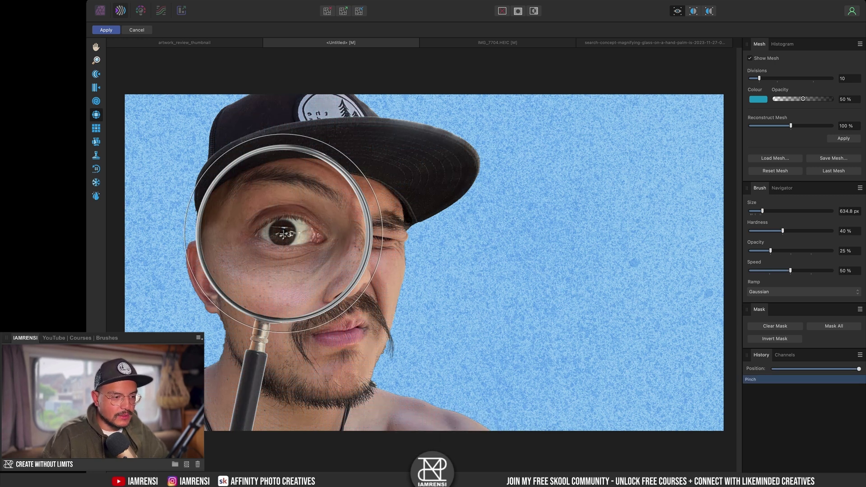
{"action": "key", "text": "bracketright"}
{"action": "left_click", "coordinate": [283, 234]}
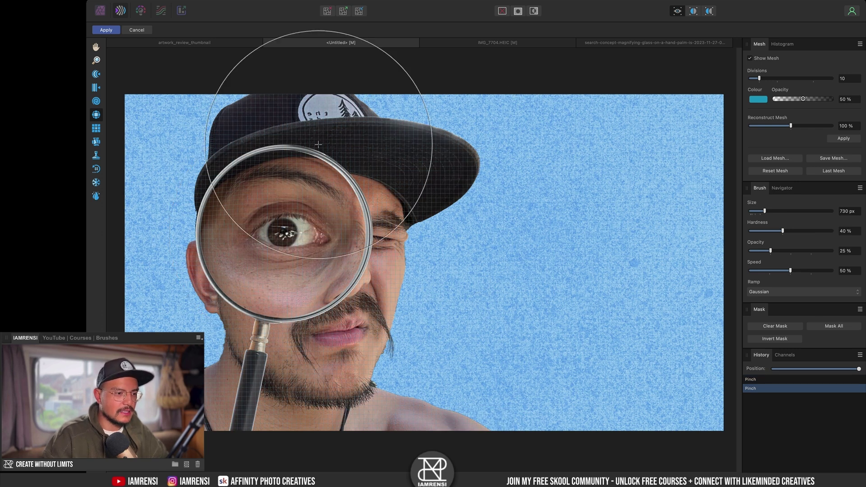
{"action": "left_click", "coordinate": [110, 31]}
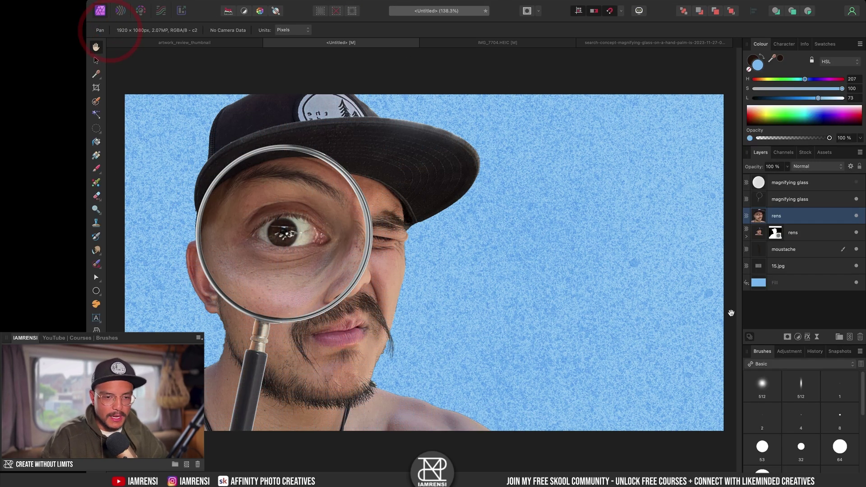
Step: Compare the liquified portrait copy with the original beneath it and view the available live filters
{"action": "left_click", "coordinate": [857, 215]}
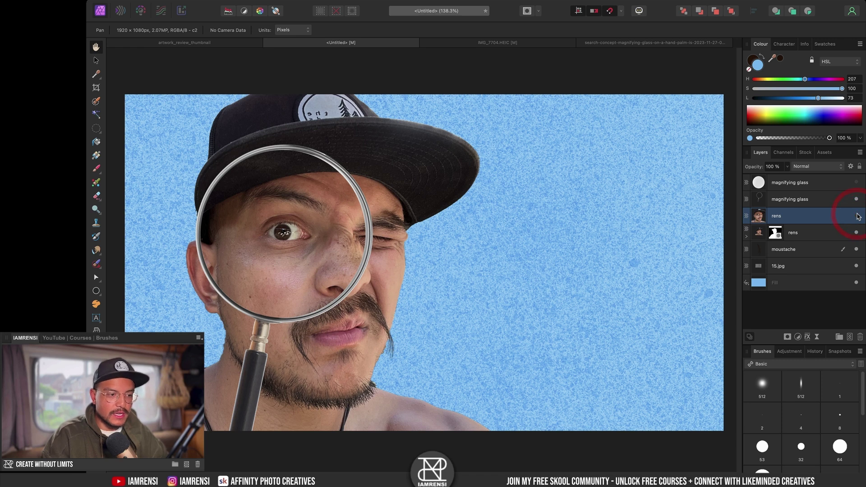
{"action": "left_click", "coordinate": [857, 216]}
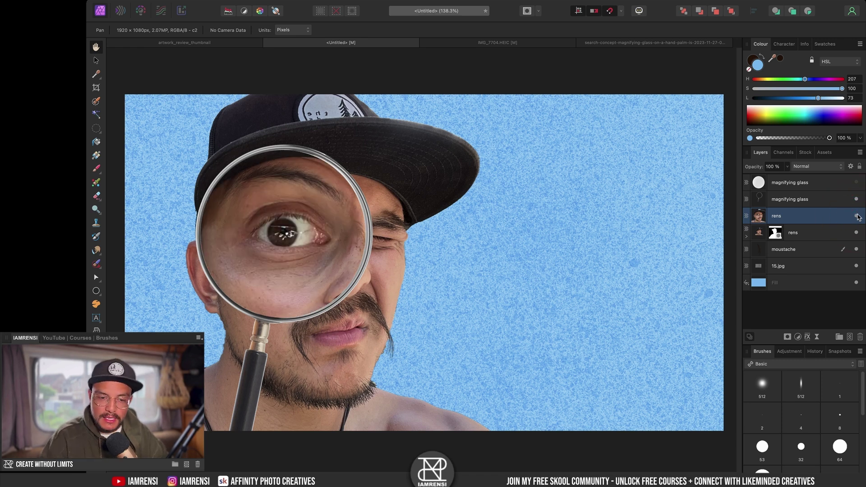
{"action": "left_click", "coordinate": [818, 340]}
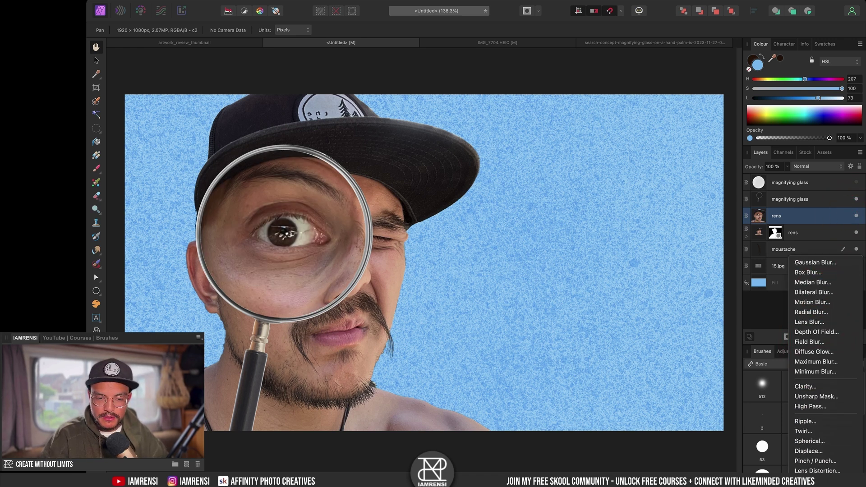
{"action": "left_click", "coordinate": [774, 300]}
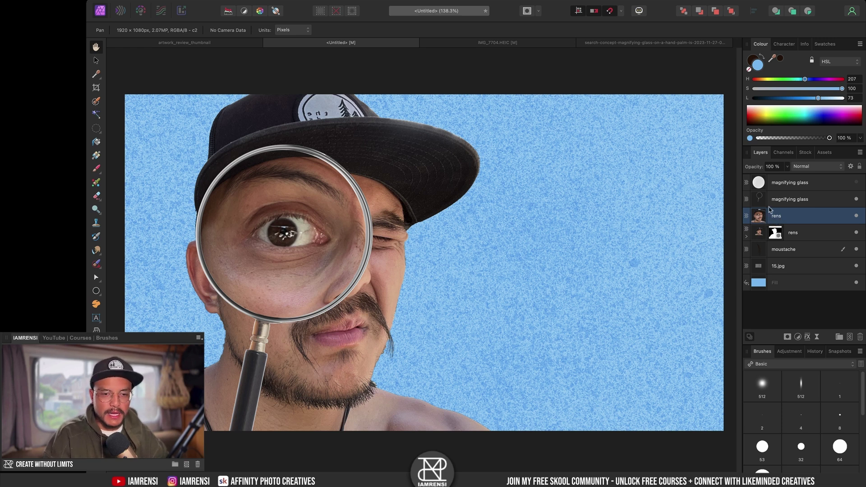
Step: Show the lens layer above the magnifying glass frame and reduce its opacity to 60%
{"action": "left_click", "coordinate": [858, 185]}
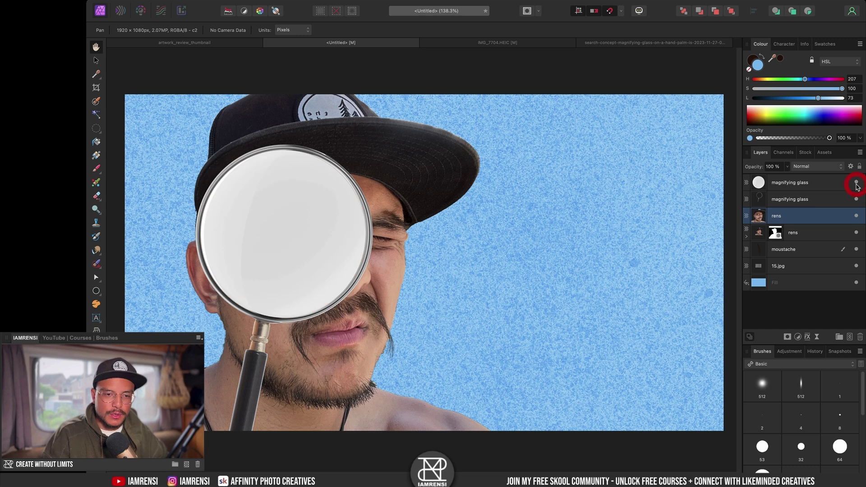
{"action": "left_click", "coordinate": [791, 188]}
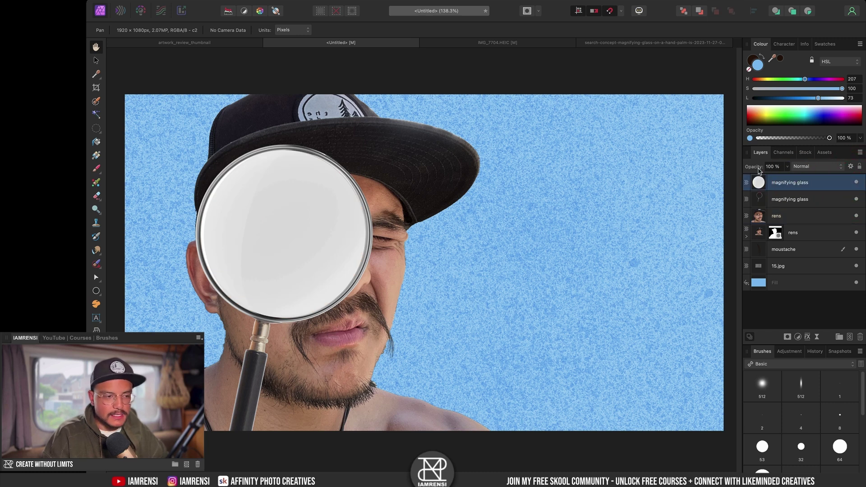
{"action": "left_click_drag", "start_coordinate": [760, 170], "coordinate": [744, 170]}
Step: Load the lens layer's outline as a selection and grow it by 5 px
{"action": "key", "text": "super"}
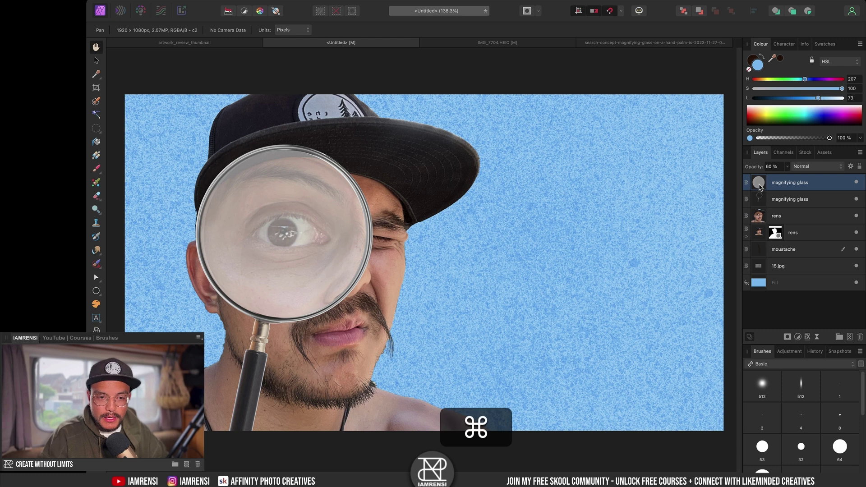
{"action": "left_click", "coordinate": [760, 185], "text": "super"}
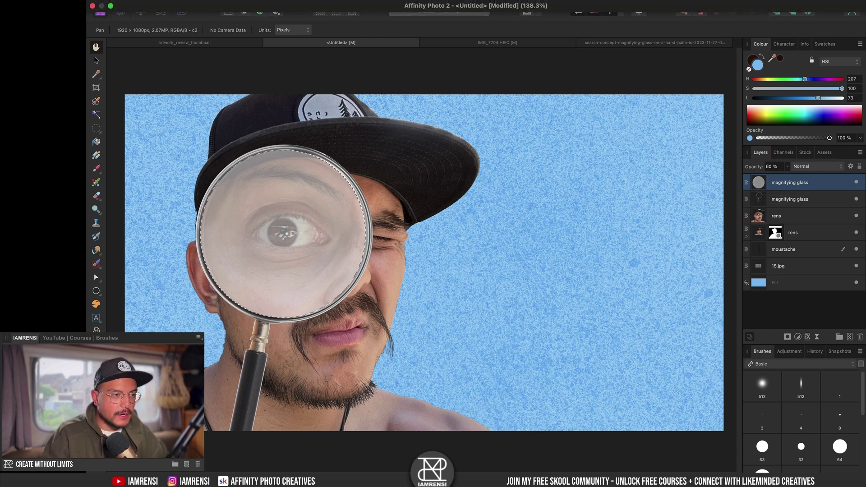
{"action": "left_click", "coordinate": [282, 1]}
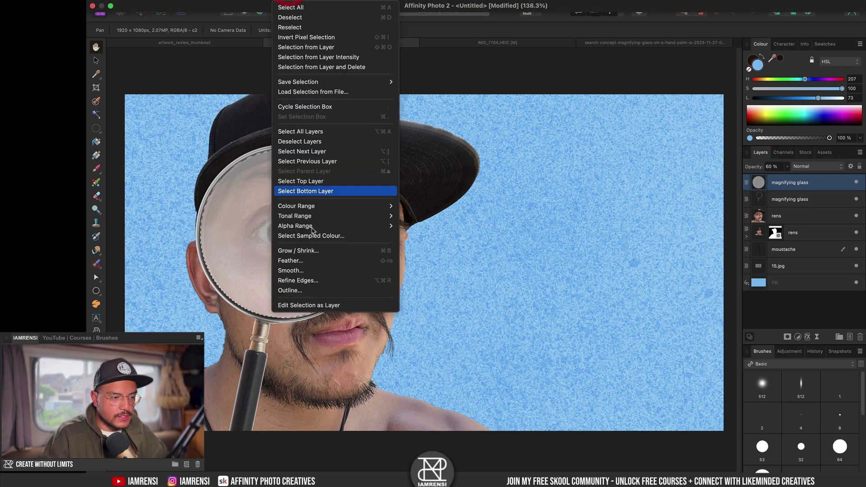
{"action": "left_click", "coordinate": [307, 253]}
{"action": "left_click", "coordinate": [713, 442]}
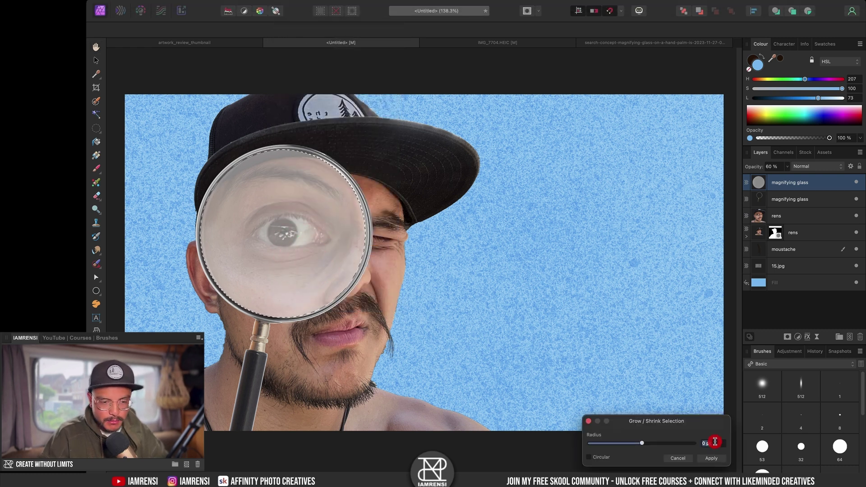
{"action": "type", "text": "5"}
{"action": "key", "text": "Return"}
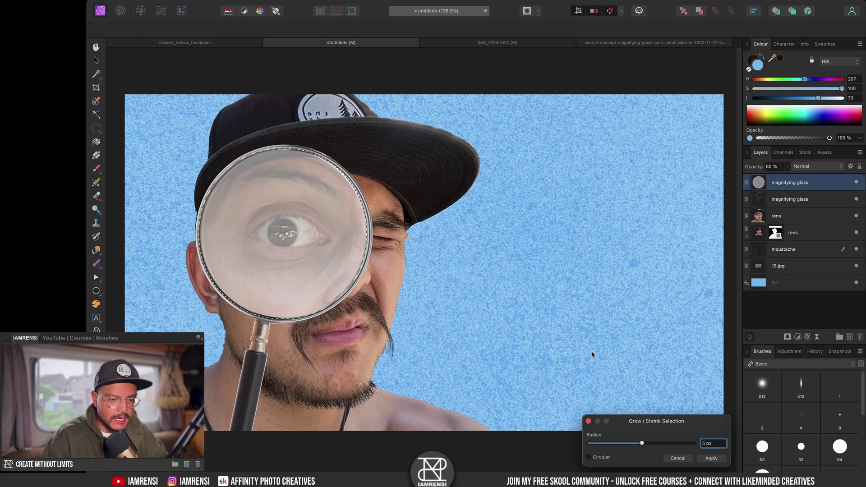
{"action": "left_click", "coordinate": [712, 459]}
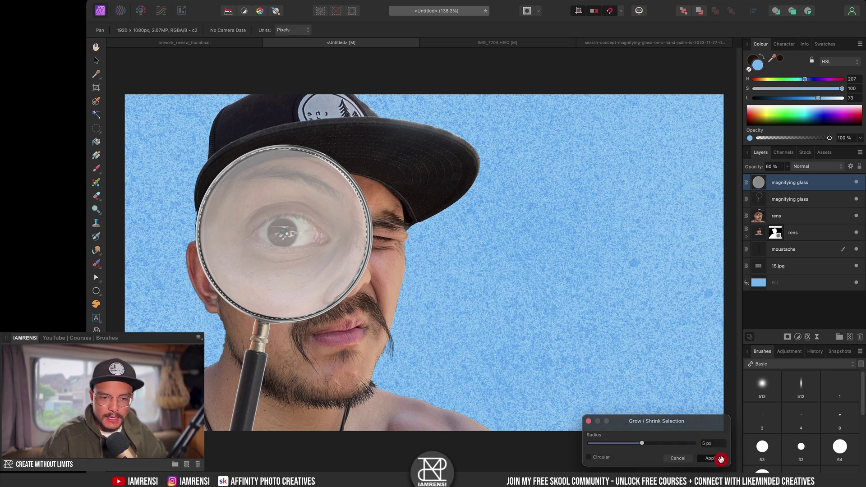
Step: Mask the distorted portrait copy with the lens selection, deselect, and check the masked layer's visibility
{"action": "left_click", "coordinate": [798, 215]}
{"action": "left_click", "coordinate": [787, 337]}
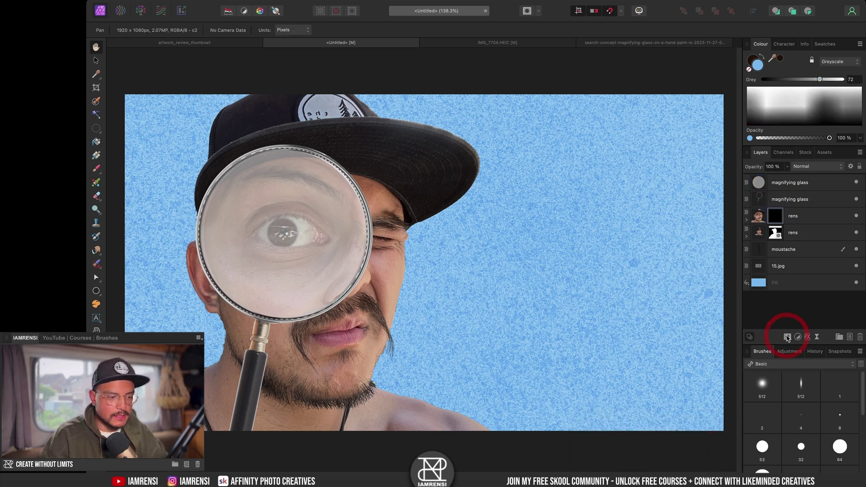
{"action": "key", "text": "super+d"}
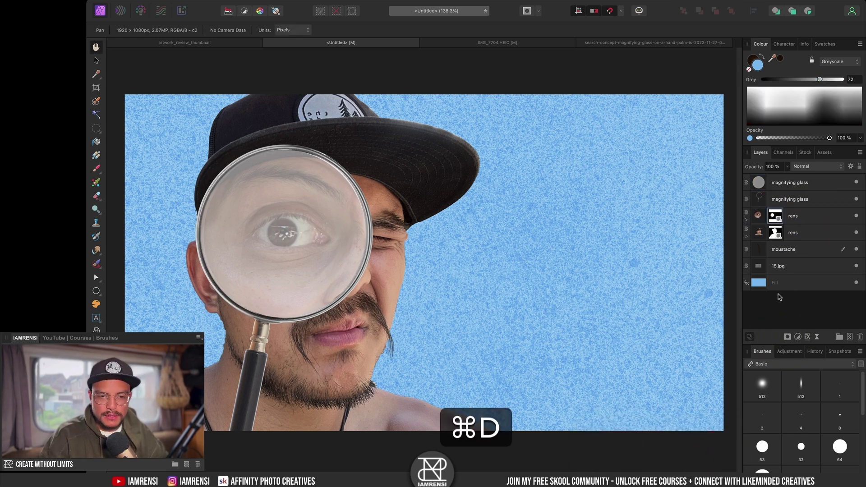
{"action": "left_click", "coordinate": [857, 217]}
Step: Try moving the masked portrait copy away from the magnifying glass to inspect its circular cut-out, and undo the move
{"action": "key", "text": "v"}
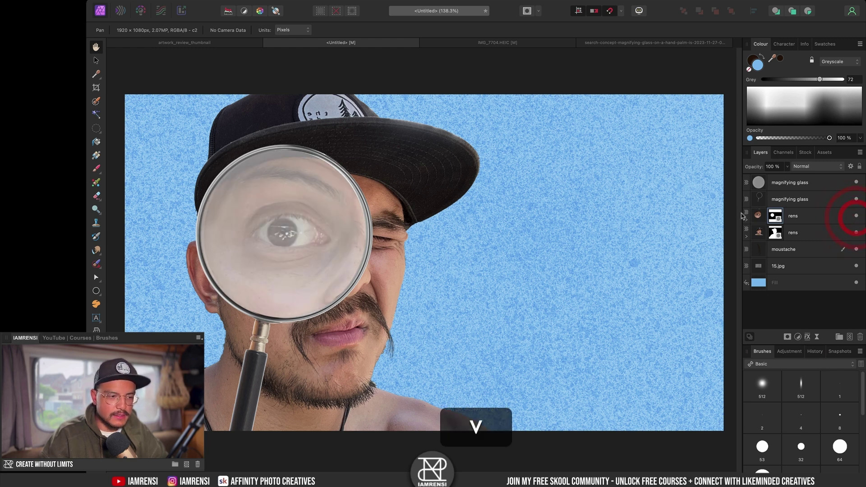
{"action": "left_click", "coordinate": [812, 215]}
{"action": "left_click_drag", "start_coordinate": [332, 162], "coordinate": [541, 246]}
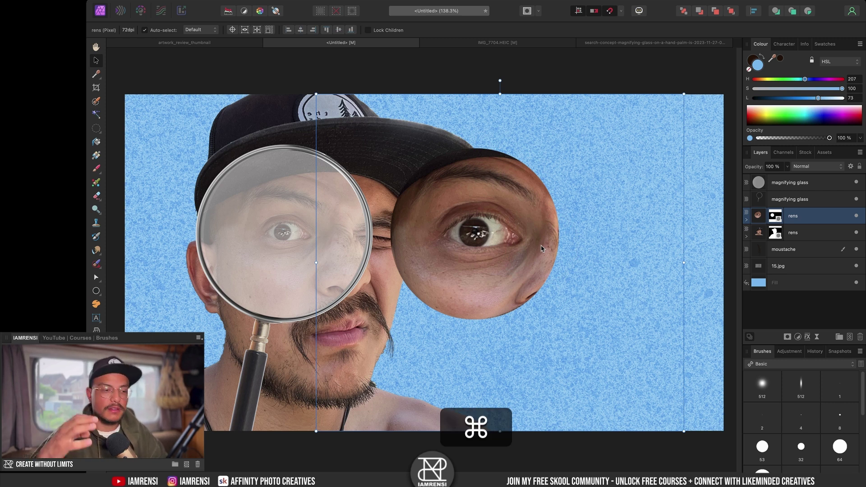
{"action": "key", "text": "super+z"}
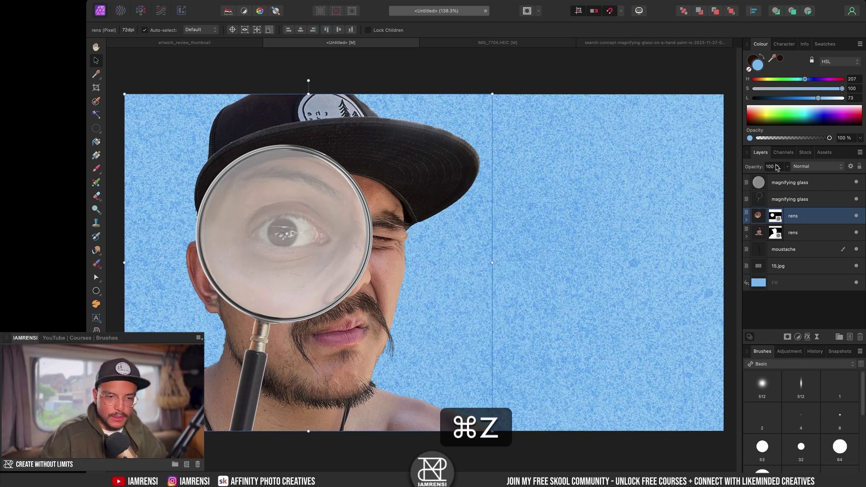
Step: Set the lens layer's opacity to 100% and its blend mode to Soft Light
{"action": "left_click", "coordinate": [813, 180]}
{"action": "key", "text": "0"}
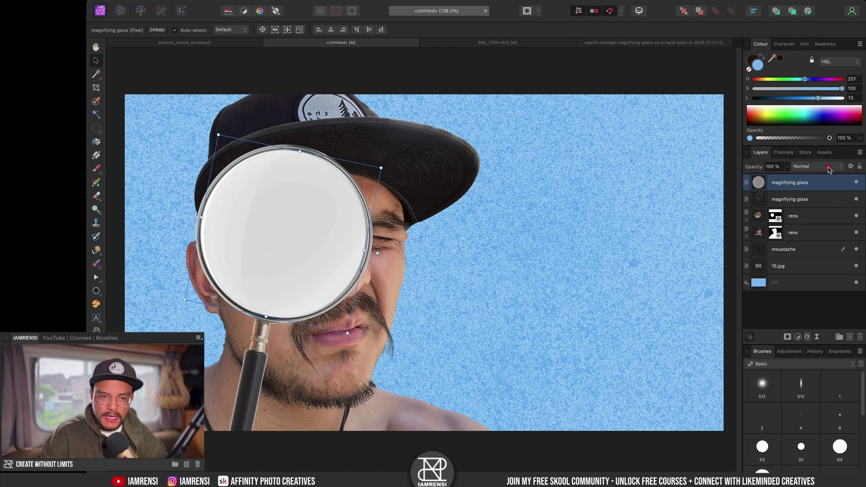
{"action": "left_click", "coordinate": [816, 167]}
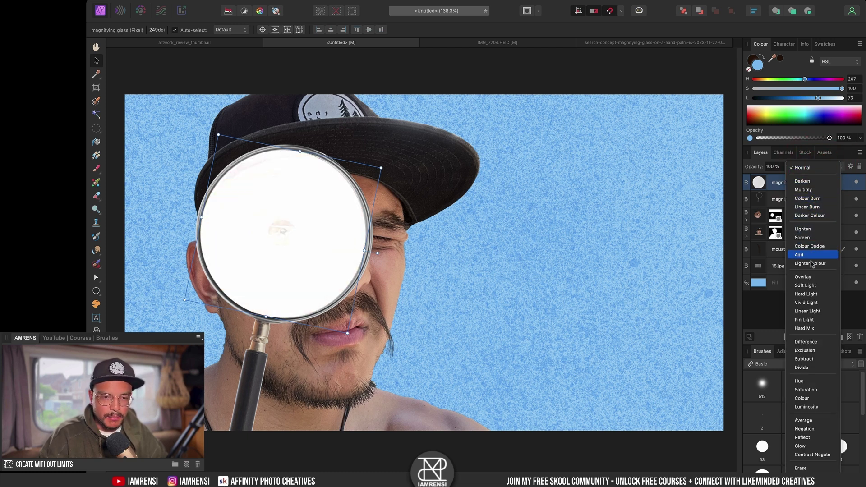
{"action": "left_click", "coordinate": [809, 285]}
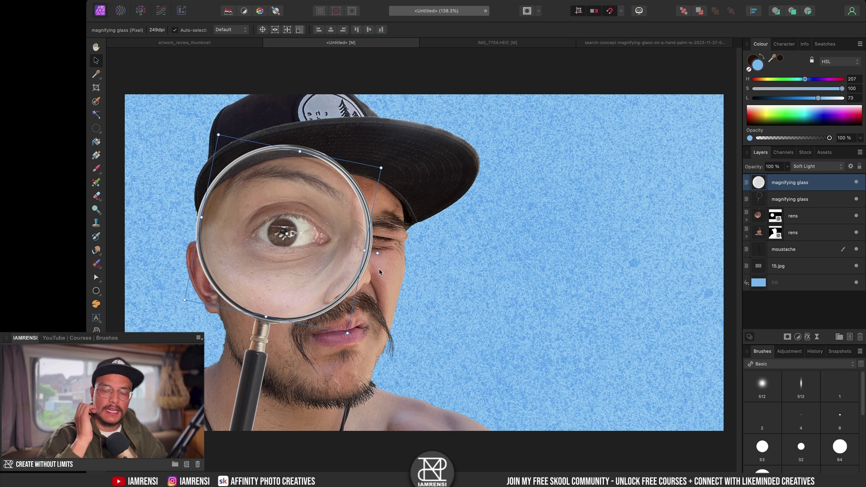
Step: Add a Levels adjustment nested in the lens layer with black level 38% and white level 63%, and check its effect
{"action": "key", "text": "super+l"}
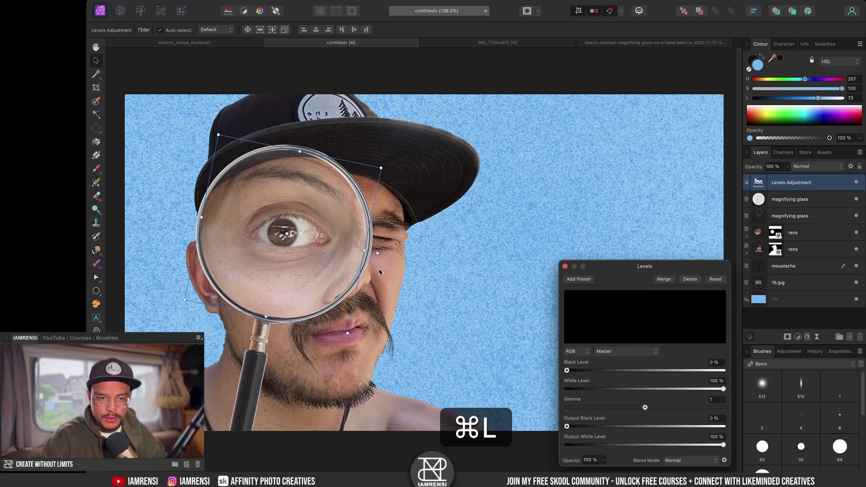
{"action": "left_click_drag", "start_coordinate": [768, 185], "coordinate": [794, 185]}
{"action": "left_click_drag", "start_coordinate": [567, 370], "coordinate": [648, 370]}
{"action": "left_click_drag", "start_coordinate": [718, 389], "coordinate": [667, 401]}
{"action": "left_click_drag", "start_coordinate": [648, 371], "coordinate": [626, 371]}
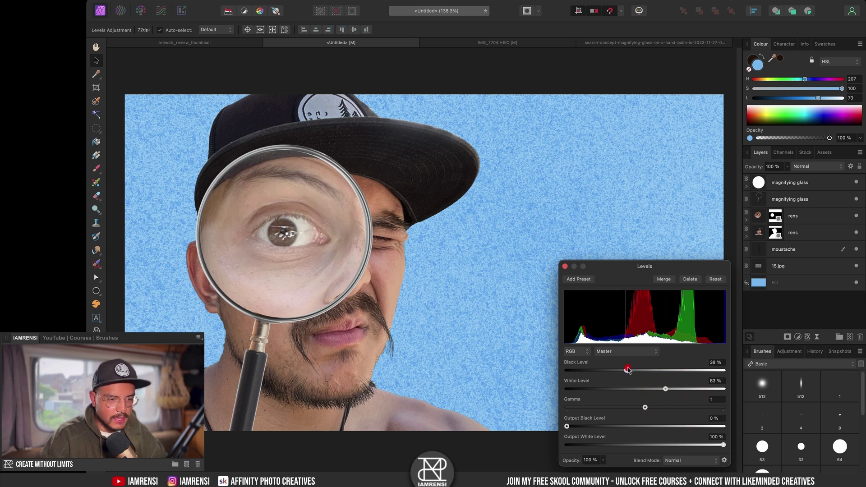
{"action": "left_click", "coordinate": [747, 186]}
{"action": "left_click", "coordinate": [857, 203]}
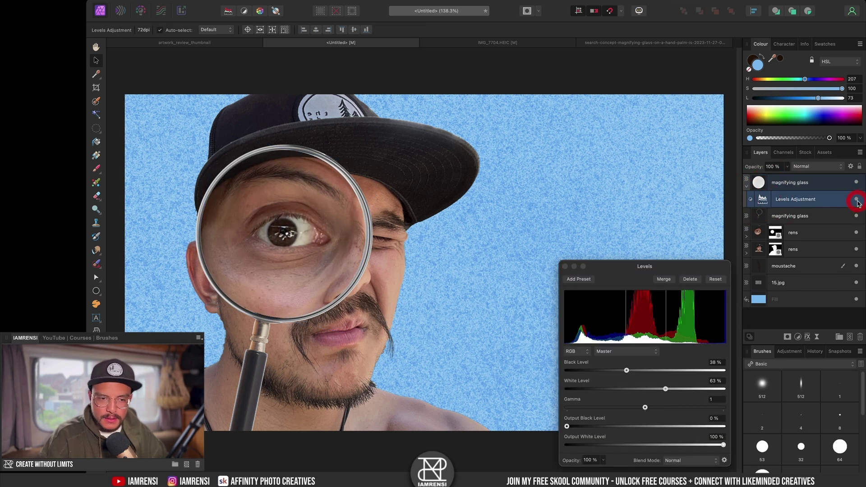
Step: Set the lens layer's blend mode to Normal and readjust its nested Levels to bring out the glass reflections
{"action": "left_click", "coordinate": [833, 184]}
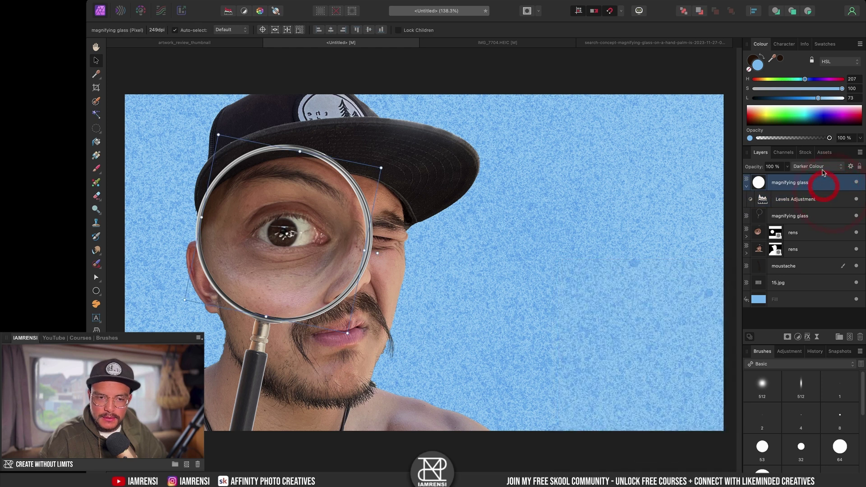
{"action": "left_click", "coordinate": [825, 168]}
{"action": "left_click", "coordinate": [820, 121]}
{"action": "double_click", "coordinate": [767, 199]}
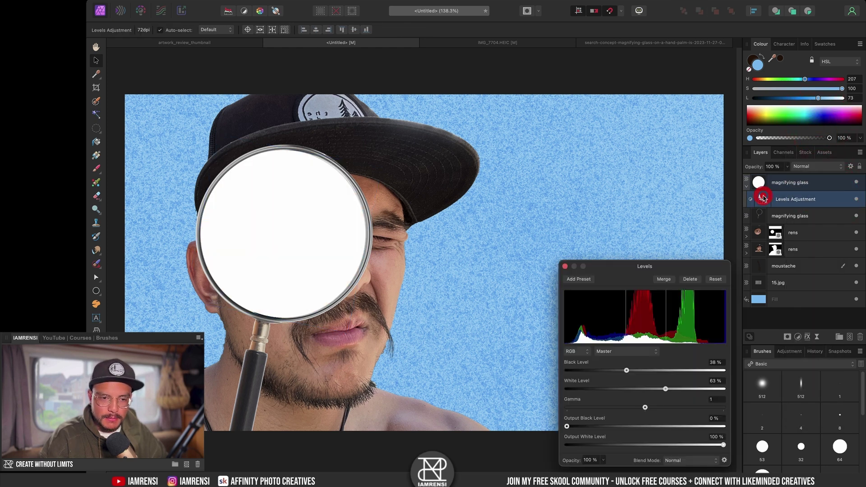
{"action": "left_click_drag", "start_coordinate": [627, 371], "coordinate": [710, 388]}
{"action": "left_click", "coordinate": [565, 266]}
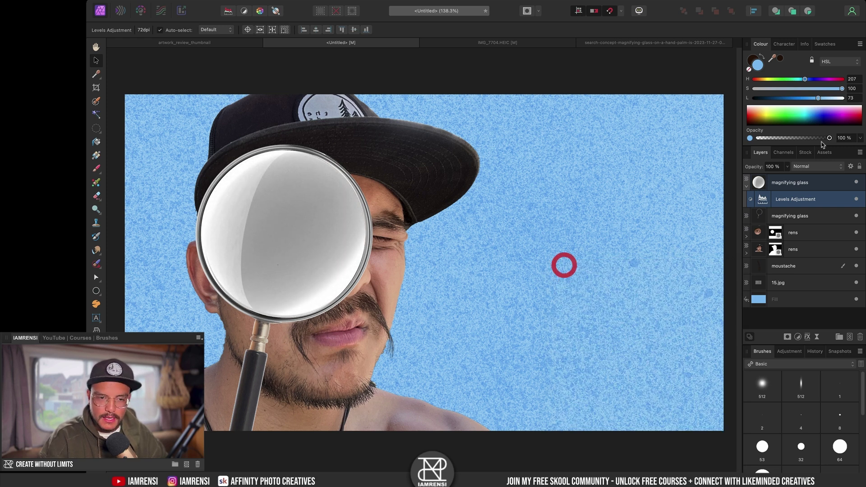
Step: Set the lens layer's blend mode to Hard Light and its opacity to 43%
{"action": "left_click", "coordinate": [808, 181]}
{"action": "left_click", "coordinate": [816, 167]}
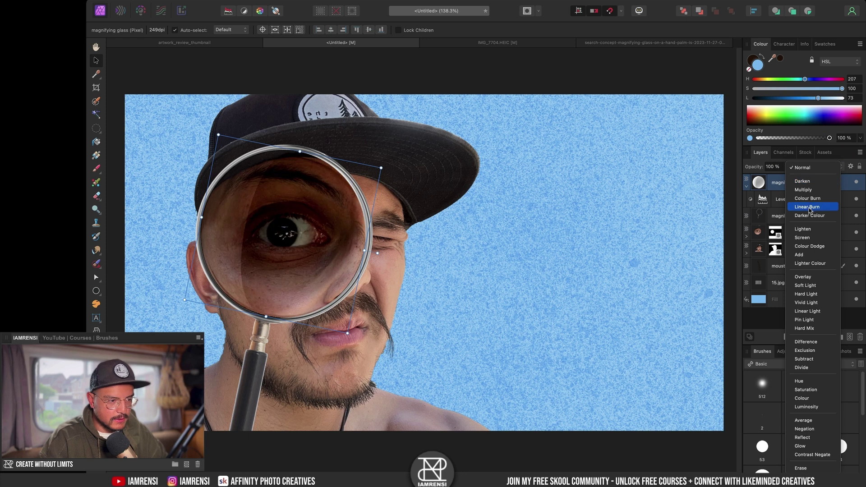
{"action": "left_click", "coordinate": [812, 294]}
{"action": "key", "text": "6"}
{"action": "key", "text": "5"}
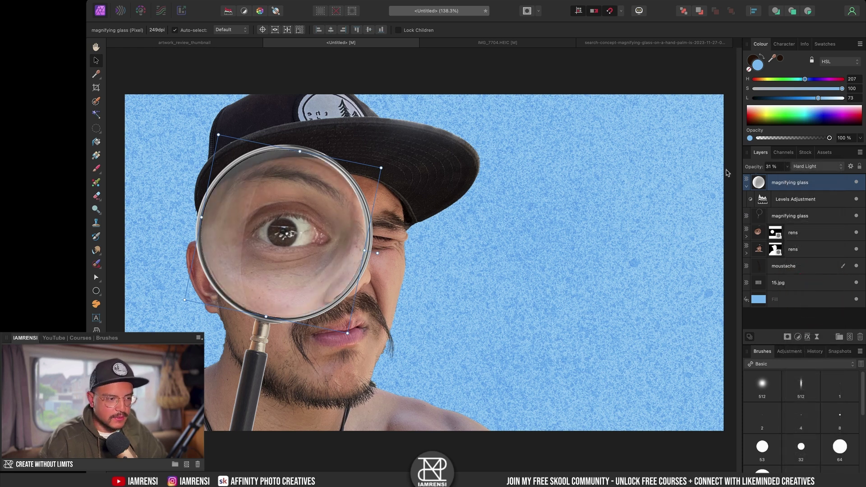
{"action": "key", "text": "4"}
{"action": "key", "text": "7"}
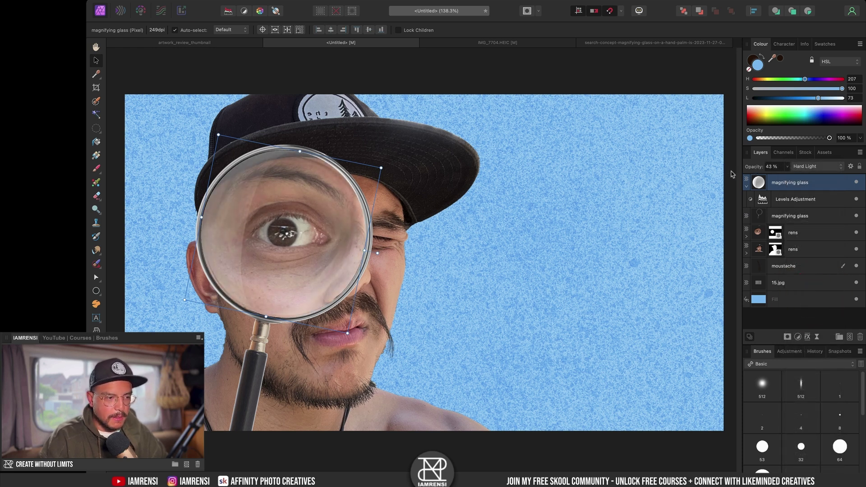
{"action": "left_click", "coordinate": [509, 128]}
Step: Compare the magnifying glass with the one in the artwork_review_thumbnail document, also at a reduced size
{"action": "left_click", "coordinate": [186, 43]}
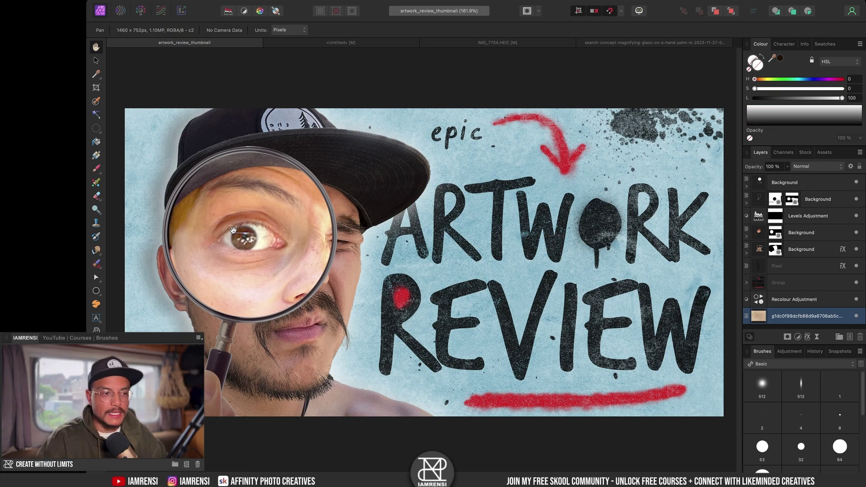
{"action": "left_click", "coordinate": [345, 46]}
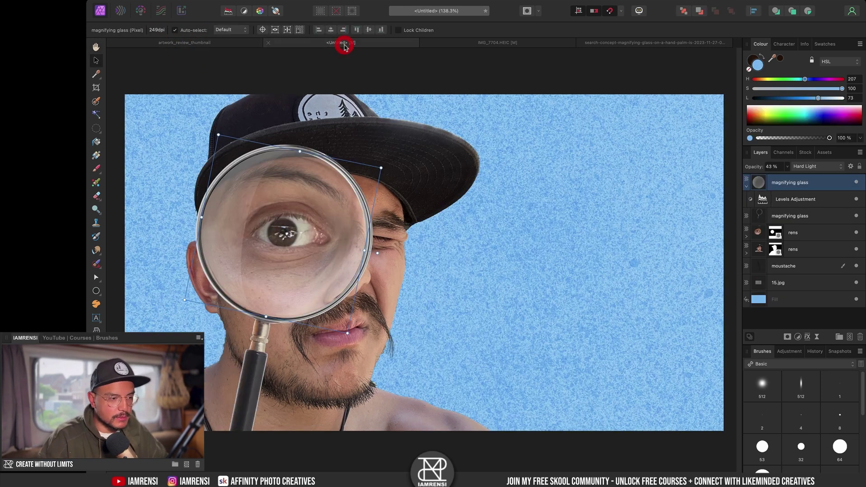
{"action": "left_click", "coordinate": [147, 42]}
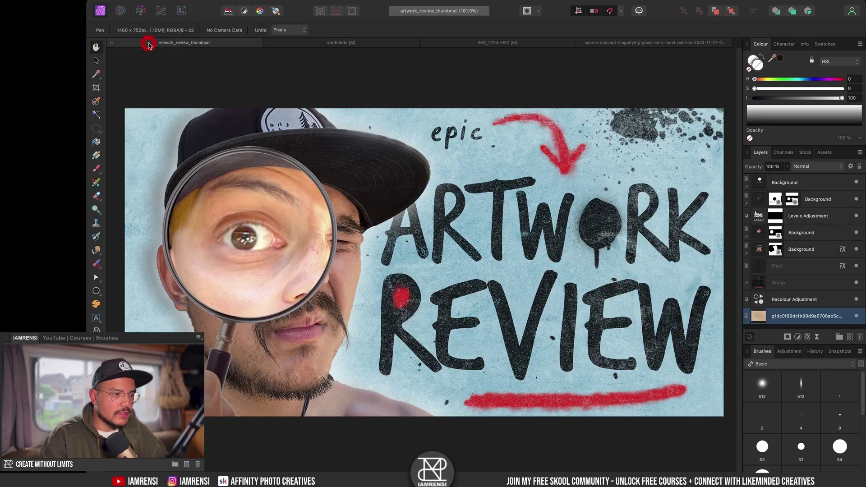
{"action": "key", "text": "super+minus"}
{"action": "key", "text": "super+minus"}
{"action": "key", "text": "super+minus"}
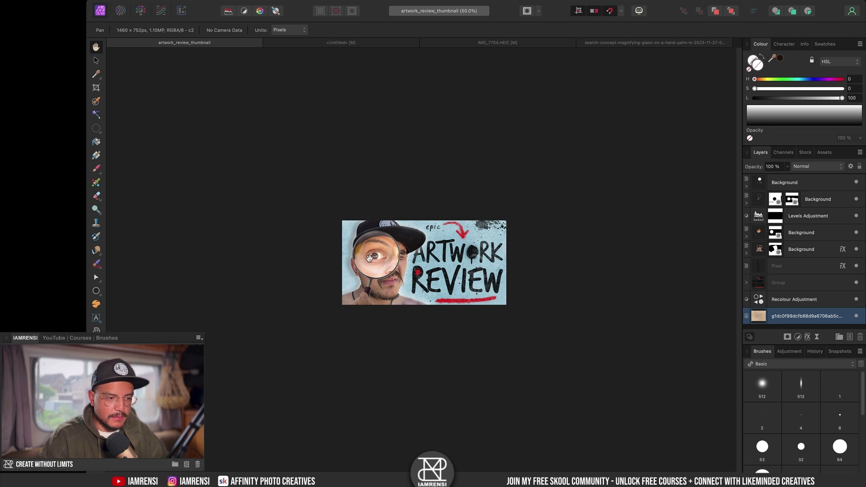
{"action": "left_click", "coordinate": [343, 43]}
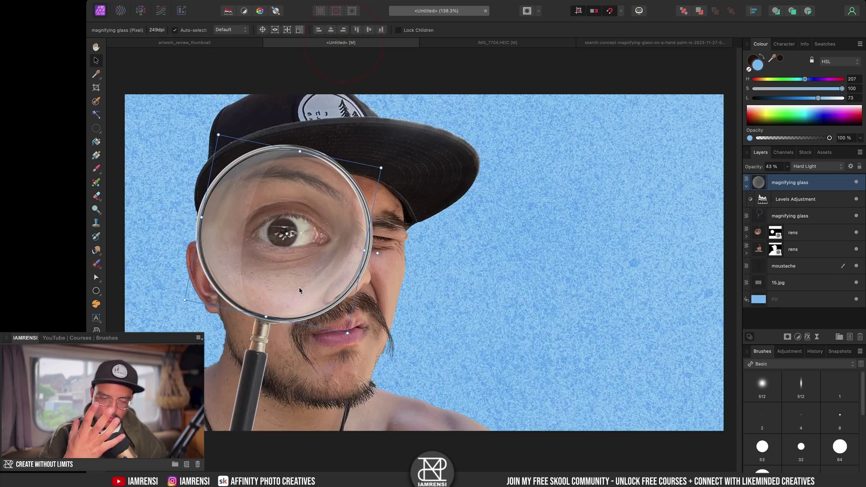
Step: Rename the masked, distorted portrait copy under the magnifying glass layers to "eye"
{"action": "left_click", "coordinate": [747, 236]}
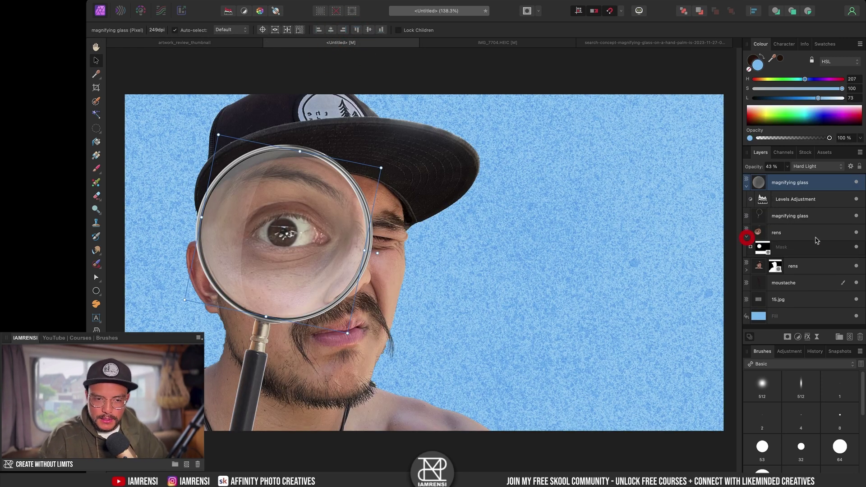
{"action": "double_click", "coordinate": [826, 233]}
{"action": "type", "text": "eye"}
{"action": "key", "text": "Return"}
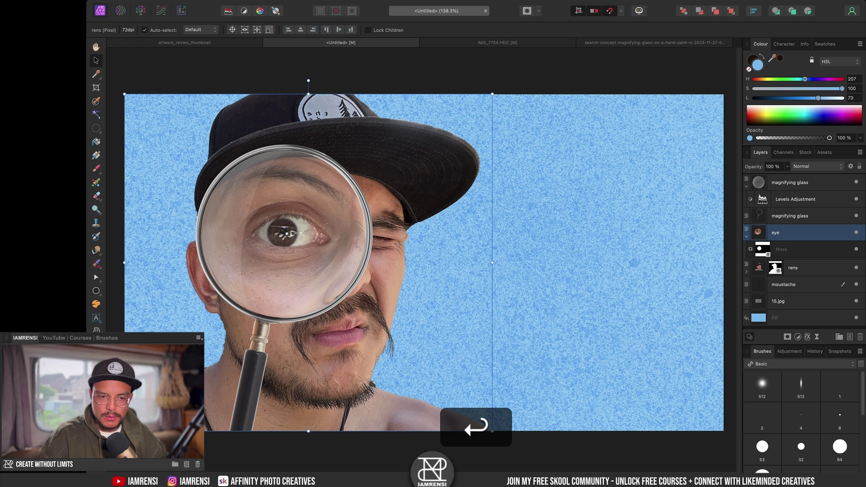
Step: Brighten the eye layer with a nested Exposure adjustment set to 1.203
{"action": "left_click", "coordinate": [798, 338]}
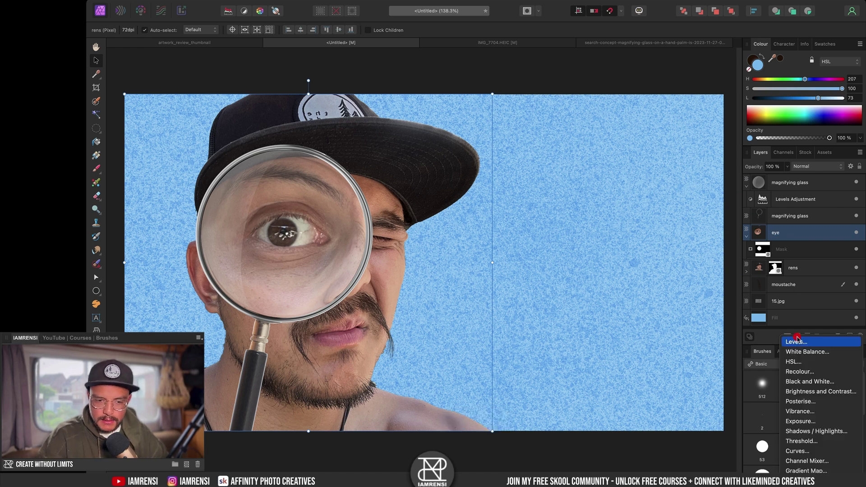
{"action": "left_click", "coordinate": [810, 421]}
{"action": "left_click_drag", "start_coordinate": [631, 441], "coordinate": [644, 443]}
{"action": "left_click_drag", "start_coordinate": [760, 233], "coordinate": [795, 251]}
{"action": "mouse_move", "coordinate": [642, 441]}
{"action": "left_mouse_down"}
{"action": "mouse_move", "coordinate": [652, 442]}
{"action": "mouse_move", "coordinate": [641, 442]}
{"action": "left_mouse_up"}
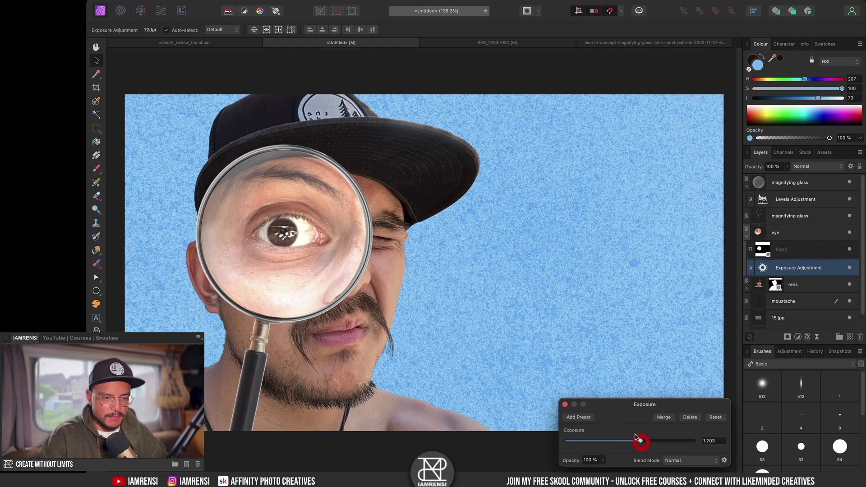
{"action": "left_click", "coordinate": [565, 405]}
Step: Check the brightened eye in the whole composite against the finished artwork_review_thumbnail document
{"action": "key", "text": "super+minus"}
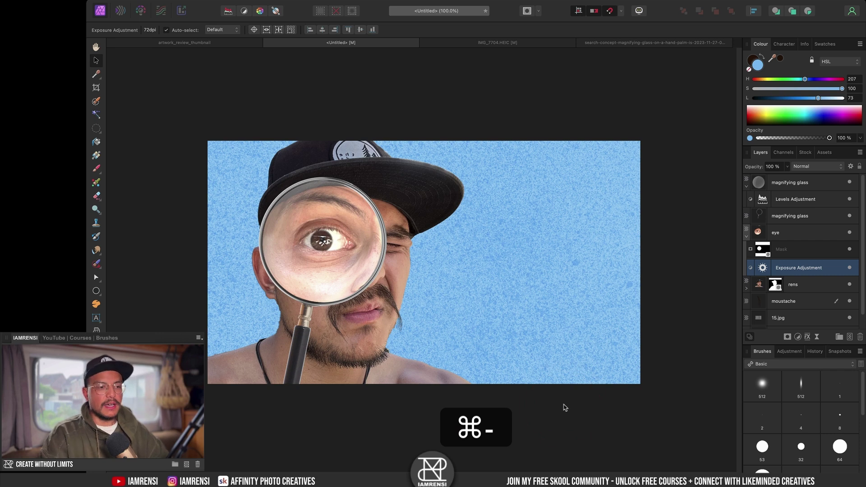
{"action": "left_click", "coordinate": [213, 43]}
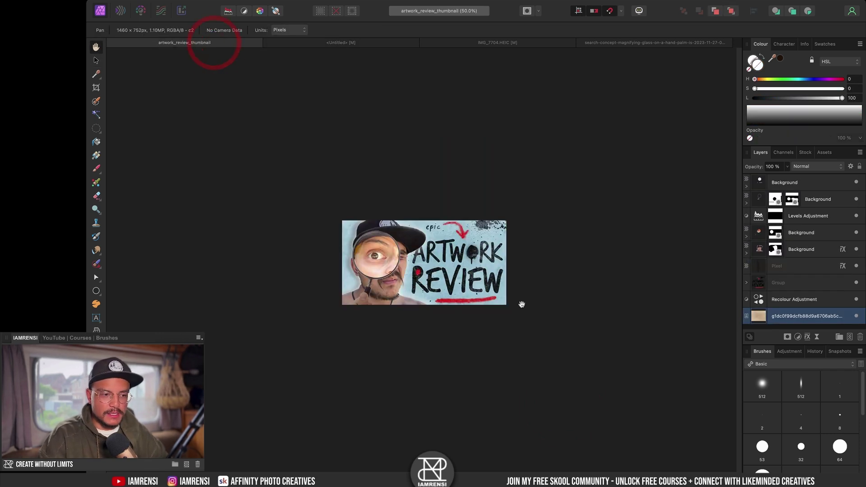
{"action": "scroll", "coordinate": [440, 234], "scroll_direction": "up", "scroll_amount": 3}
{"action": "key", "text": "super+0"}
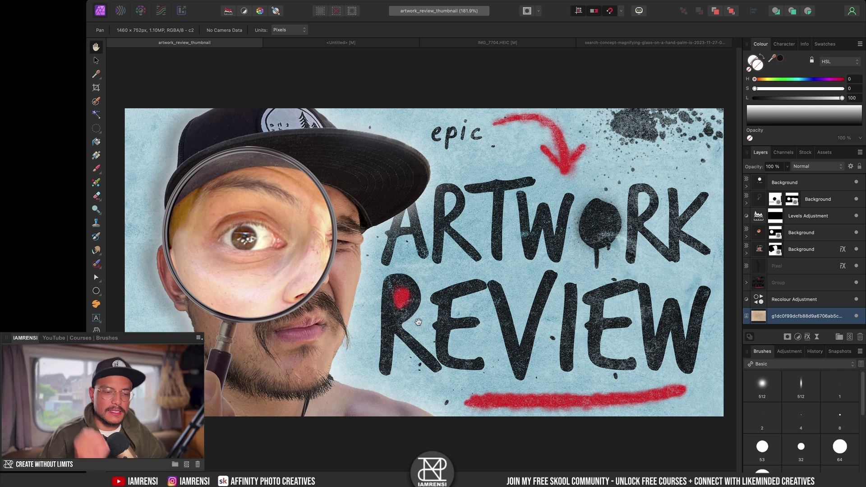
{"action": "left_click", "coordinate": [316, 44]}
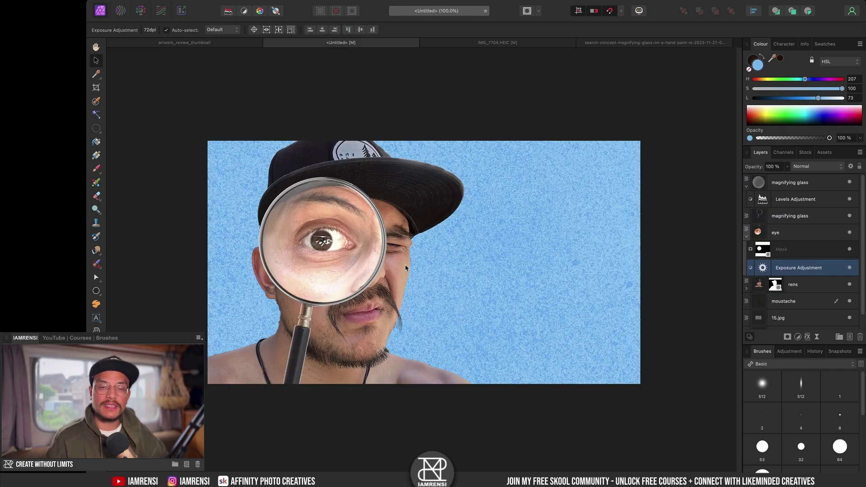
Step: Switch to the Affinity Photo Creatives community in the browser and view the APC Call #6 entry among the classroom's live call recordings
{"action": "key", "text": "ctrl+Right"}
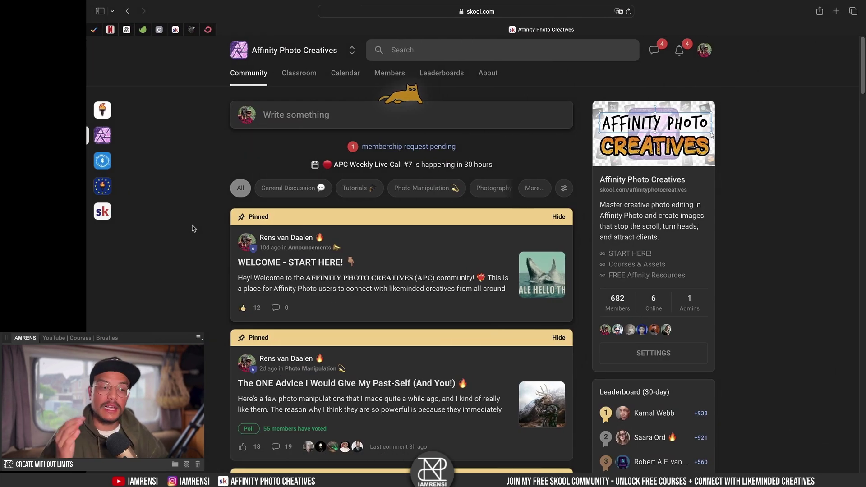
{"action": "left_click", "coordinate": [300, 78]}
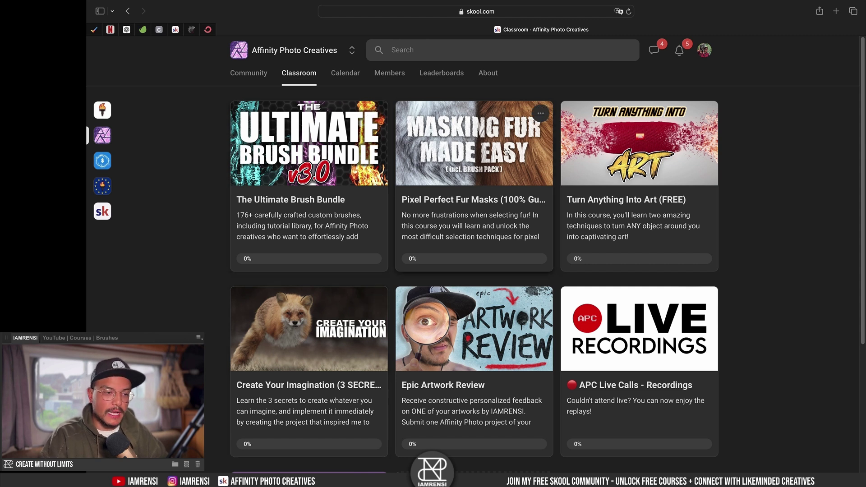
{"action": "scroll", "coordinate": [487, 186], "scroll_direction": "down", "scroll_amount": 3}
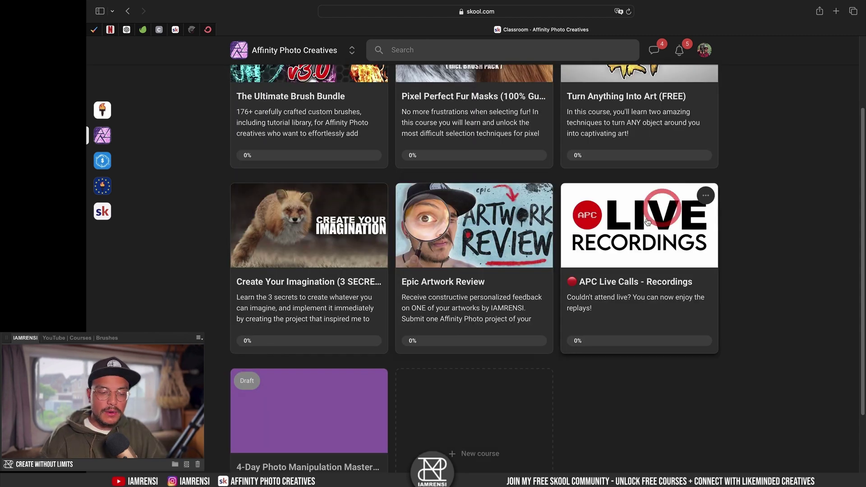
{"action": "left_click", "coordinate": [563, 262]}
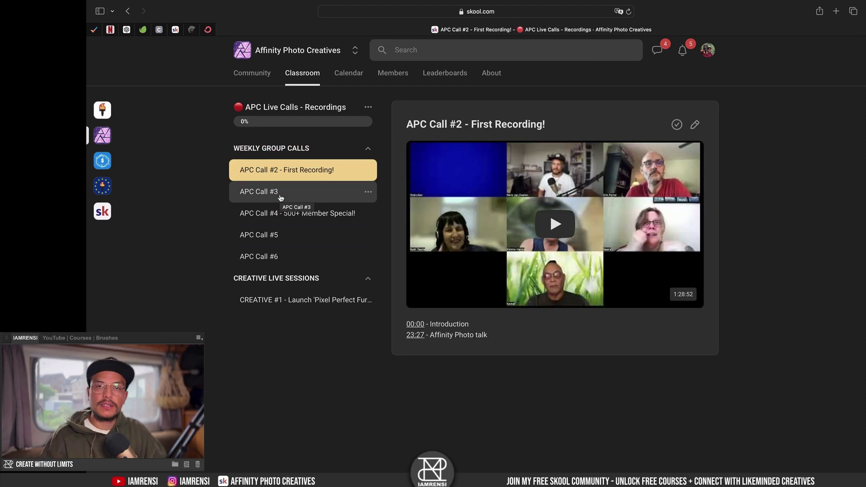
{"action": "left_click", "coordinate": [272, 256]}
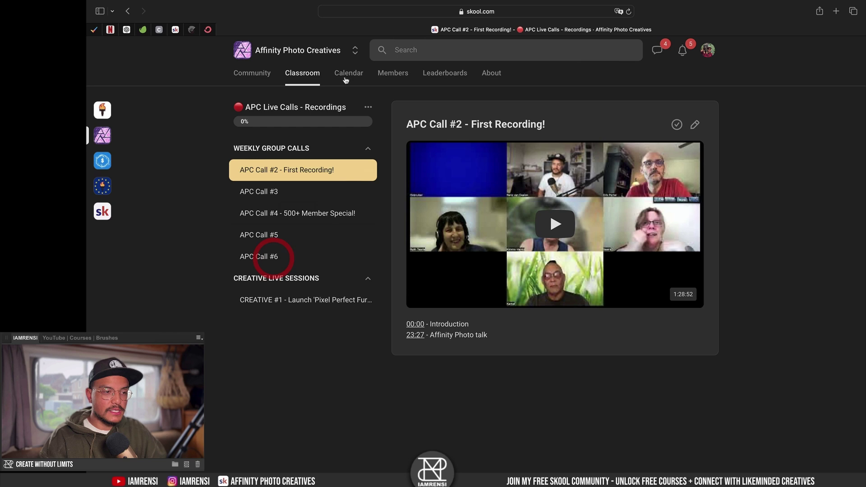
{"action": "left_click", "coordinate": [252, 80]}
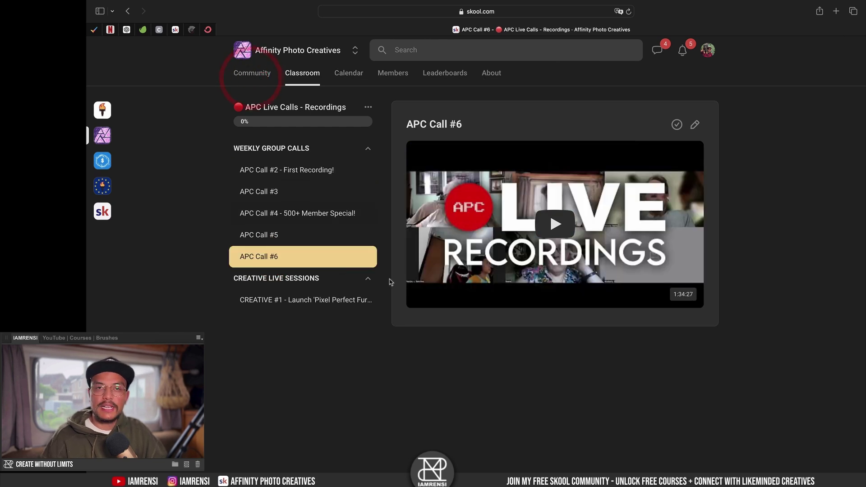